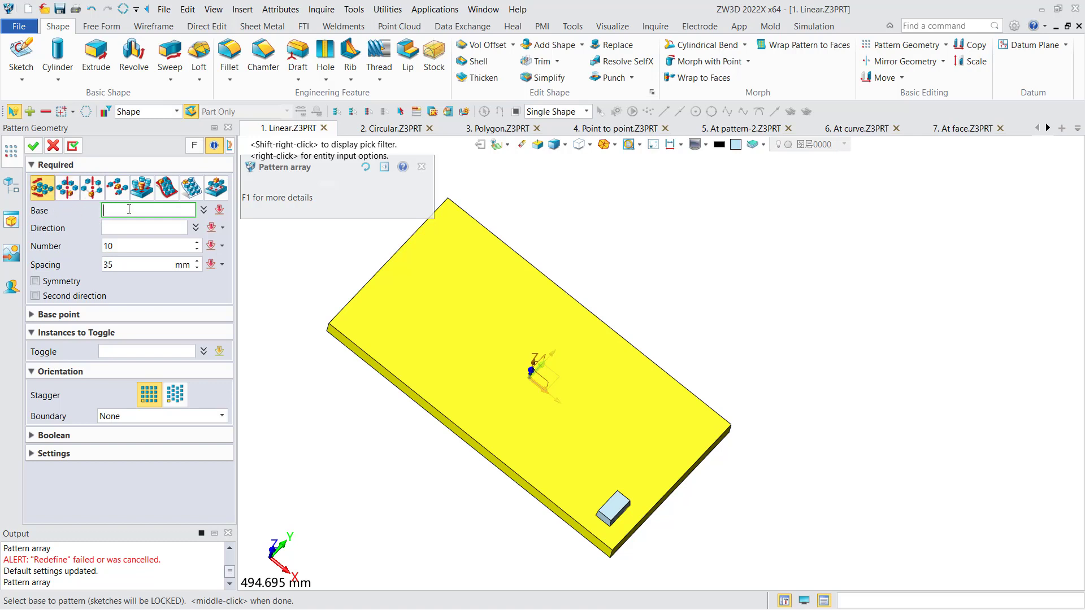
# Set up a linear pattern of the small block along the plate's long edge with 11 instances at 35 mm spacing.
pyautogui.click(613, 508)
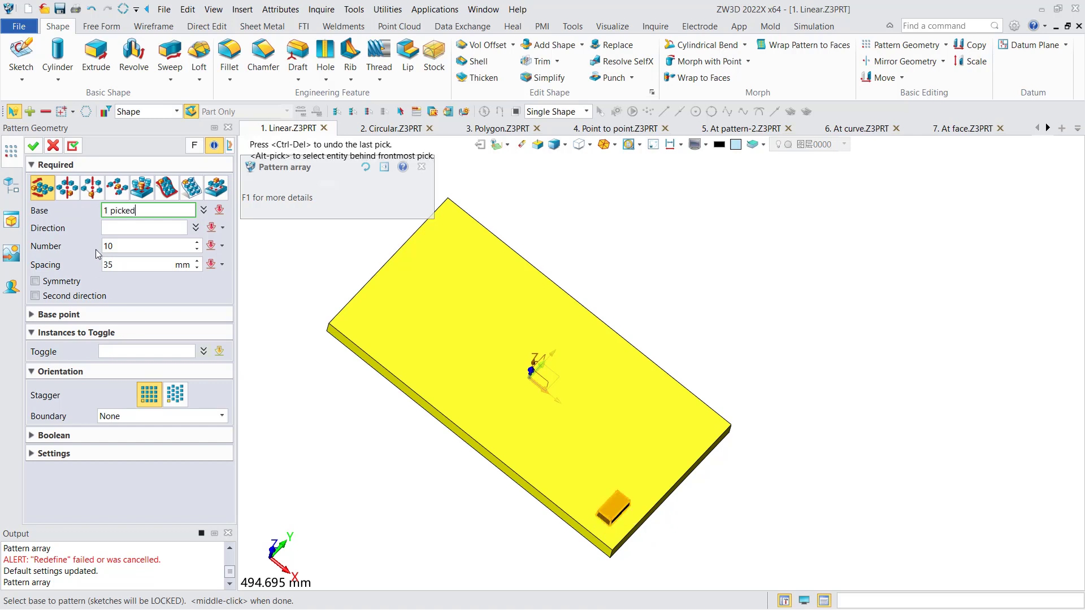
pyautogui.click(134, 230)
pyautogui.click(555, 513)
pyautogui.moveTo(535, 490); pyautogui.dragTo(521, 489, button='middle')
pyautogui.moveTo(138, 250); pyautogui.dragTo(102, 252)
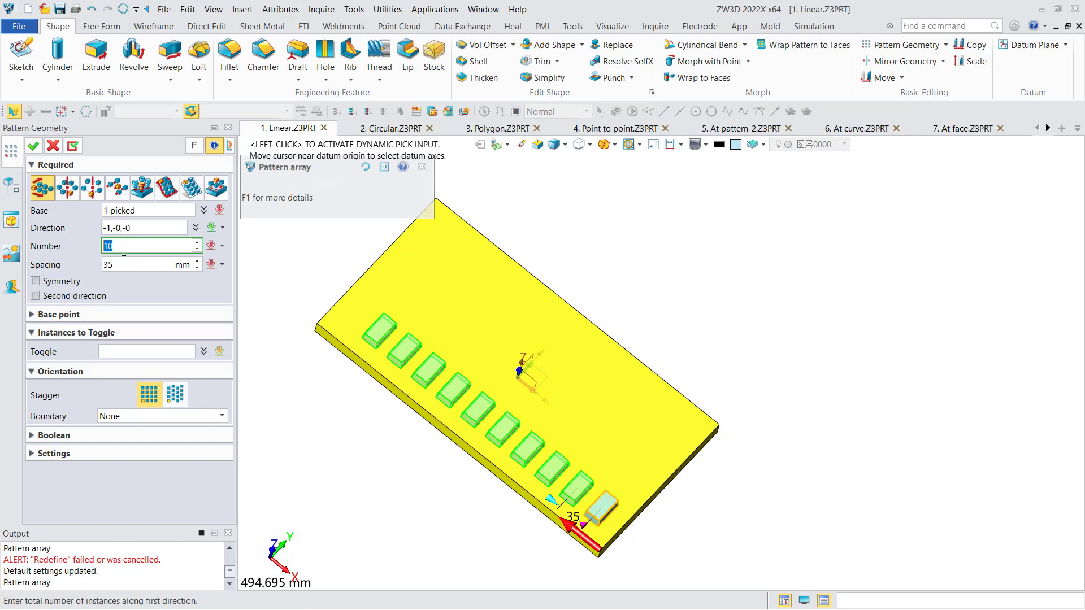
pyautogui.write('11')
pyautogui.click(149, 264)
pyautogui.moveTo(360, 282); pyautogui.dragTo(344, 266, button='middle')
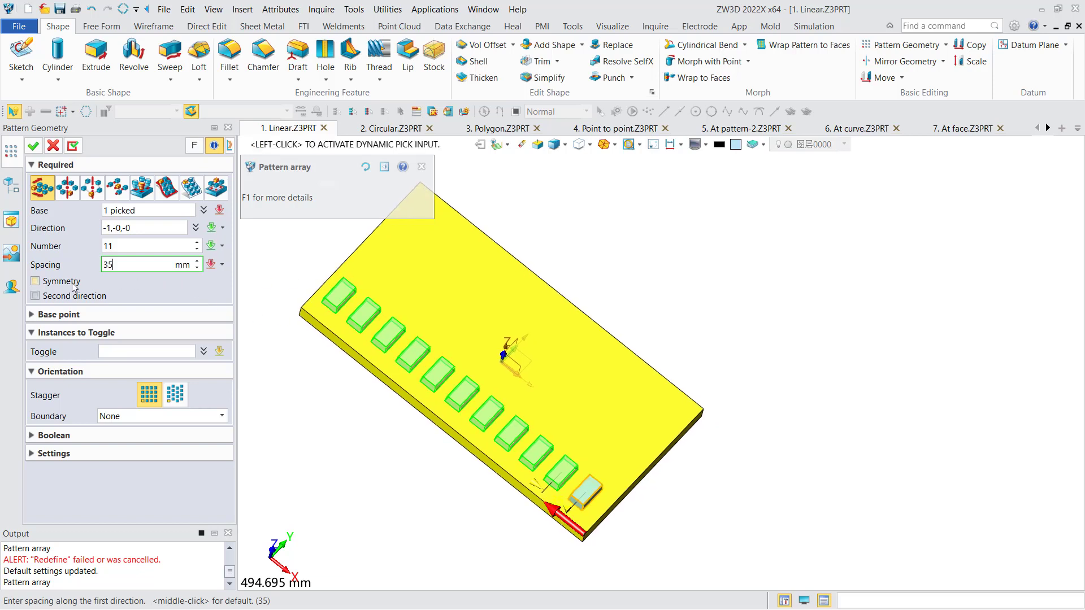
# Try the symmetry option on the pattern's first direction and switch it off again.
pyautogui.click(35, 281)
pyautogui.scroll(-3, 526, 348)
pyautogui.moveTo(526, 348); pyautogui.dragTo(517, 333, button='middle')
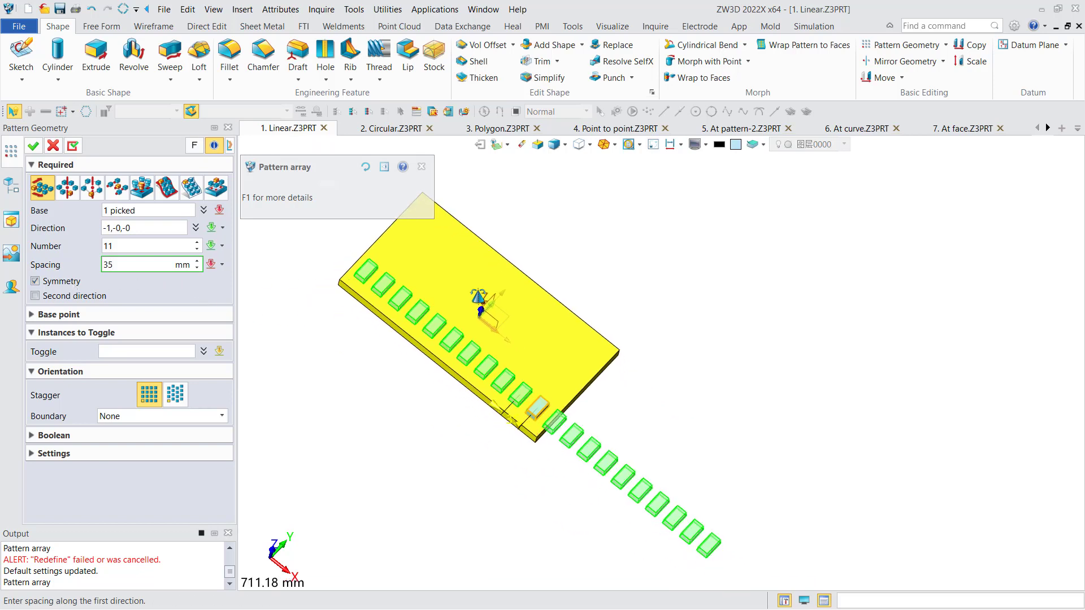
pyautogui.moveTo(479, 296); pyautogui.dragTo(477, 315, button='middle')
pyautogui.click(59, 284)
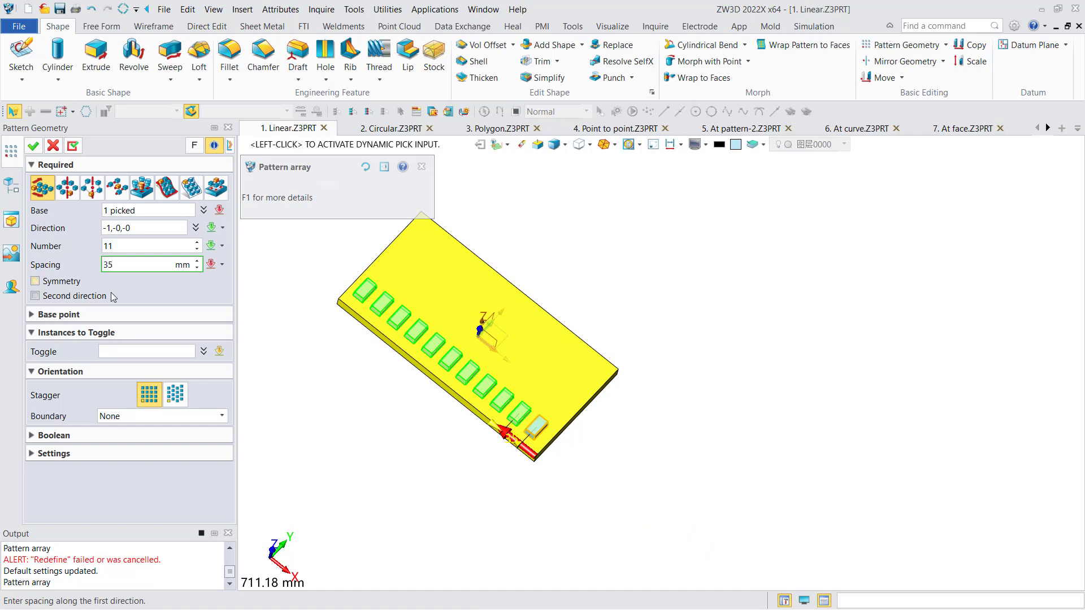
pyautogui.moveTo(283, 311); pyautogui.dragTo(290, 329, button='middle')
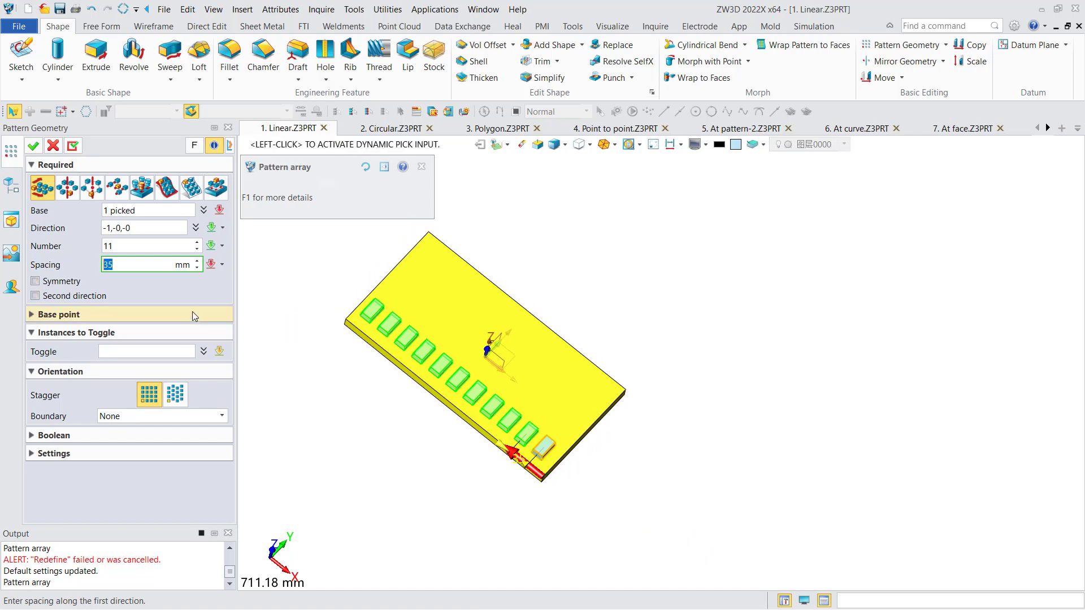
# Enable a second pattern direction along the plate's short edge with 4 instances at 45 mm spacing.
pyautogui.click(72, 297)
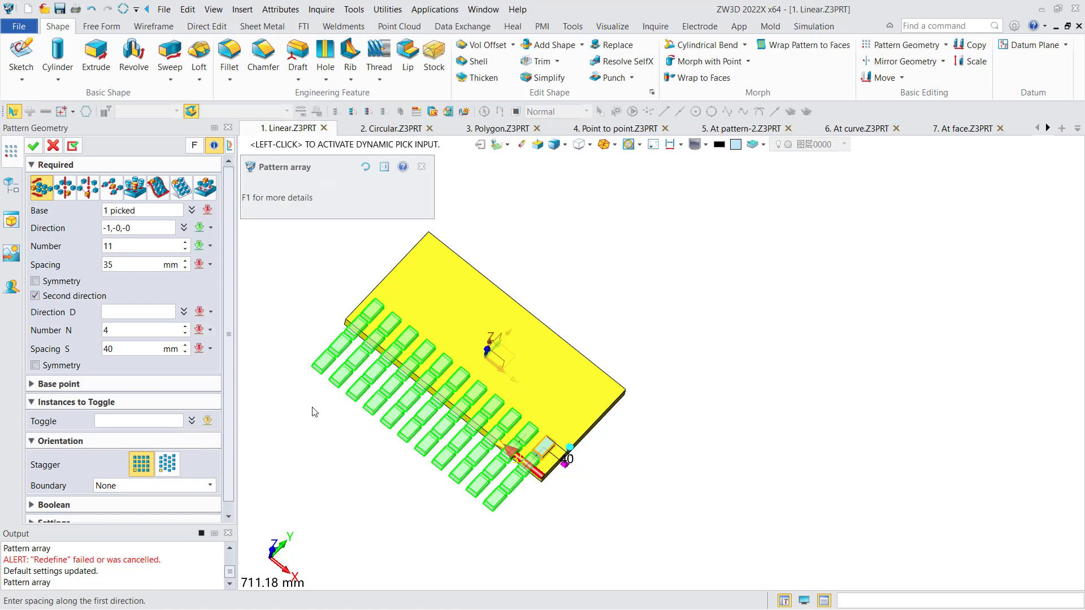
pyautogui.click(128, 312)
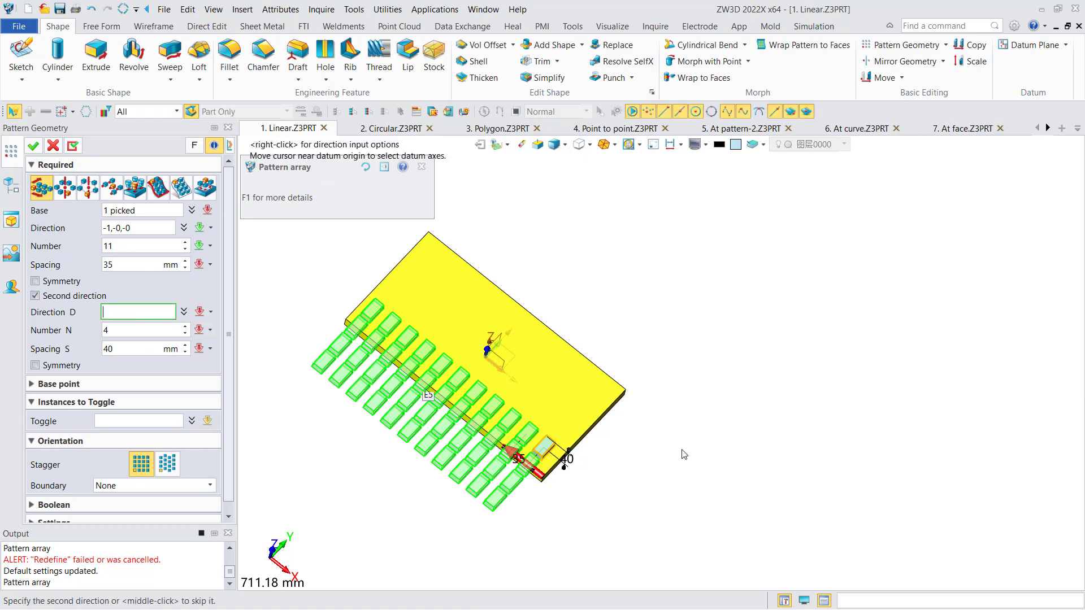
pyautogui.click(585, 438)
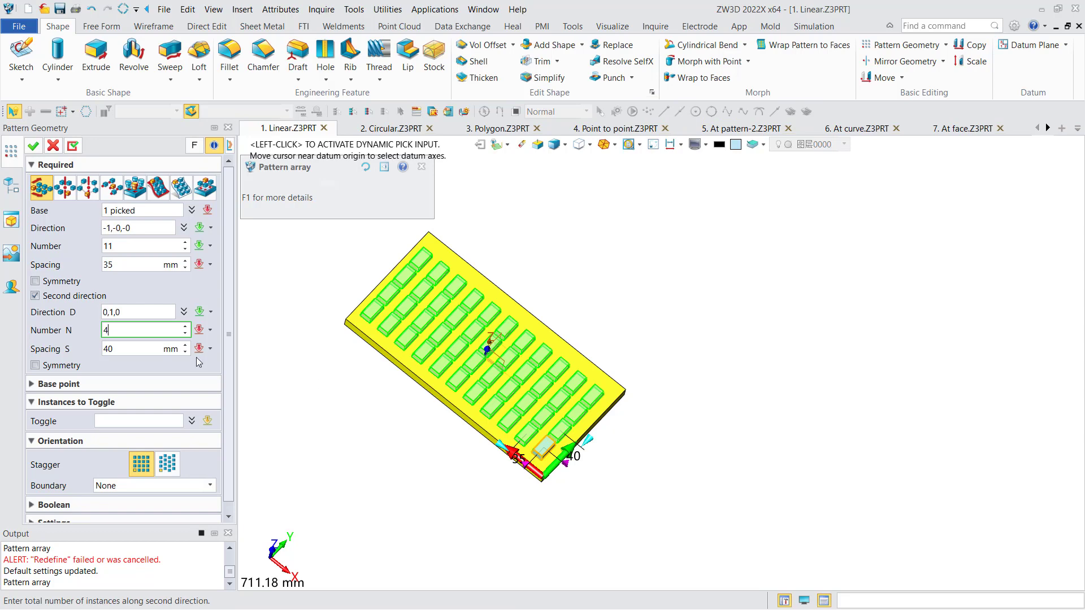
pyautogui.moveTo(122, 348); pyautogui.dragTo(91, 350)
pyautogui.write('45')
pyautogui.press('Return')
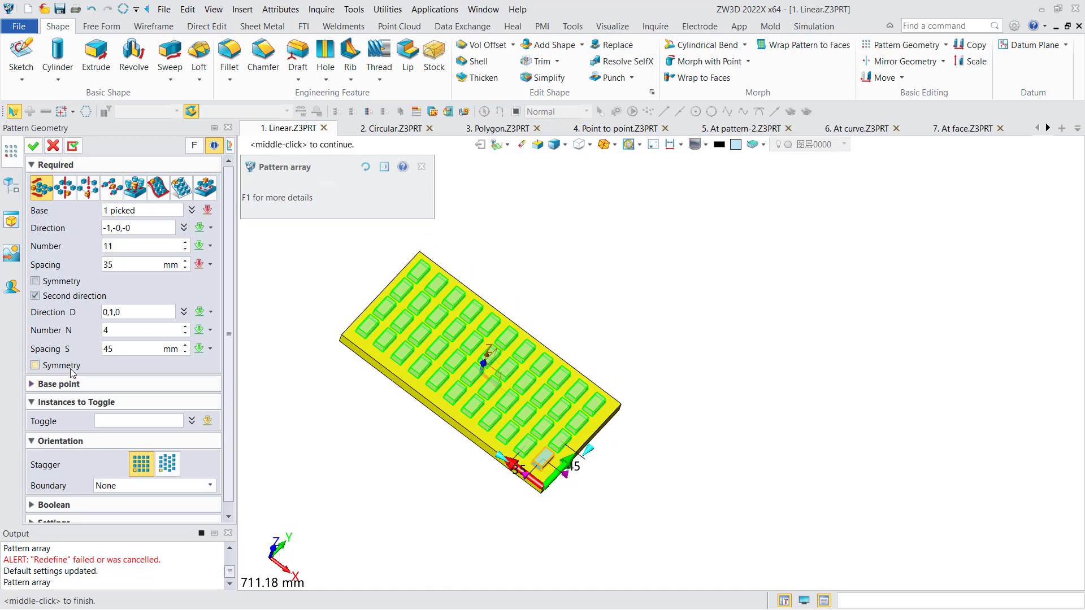
# Try symmetry on the second direction, switch it off and apply the pattern.
pyautogui.click(35, 365)
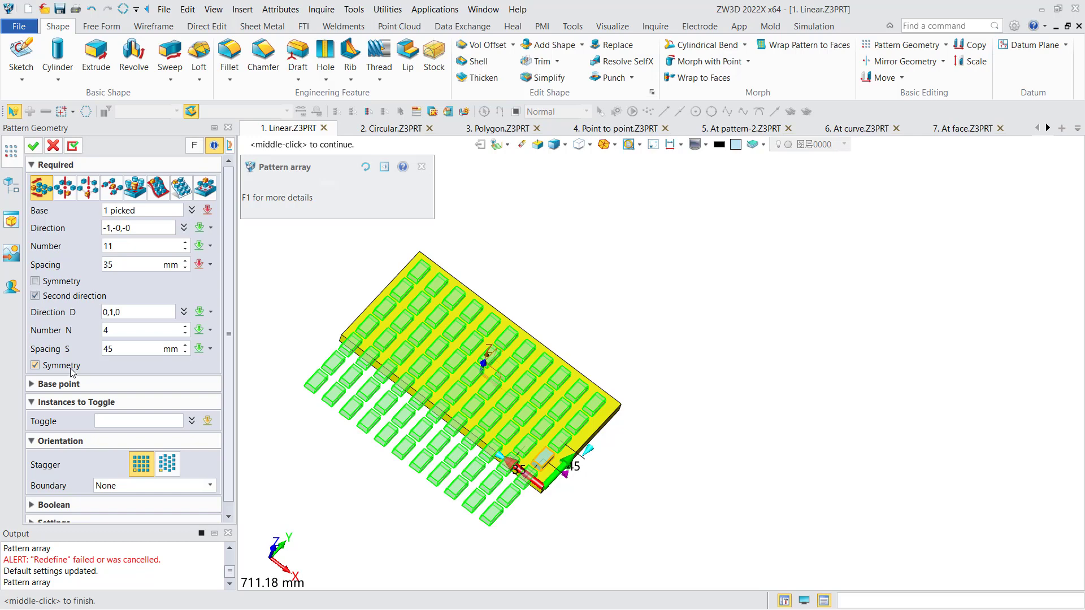
pyautogui.click(33, 146)
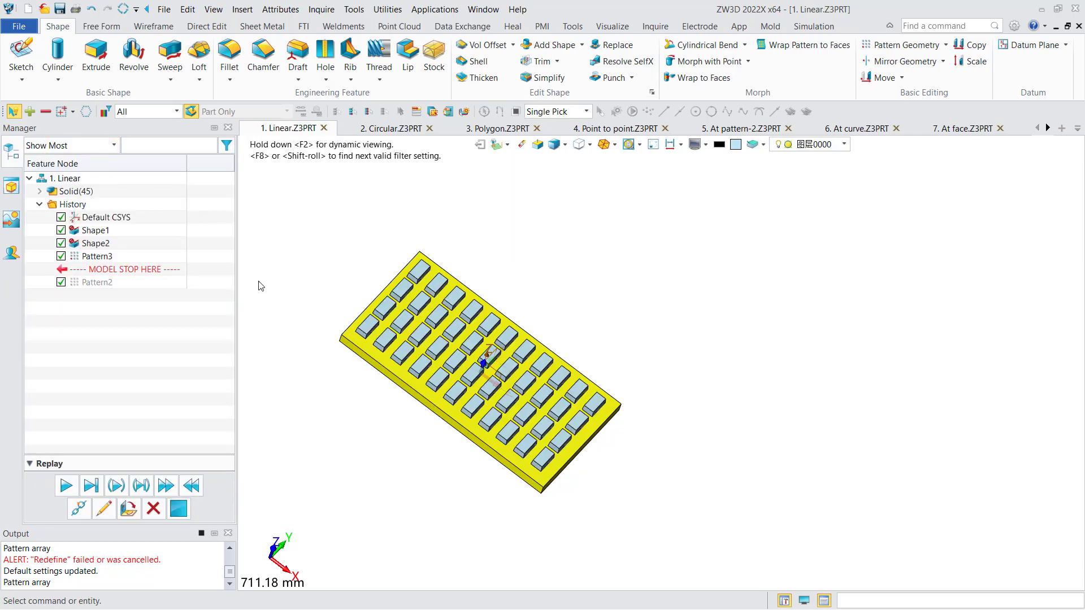
pyautogui.moveTo(267, 286)
pyautogui.mouseDown(button='middle')
pyautogui.moveTo(305, 271)
pyautogui.moveTo(320, 237)
pyautogui.moveTo(275, 292)
pyautogui.mouseUp(button='middle')
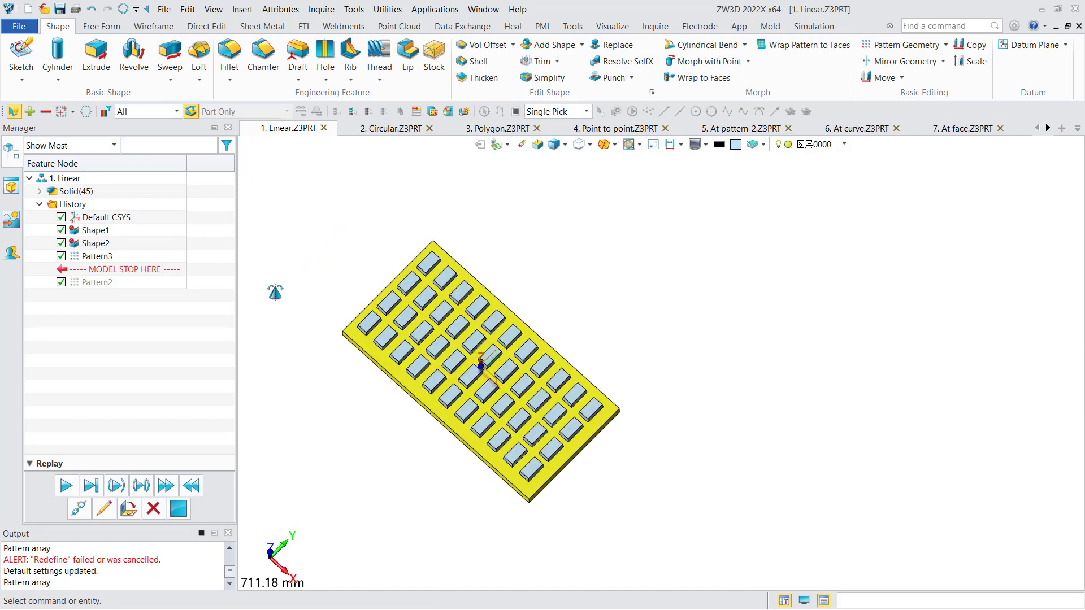
# Edit the block pattern to suppress the 2 × 2 group of instances at the plate corner farthest along the first direction.
pyautogui.doubleClick(95, 257)
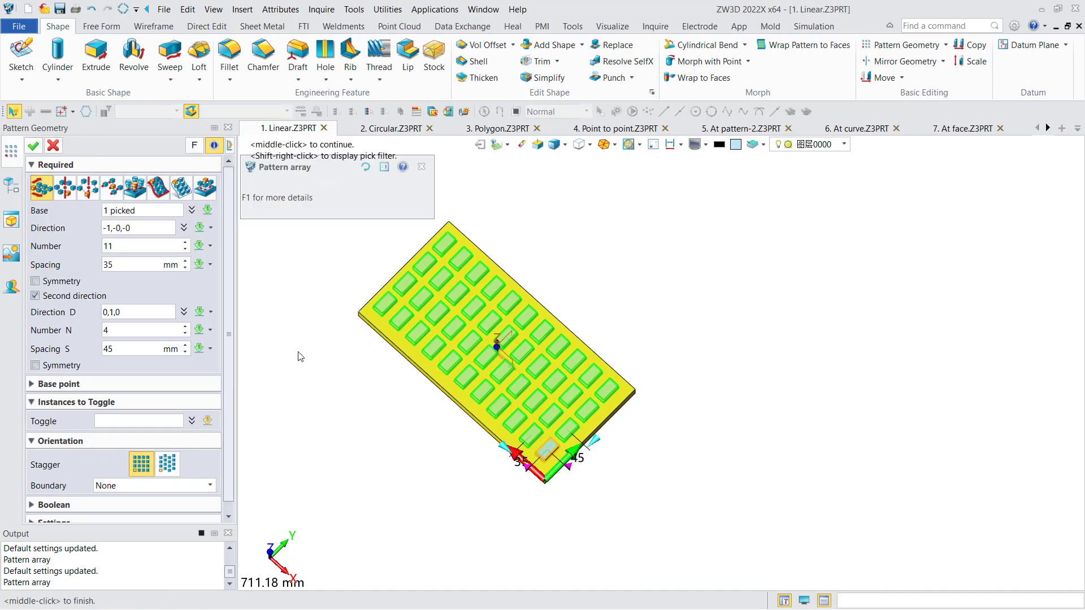
pyautogui.click(122, 420)
pyautogui.scroll(3, 423, 245)
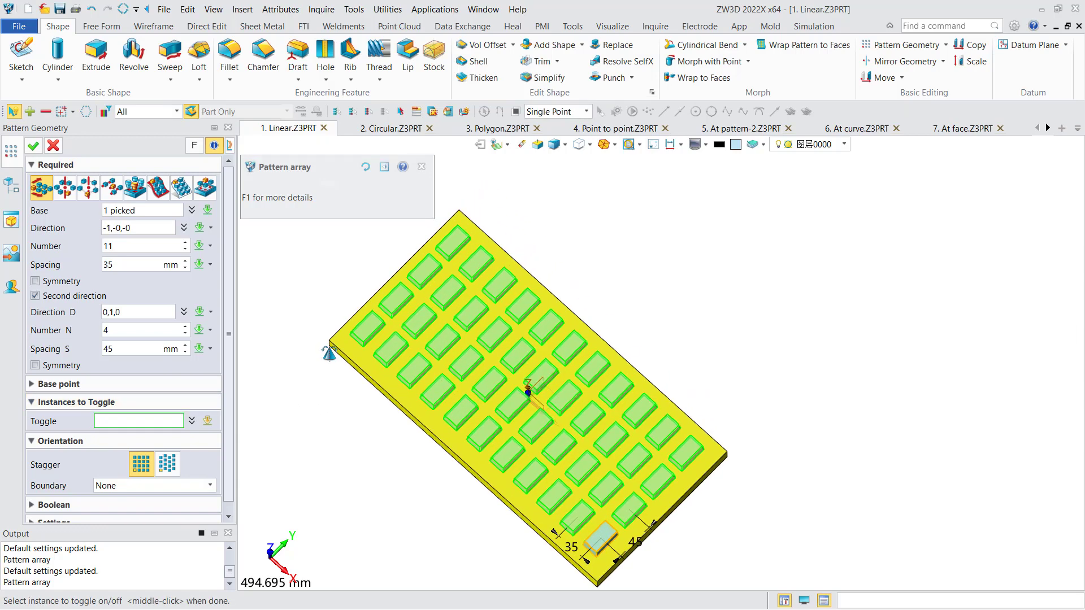
pyautogui.click(362, 339)
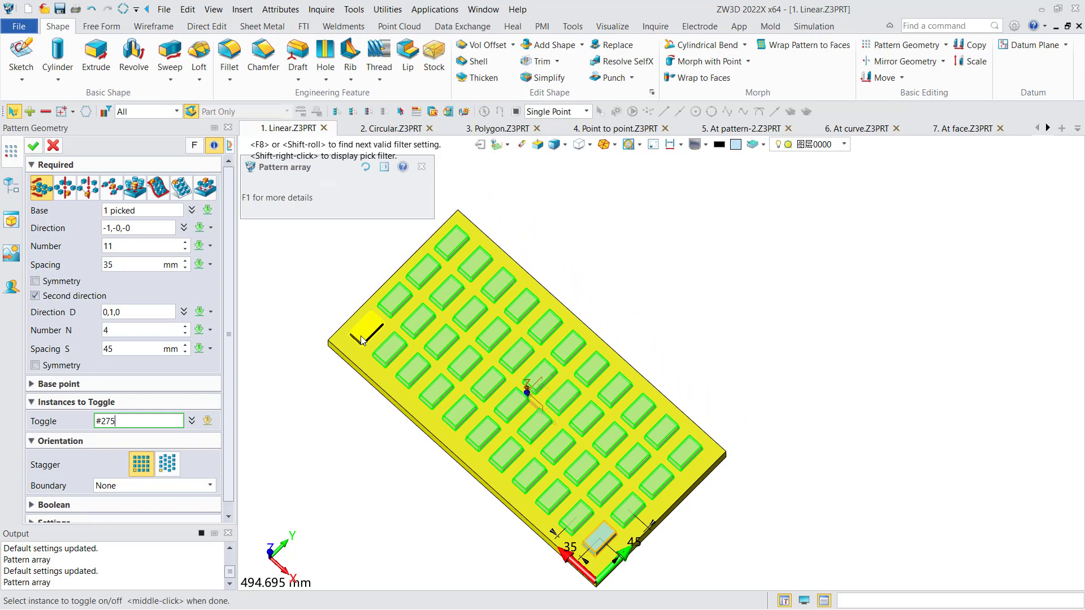
pyautogui.click(396, 299)
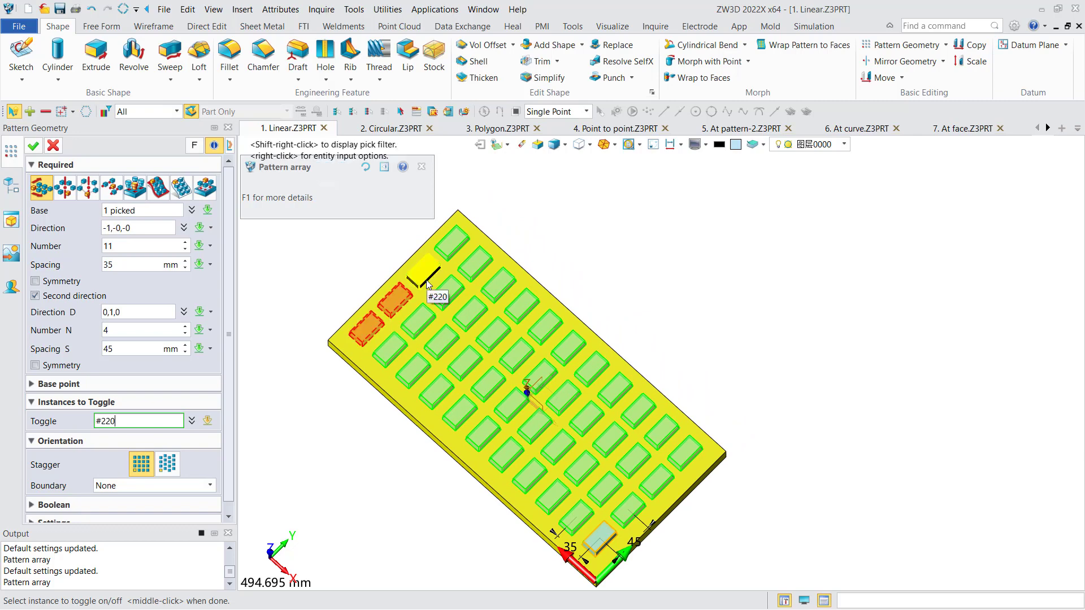
pyautogui.click(428, 316)
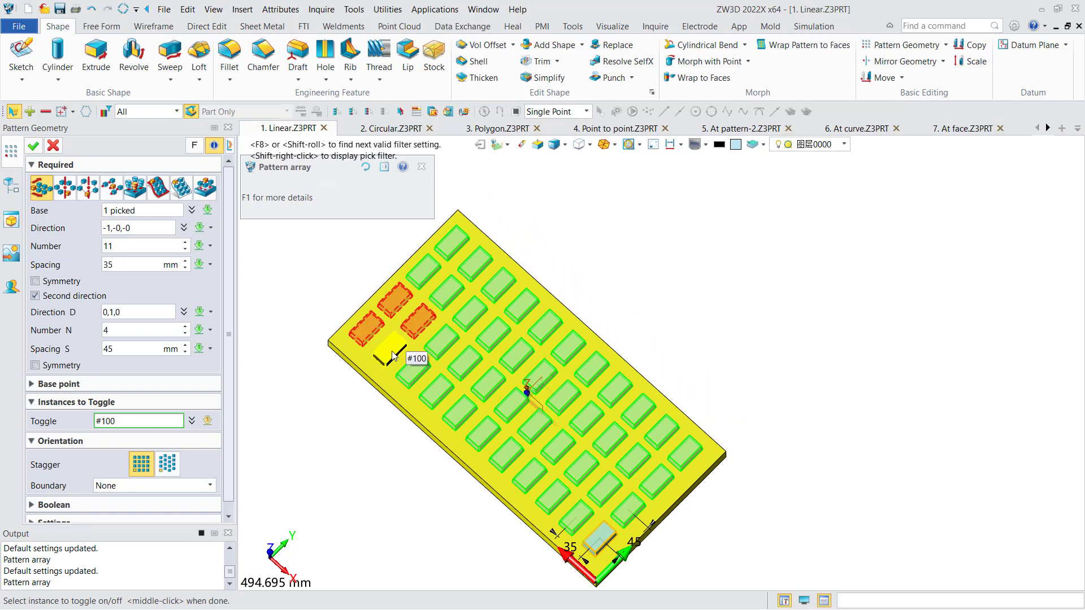
pyautogui.click(400, 353)
pyautogui.moveTo(326, 428)
pyautogui.mouseDown(button='right')
pyautogui.moveTo(331, 408)
pyautogui.moveTo(341, 419)
pyautogui.mouseUp(button='right')
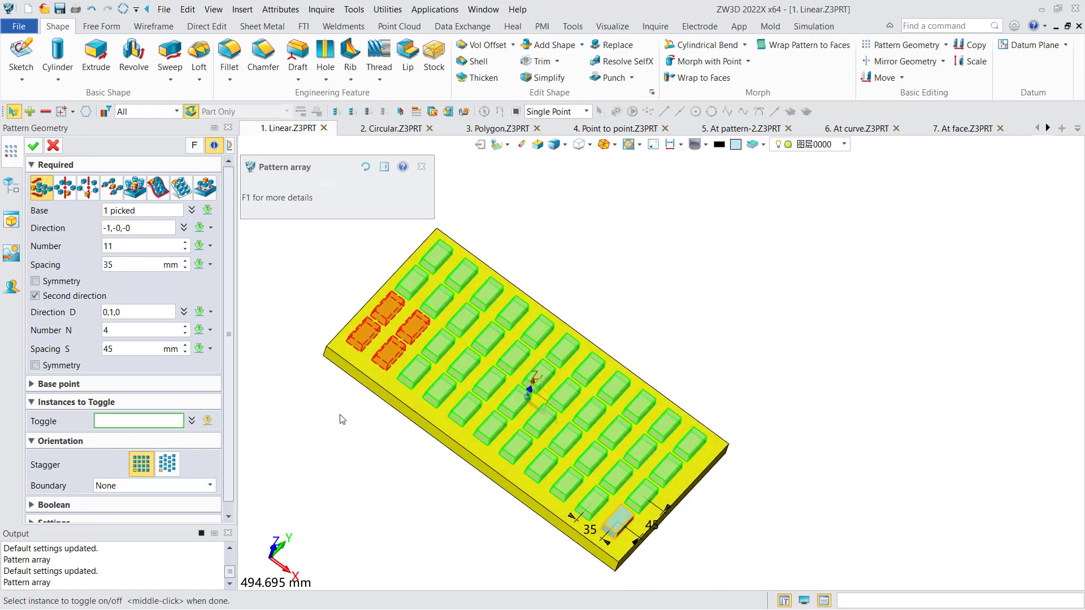
pyautogui.click(32, 146)
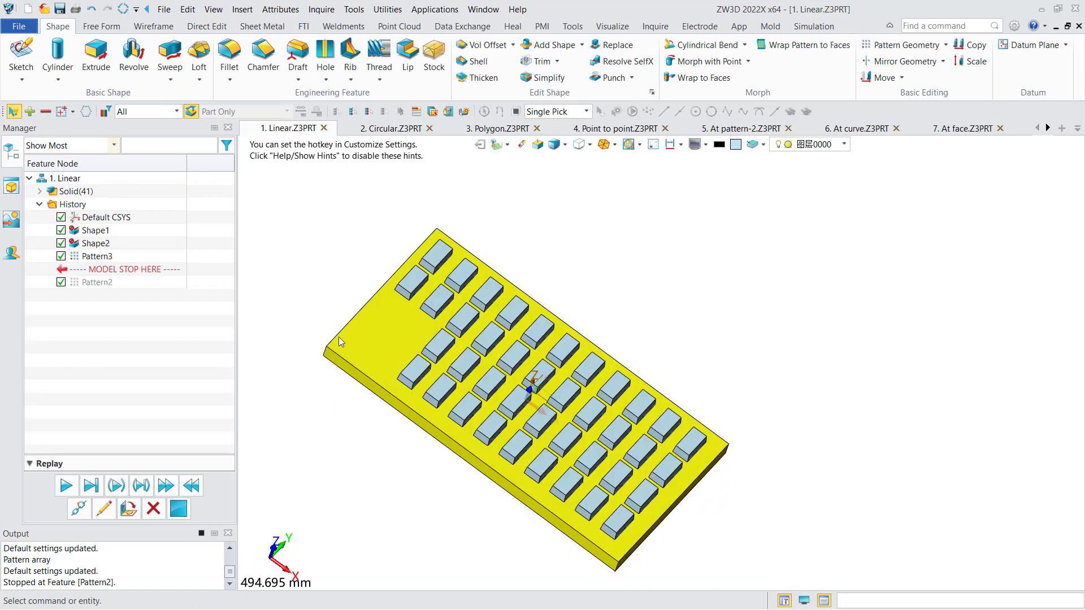
pyautogui.moveTo(350, 339); pyautogui.dragTo(325, 346, button='right')
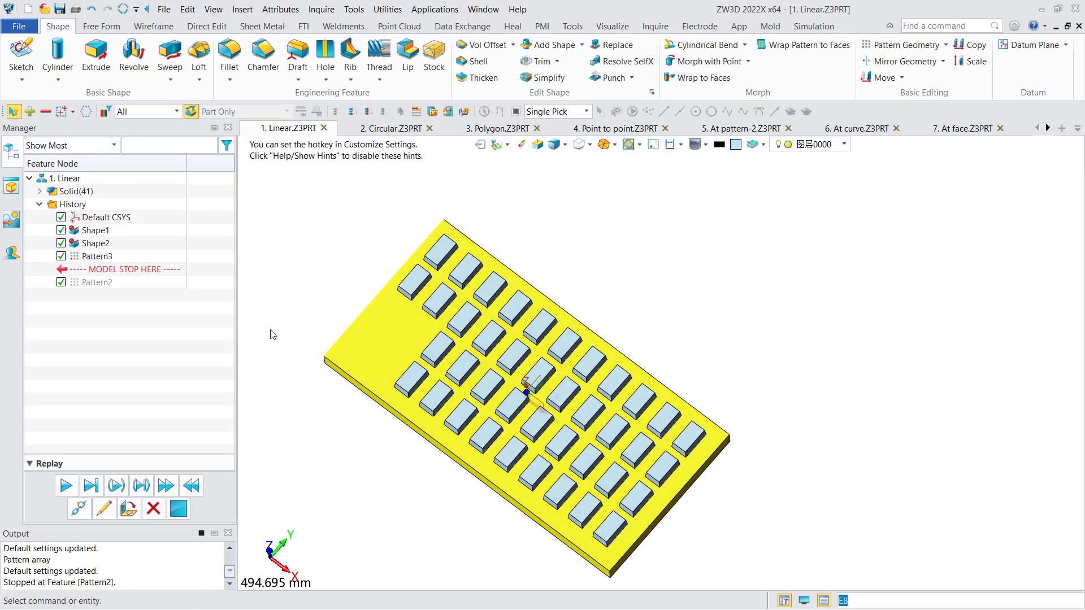
# Reopen the block pattern and toggle the four suppressed corner instances back on.
pyautogui.doubleClick(98, 257)
pyautogui.moveTo(287, 304); pyautogui.dragTo(303, 275, button='middle')
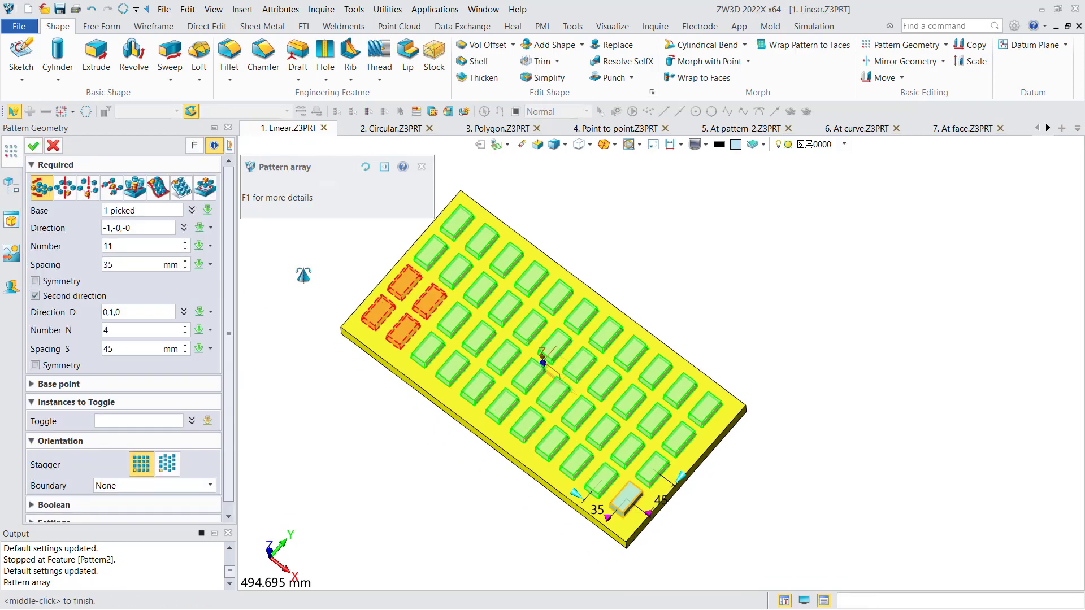
pyautogui.click(176, 419)
pyautogui.click(377, 323)
pyautogui.click(401, 336)
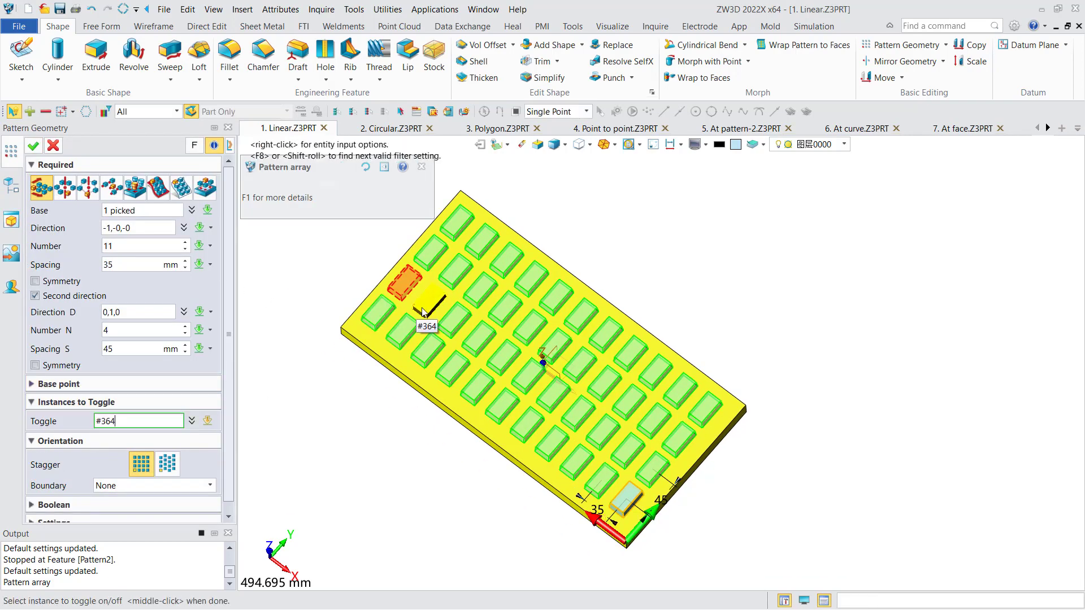
pyautogui.click(417, 312)
pyautogui.click(401, 289)
pyautogui.middleClick(334, 352)
pyautogui.moveTo(319, 366); pyautogui.dragTo(323, 353, button='right')
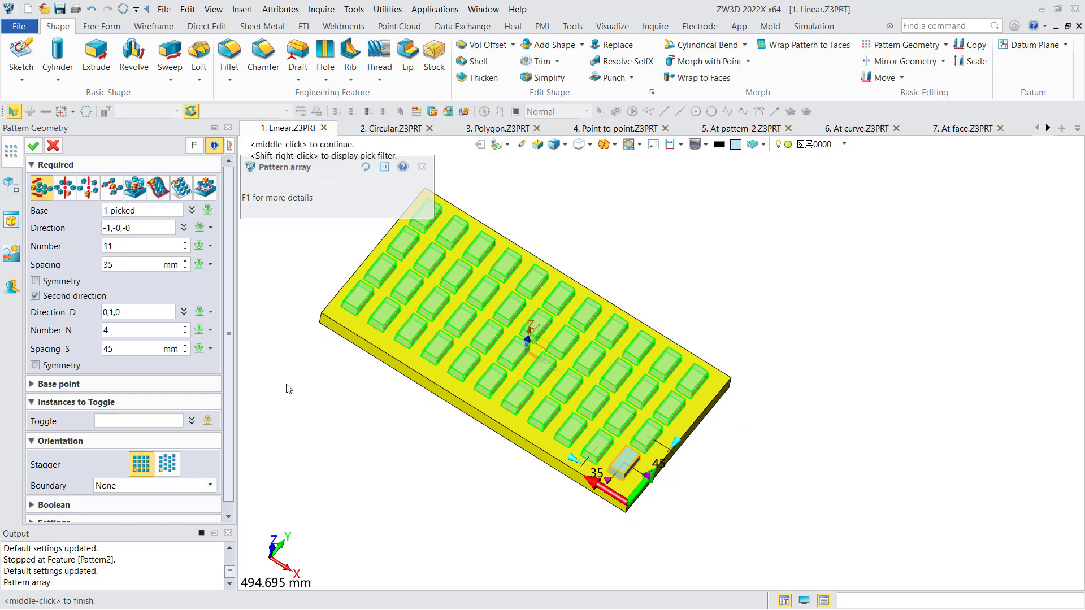
# Change the block pattern's orientation to the staggered layout and apply it.
pyautogui.scroll(-1, 229, 457)
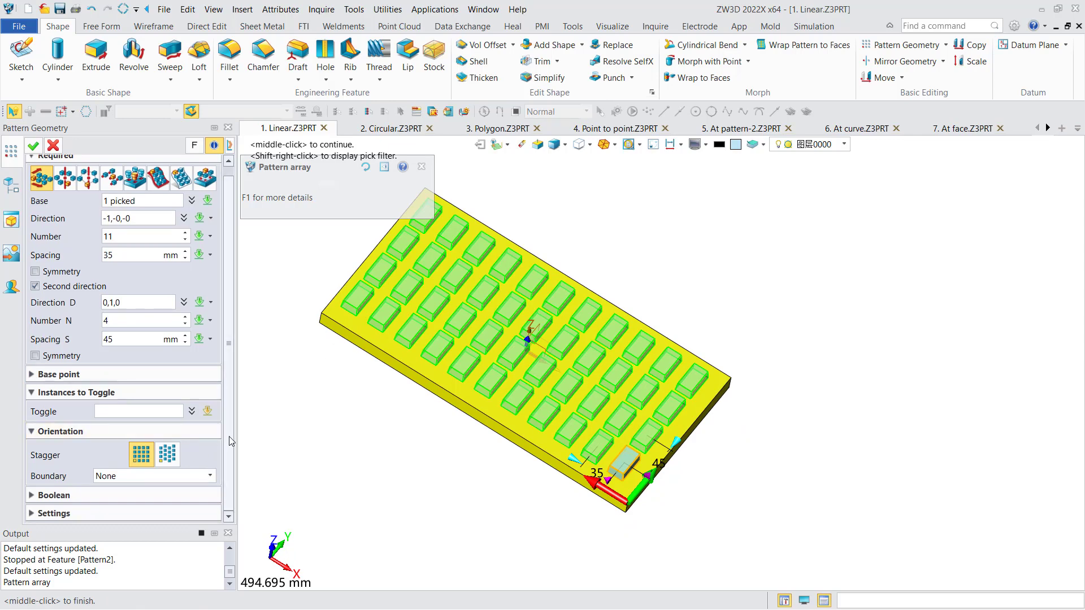
pyautogui.click(167, 453)
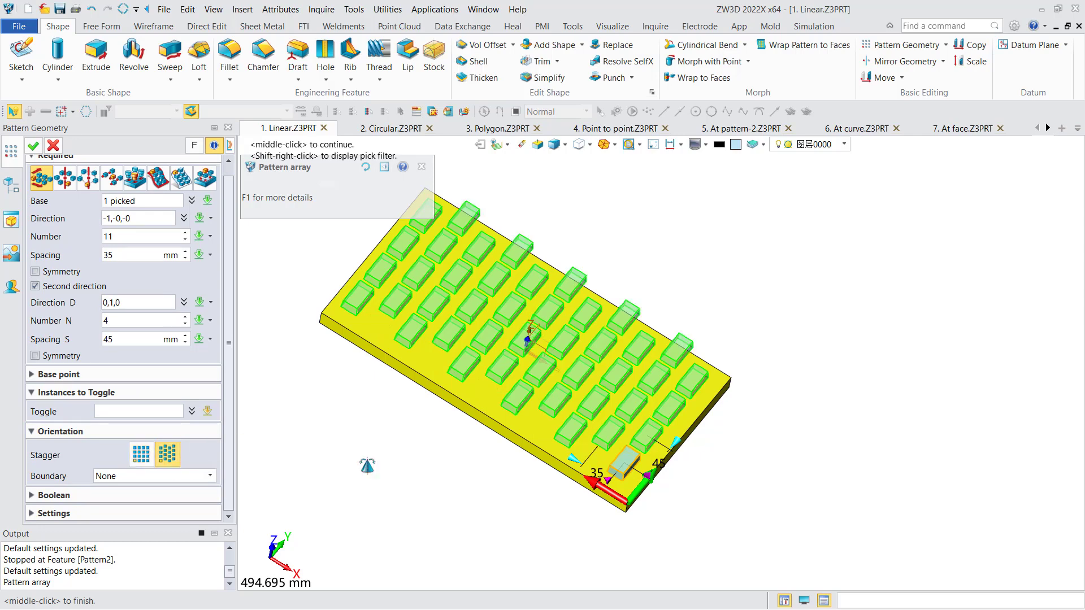
pyautogui.moveTo(365, 468)
pyautogui.mouseDown(button='right')
pyautogui.moveTo(363, 486)
pyautogui.moveTo(367, 454)
pyautogui.mouseUp(button='right')
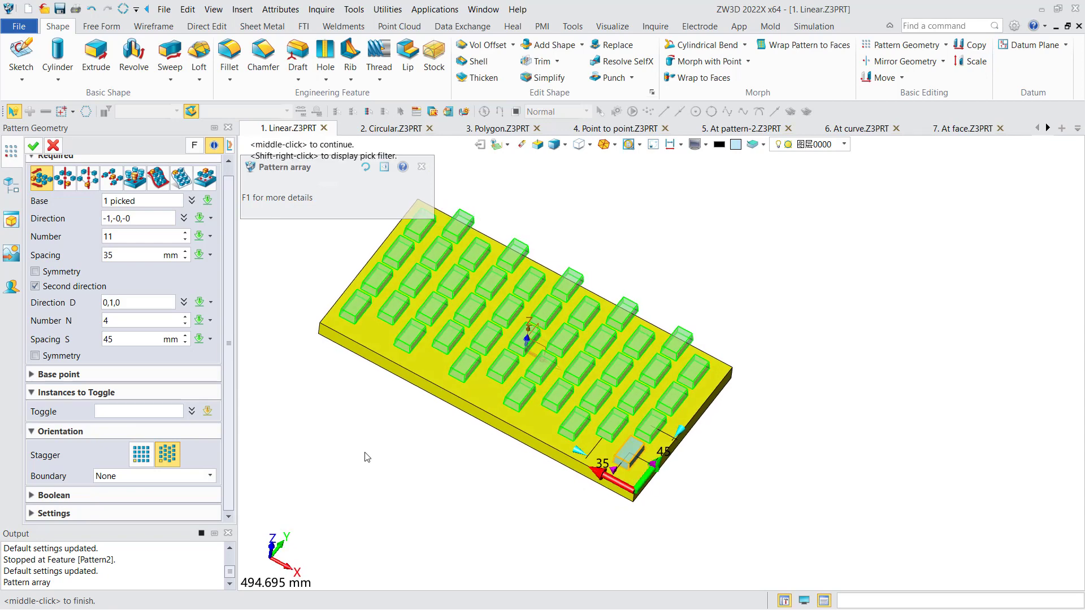
pyautogui.moveTo(411, 455); pyautogui.dragTo(410, 467, button='right')
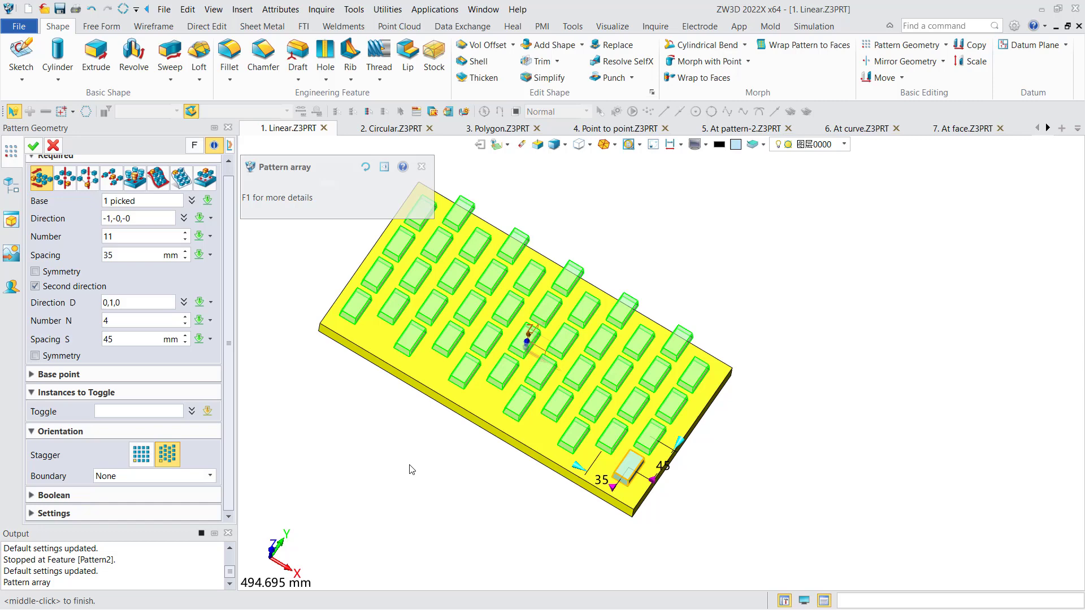
pyautogui.click(53, 146)
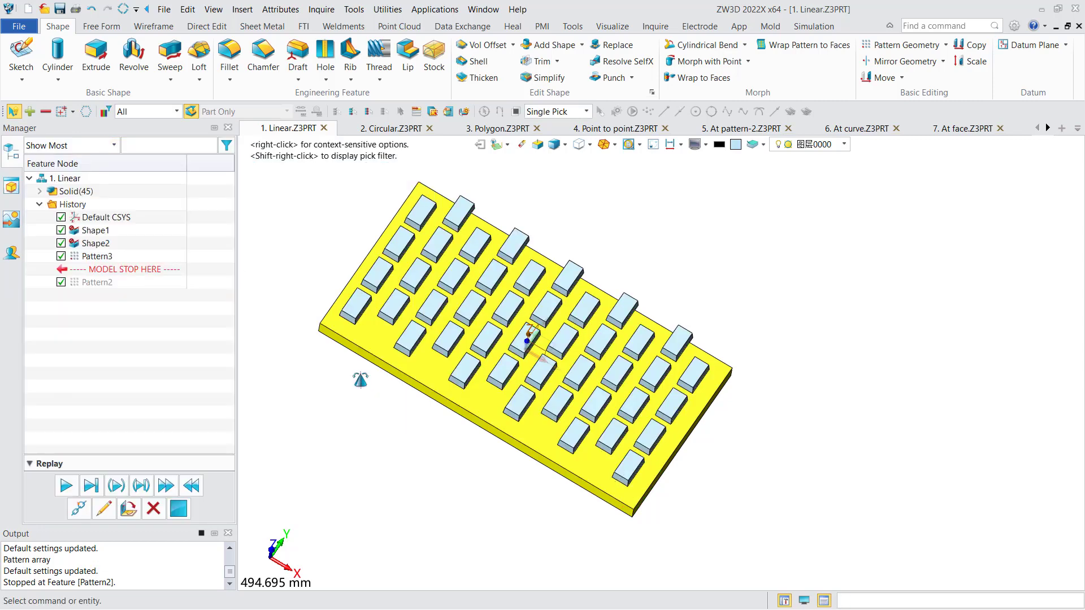
pyautogui.moveTo(360, 380)
pyautogui.mouseDown(button='right')
pyautogui.moveTo(330, 371)
pyautogui.moveTo(373, 378)
pyautogui.moveTo(369, 354)
pyautogui.moveTo(351, 377)
pyautogui.mouseUp(button='right')
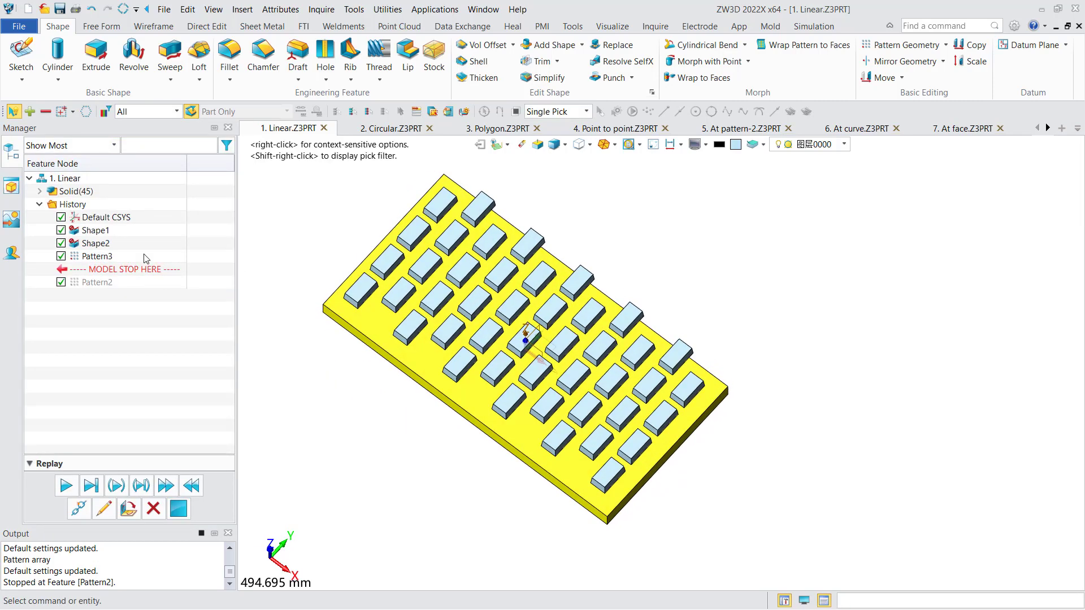
# Reopen the block pattern, inspect its associative copy setting, and close it without changes.
pyautogui.doubleClick(84, 257)
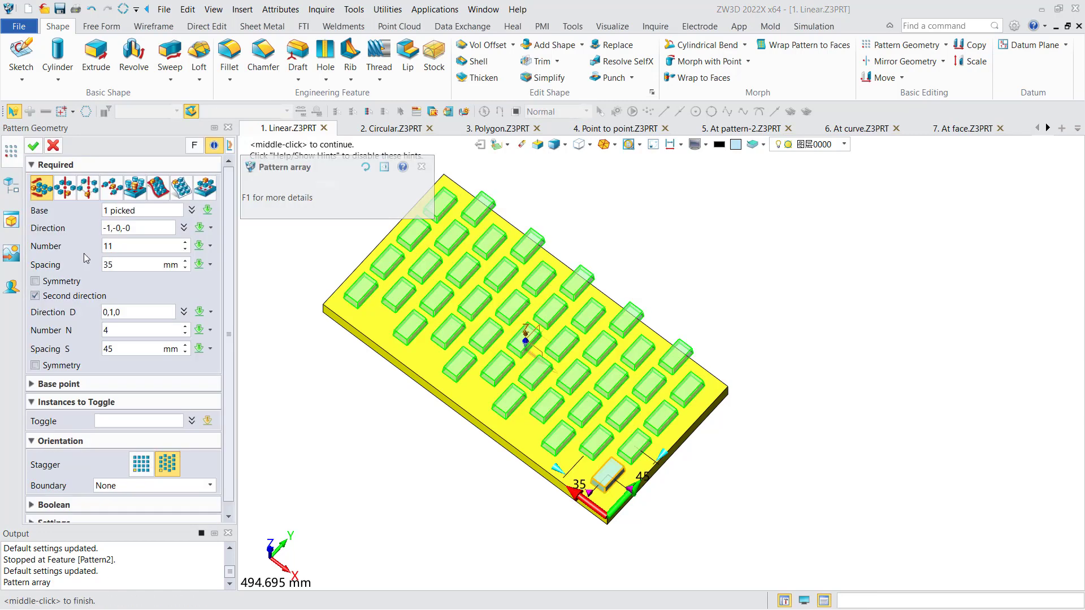
pyautogui.scroll(-1, 231, 395)
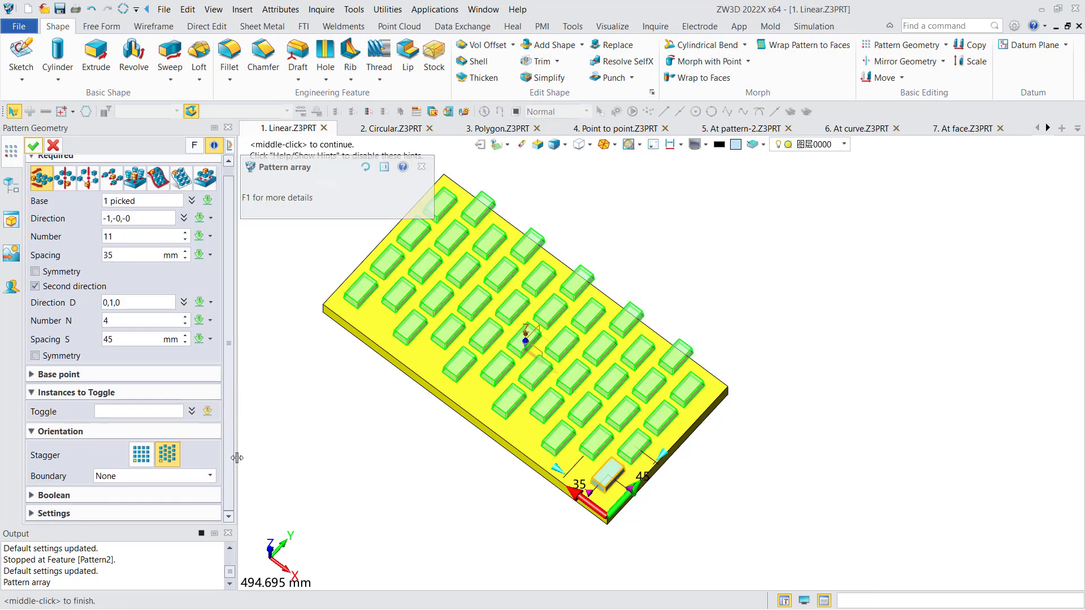
pyautogui.click(68, 513)
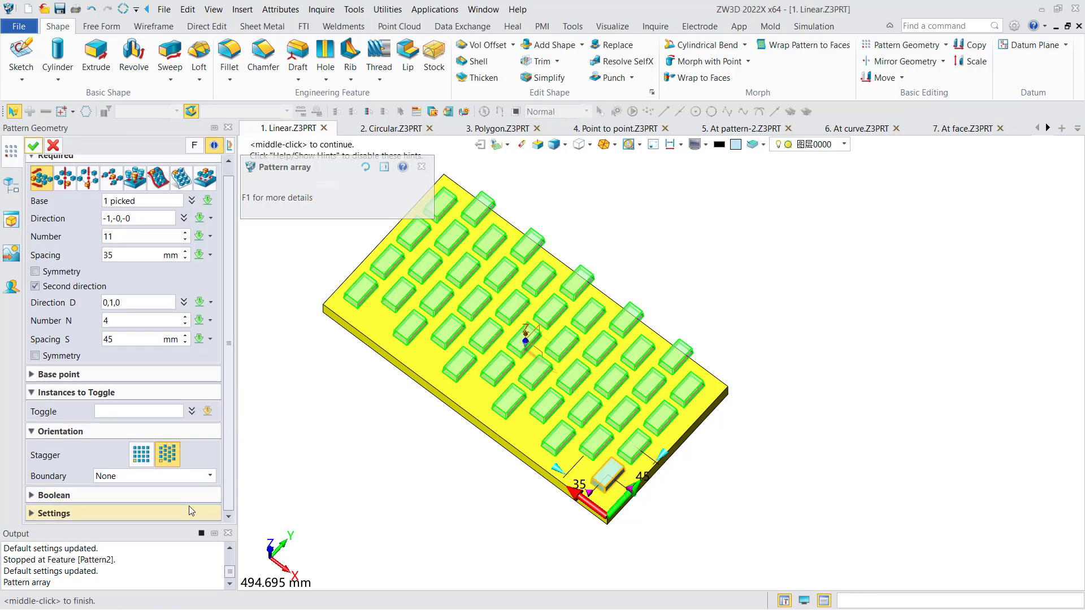
pyautogui.scroll(-2, 170, 497)
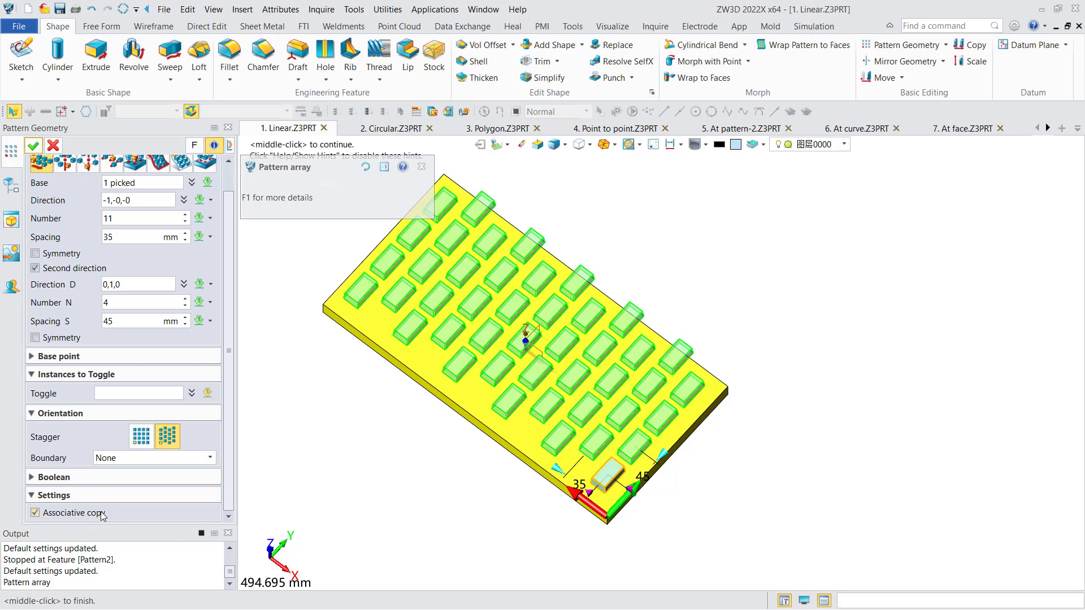
pyautogui.click(53, 146)
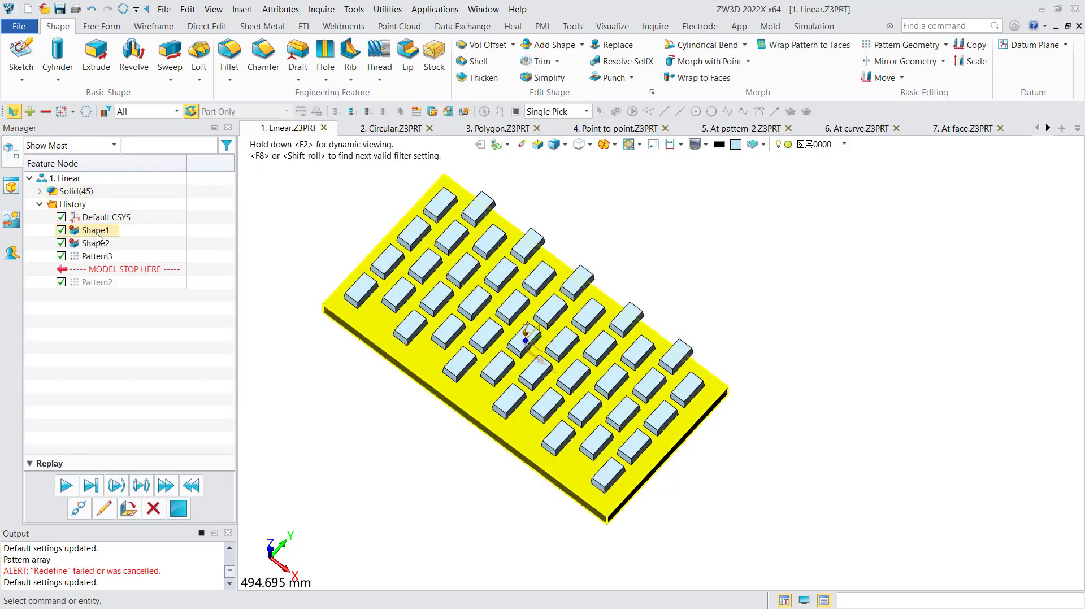
# Reopen the block pattern, turn off associative copy, apply it, and review the independent shape features in the history.
pyautogui.doubleClick(94, 262)
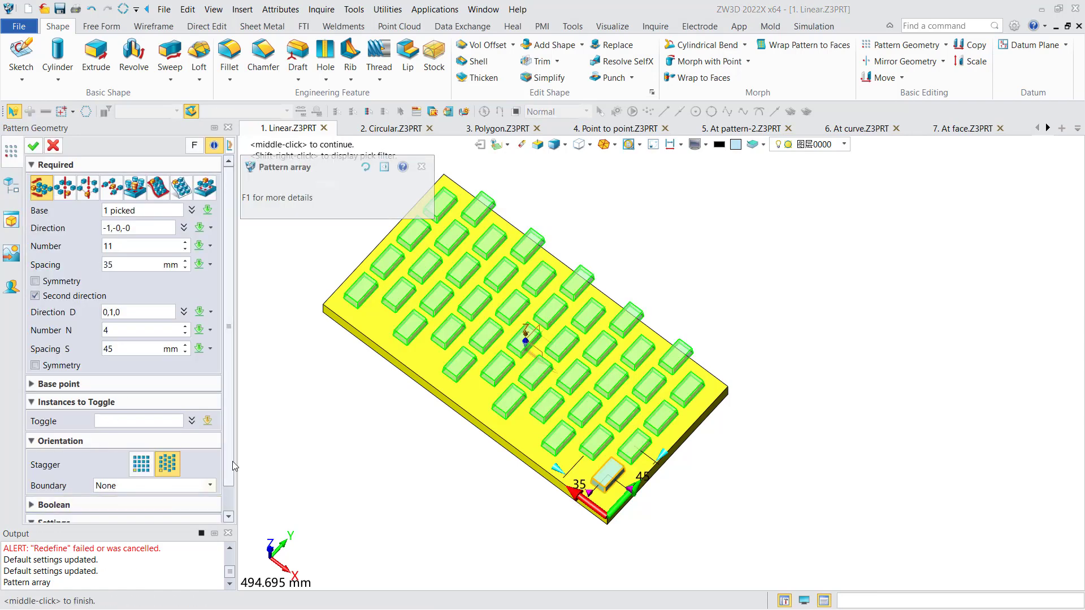
pyautogui.scroll(-2, 233, 461)
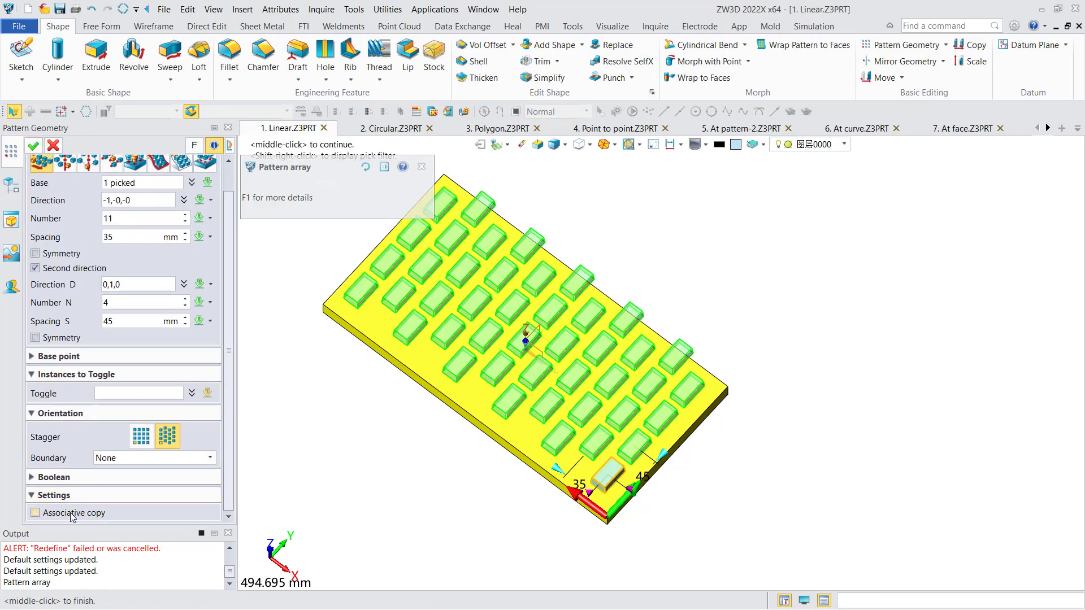
pyautogui.click(33, 146)
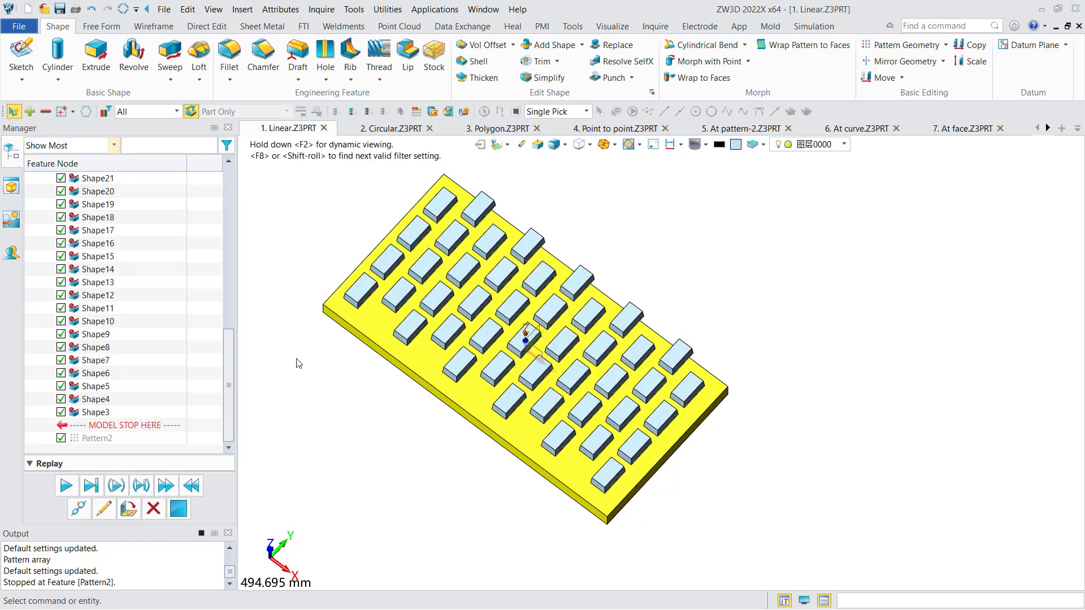
pyautogui.moveTo(232, 390); pyautogui.dragTo(243, 226)
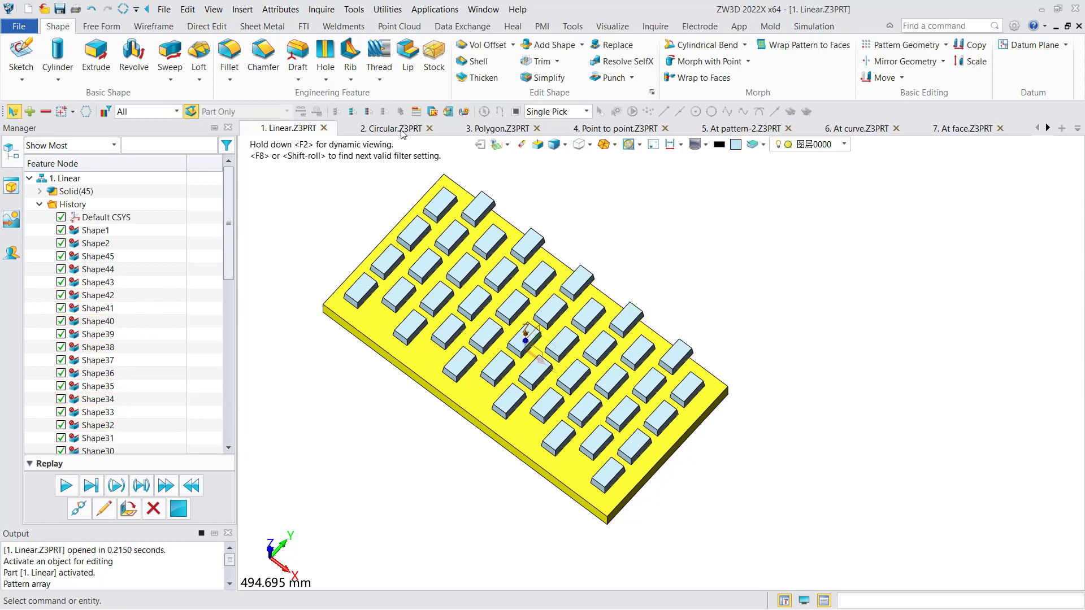
# Switch to the 2. Circular part and start a circular geometry pattern of the small block about the disc's vertical axis (0,-0,1).
pyautogui.click(395, 129)
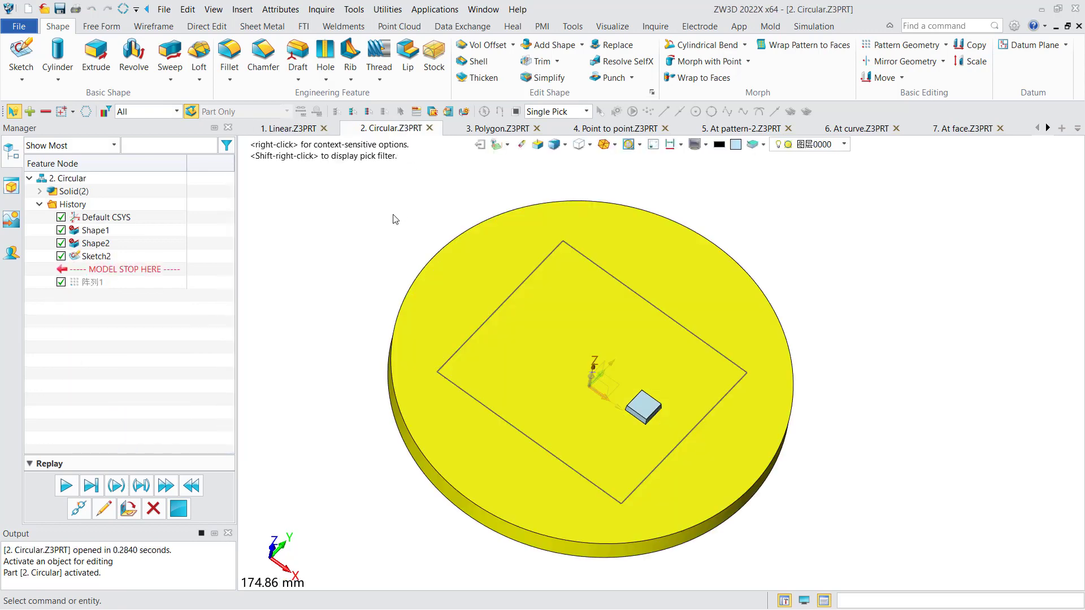
pyautogui.moveTo(396, 219); pyautogui.dragTo(378, 222, button='middle')
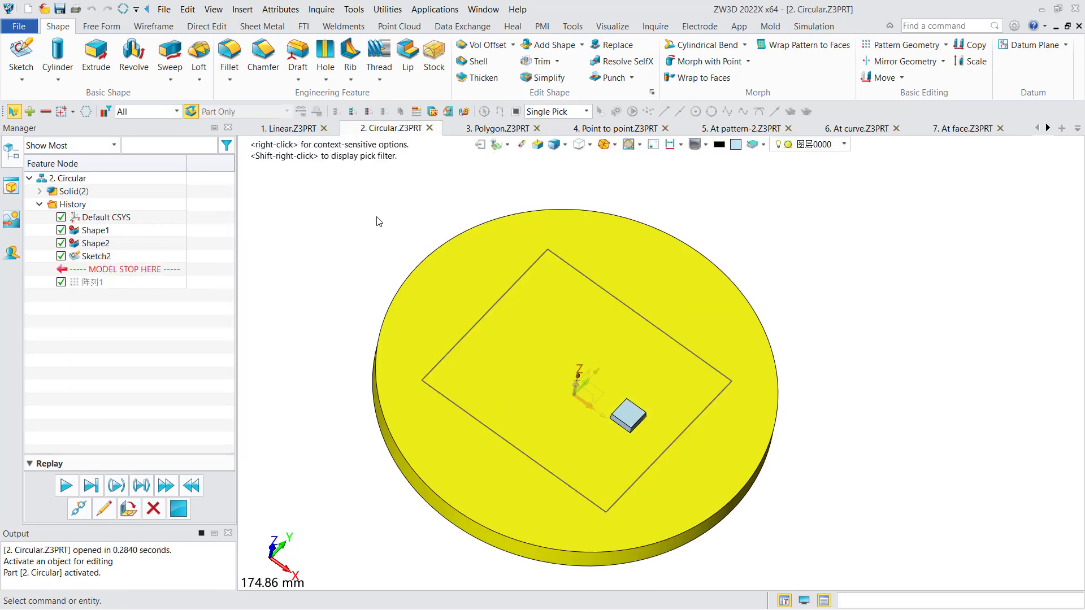
pyautogui.click(901, 49)
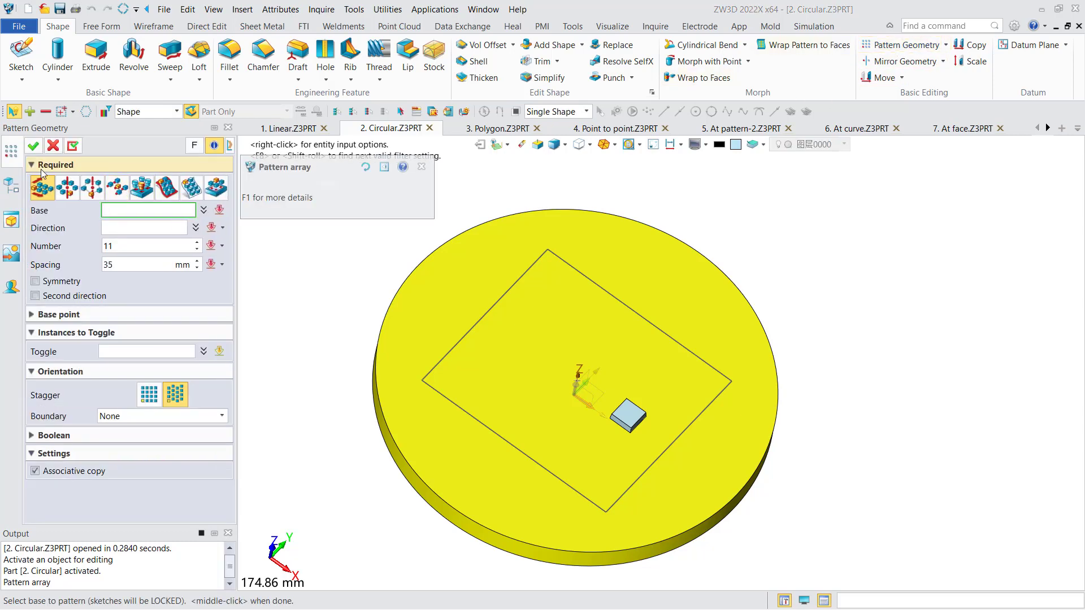
pyautogui.click(67, 188)
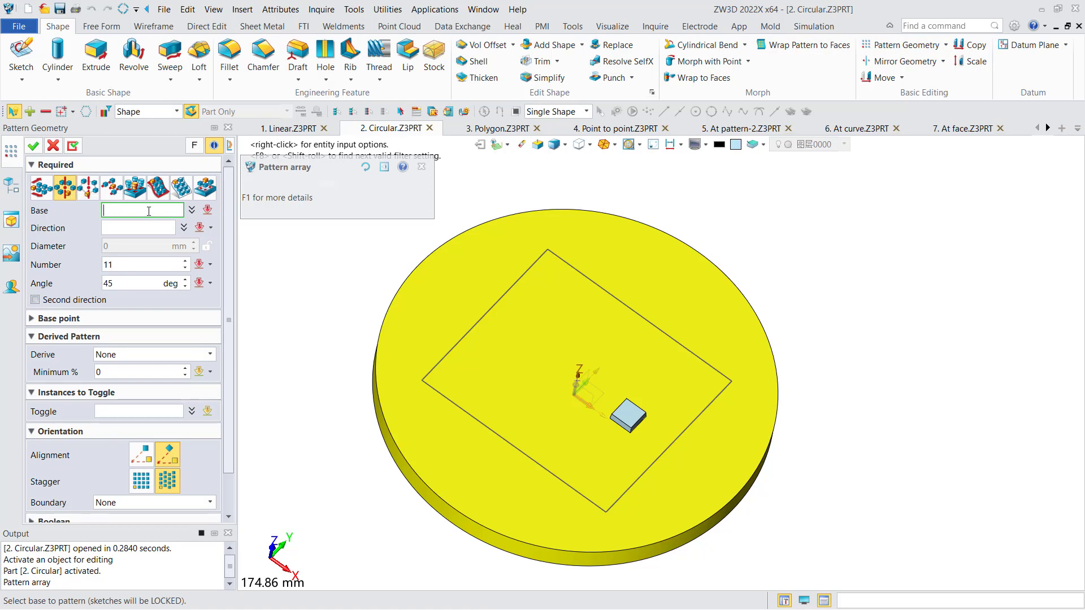
pyautogui.click(622, 415)
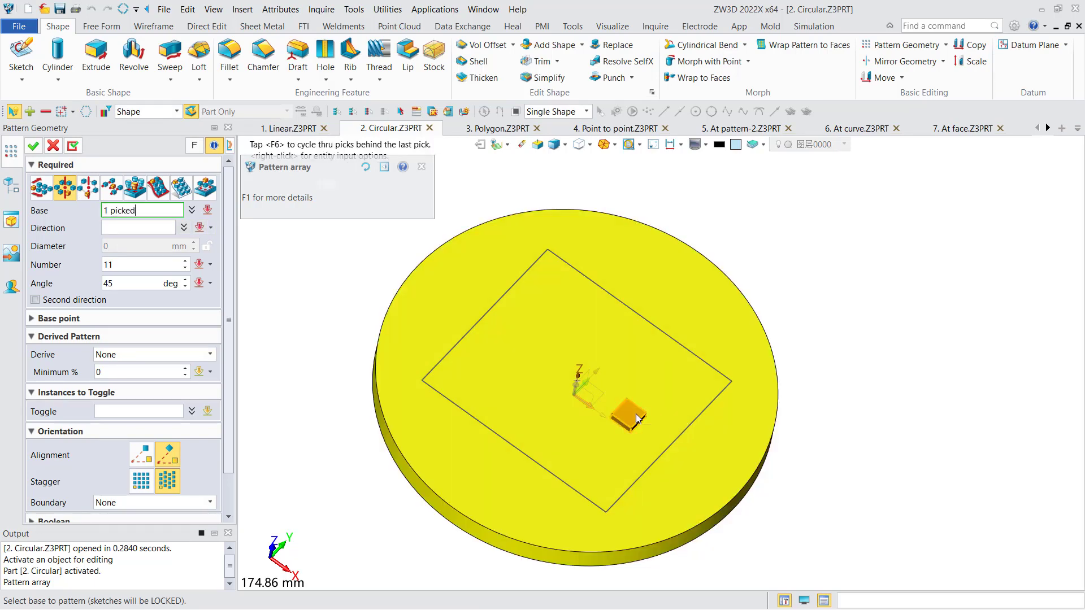
pyautogui.click(142, 229)
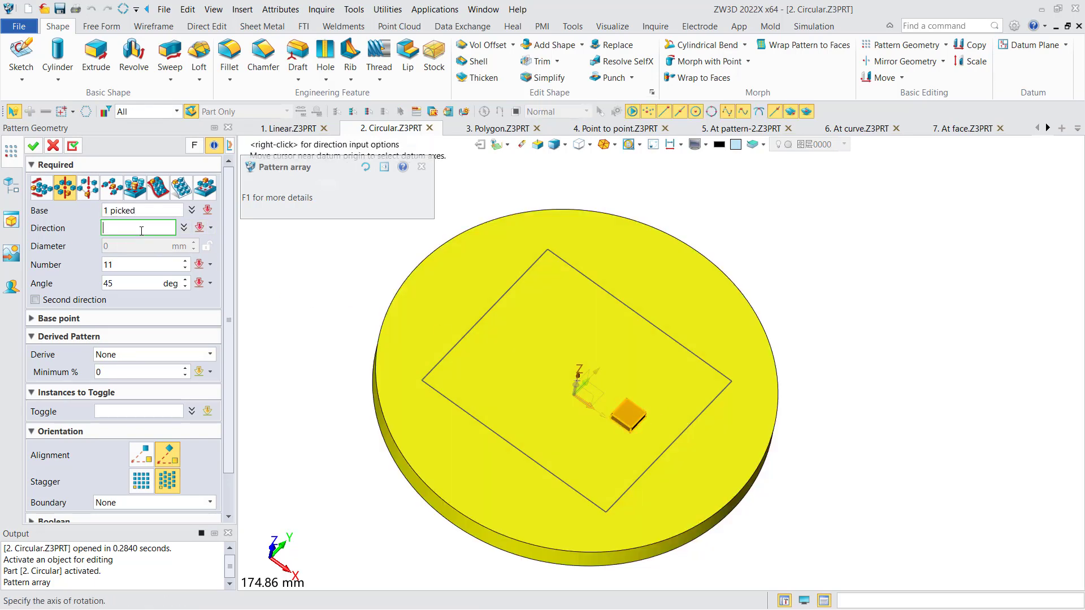
pyautogui.click(579, 386)
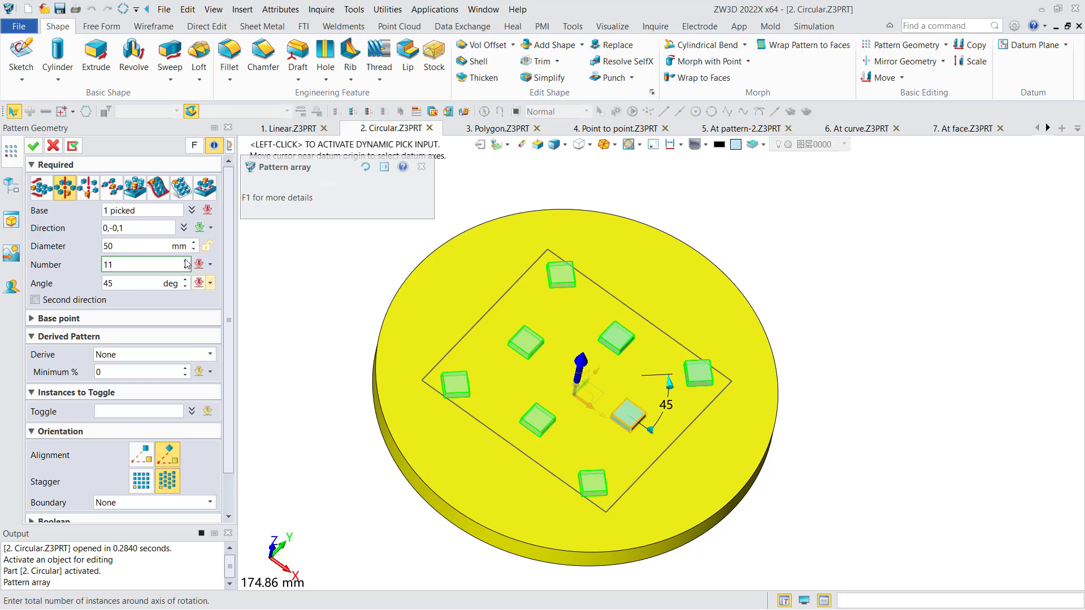
# Set the circular pattern's diameter to 60 mm and change its layout to non-staggered.
pyautogui.click(132, 246)
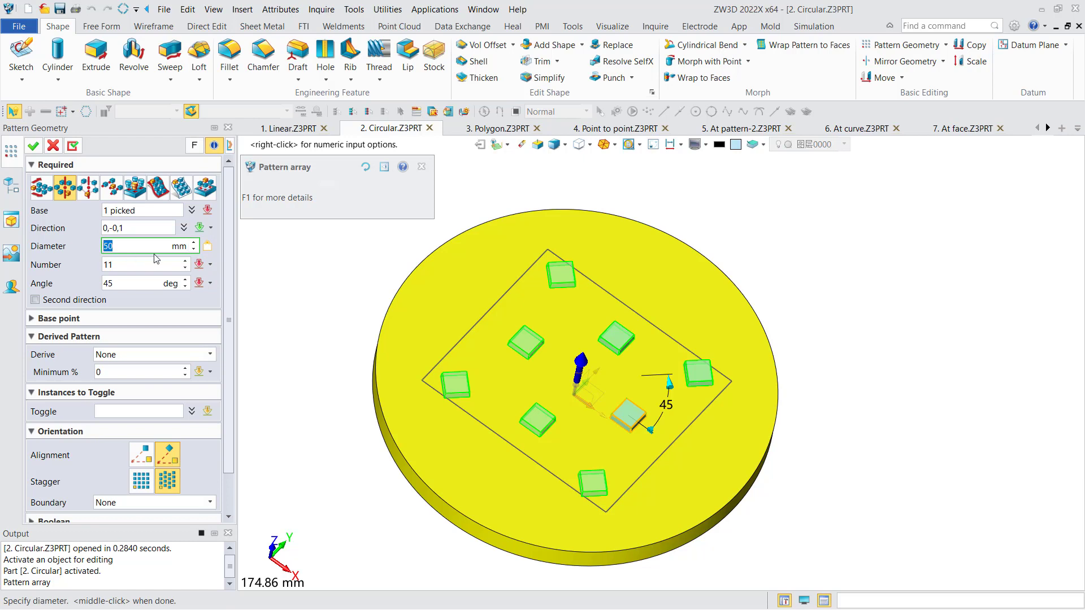
pyautogui.write('60')
pyautogui.press('Tab')
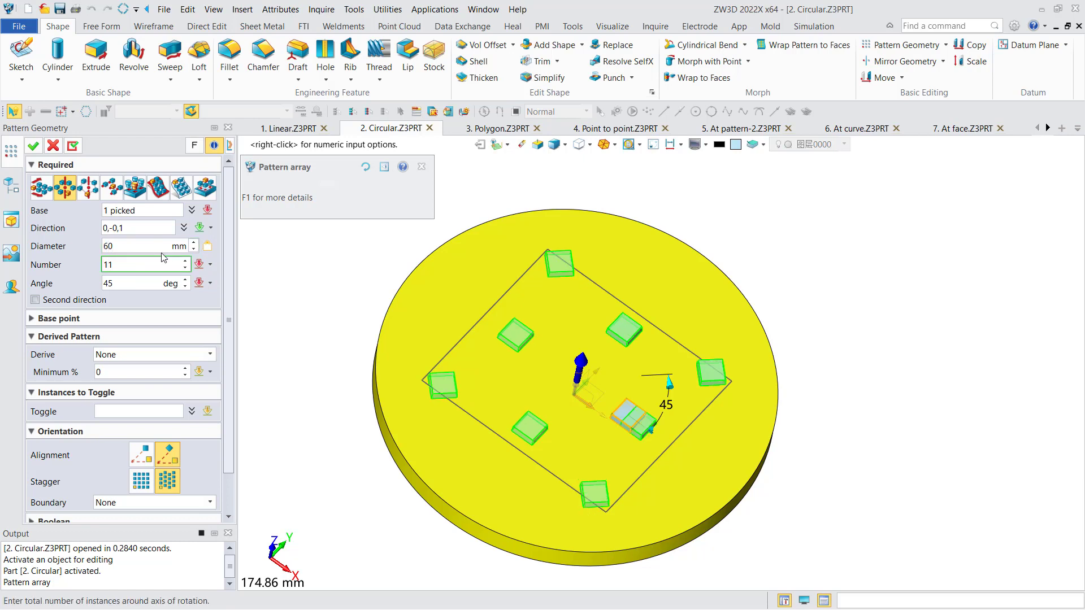
pyautogui.click(142, 483)
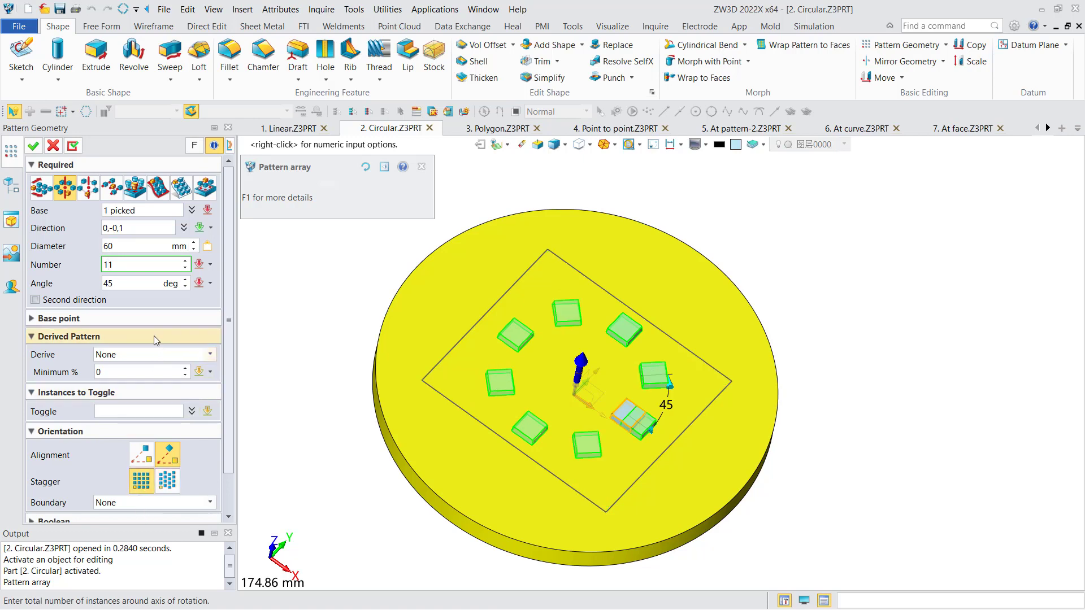
# Set the number of instances to 10 and derive the circular pattern by Spacing.
pyautogui.doubleClick(106, 260)
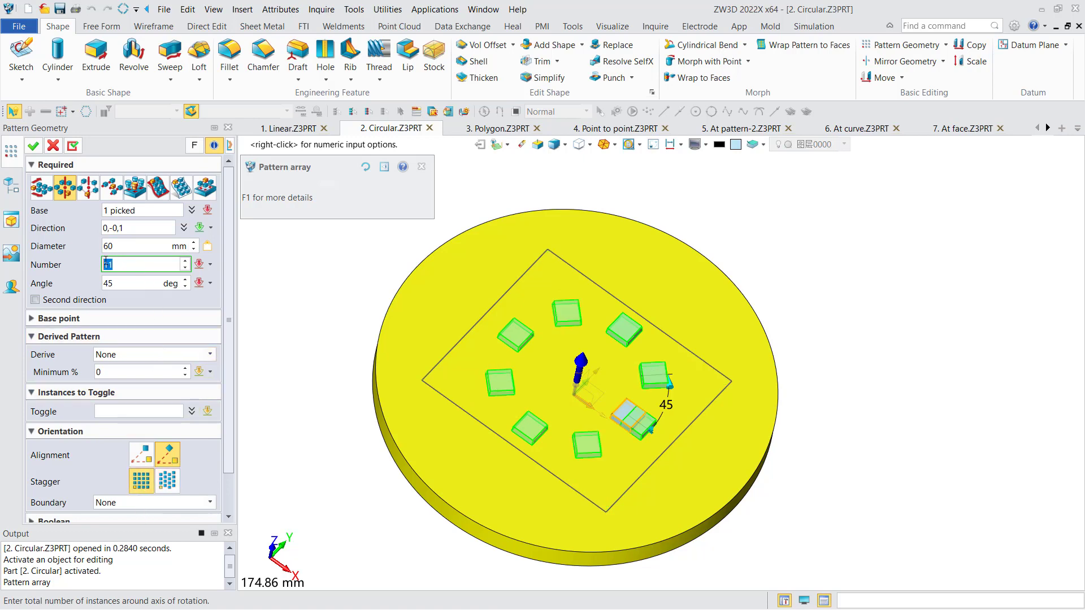
pyautogui.write('10')
pyautogui.click(132, 282)
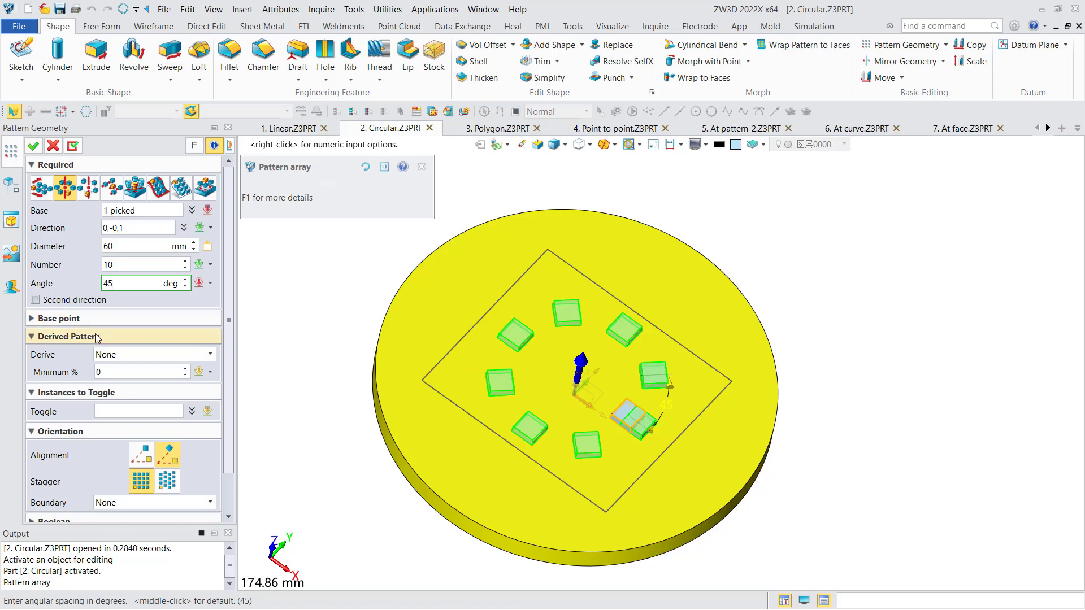
pyautogui.click(130, 356)
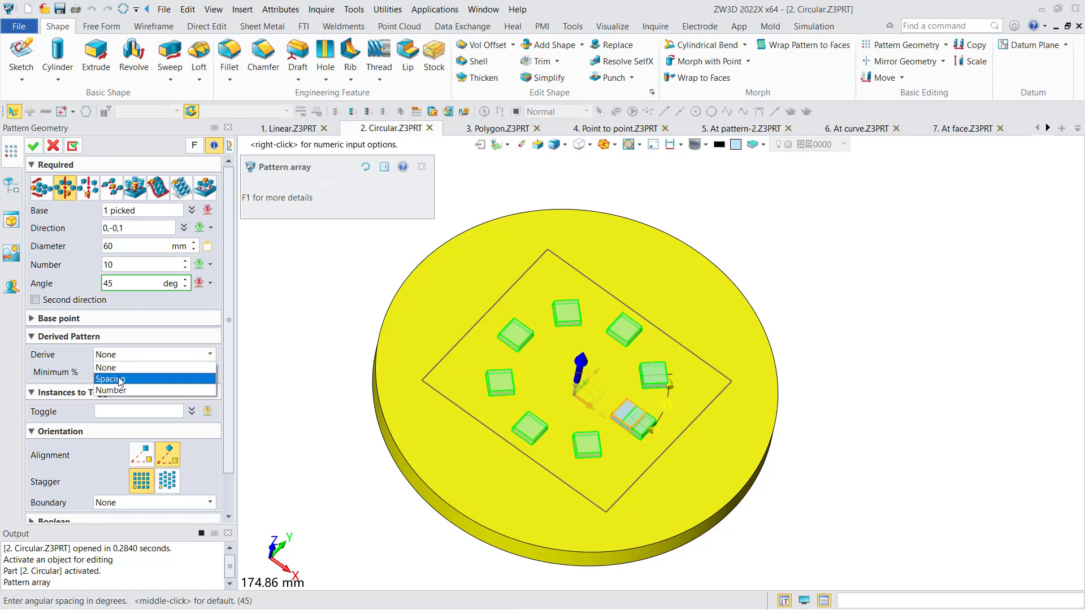
pyautogui.click(120, 380)
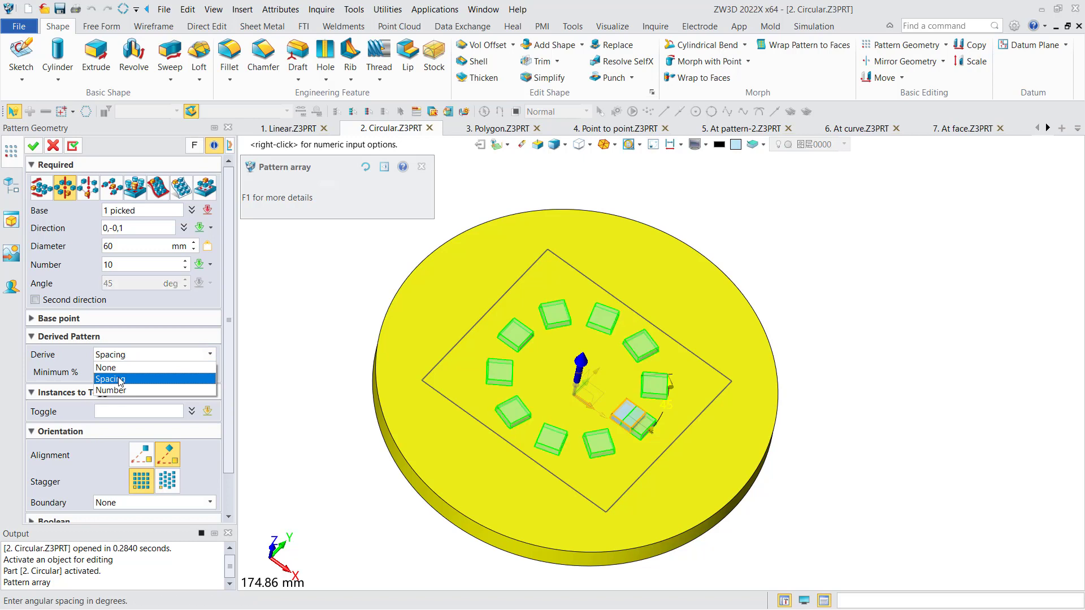
# Try other instance counts for the derived-spacing pattern, such as 7 and 8.
pyautogui.click(142, 262)
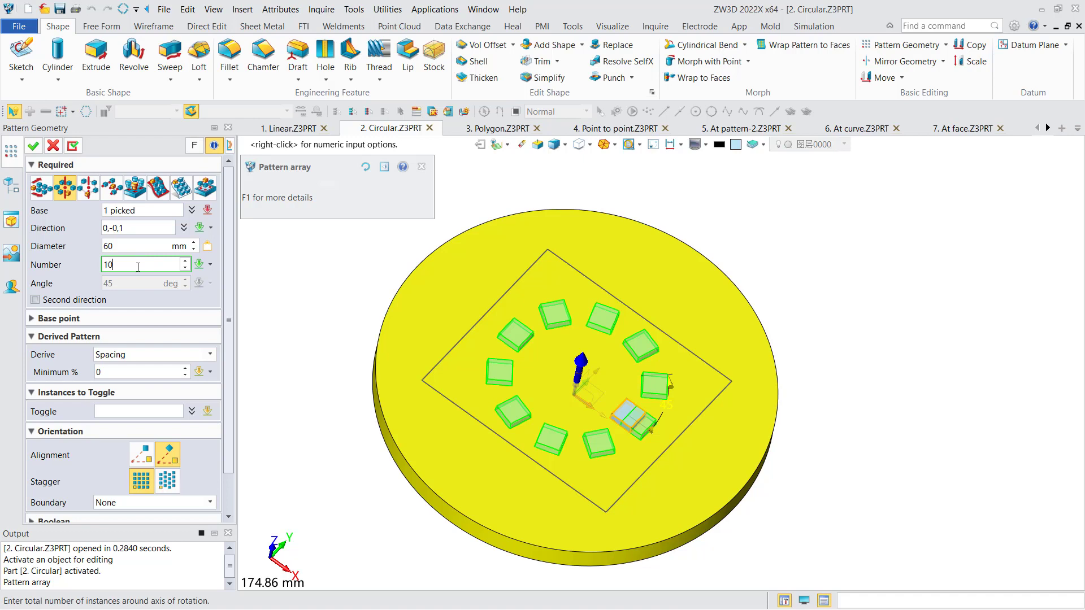
pyautogui.scroll(-3, 138, 267)
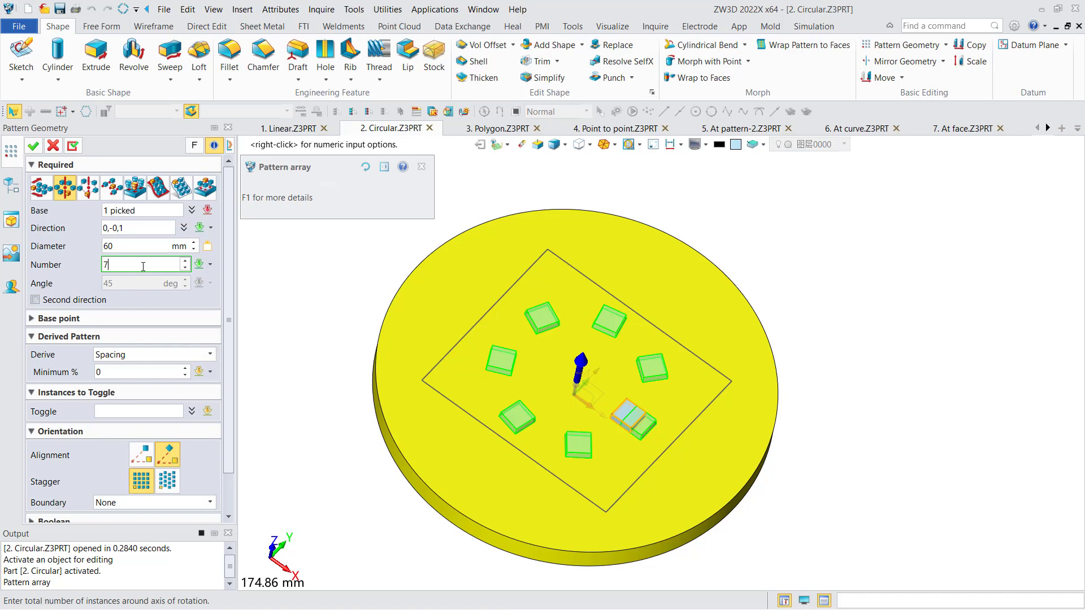
pyautogui.scroll(1, 143, 266)
# Derive the circular pattern by Number with an angle of 30 degrees and apply it.
pyautogui.click(137, 354)
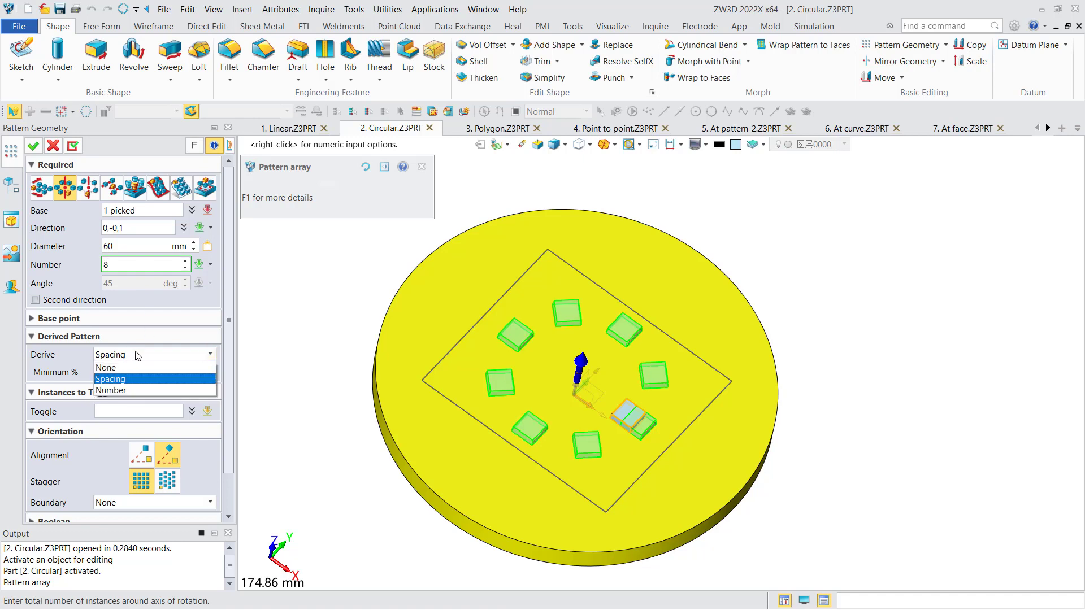
pyautogui.click(131, 390)
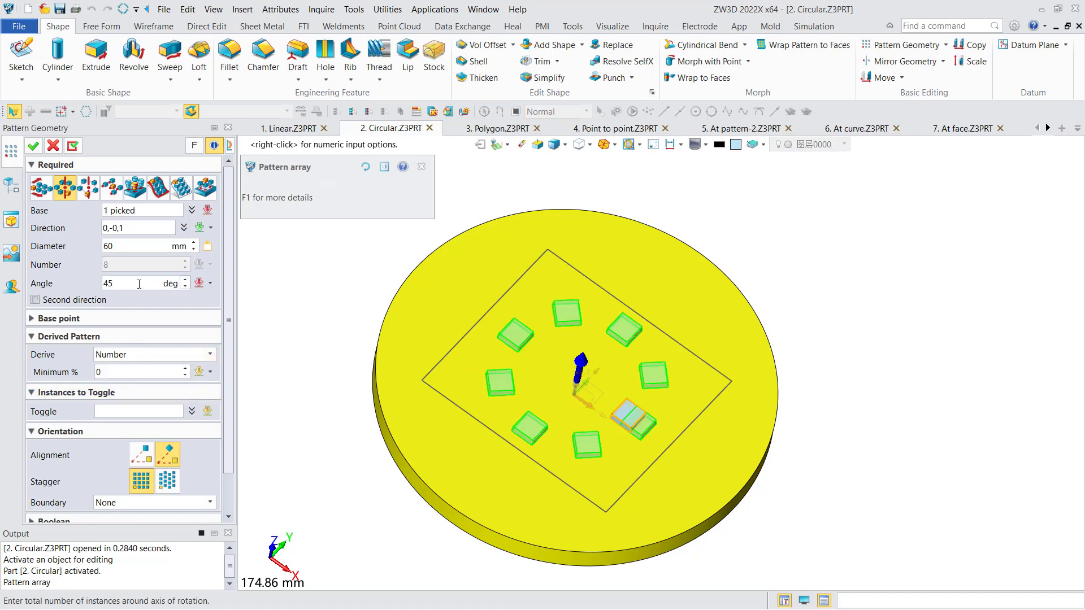
pyautogui.click(139, 283)
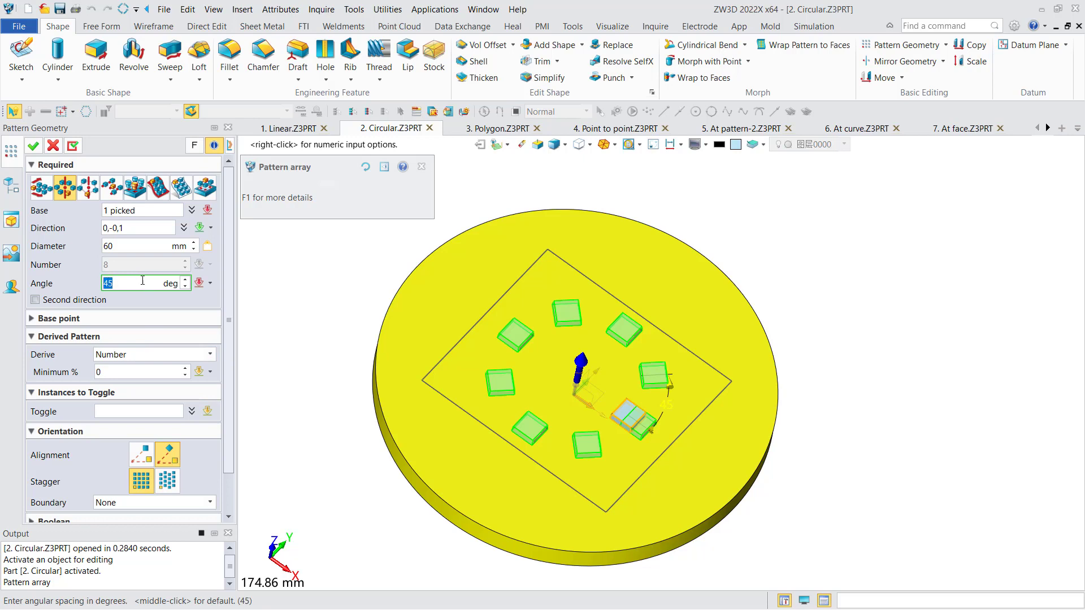
pyautogui.write('30')
pyautogui.press('Return')
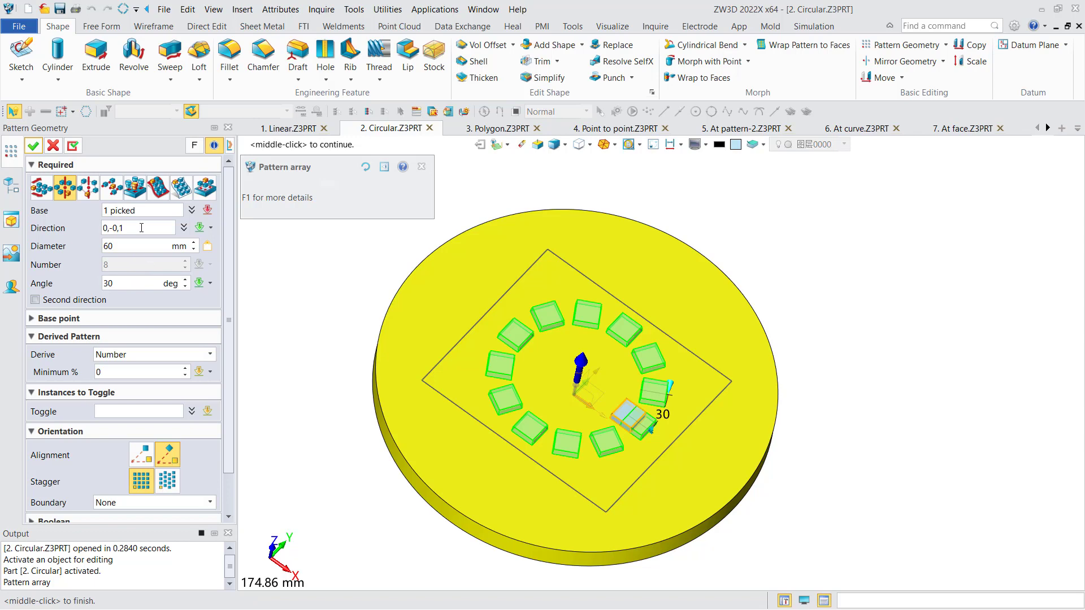
pyautogui.click(33, 146)
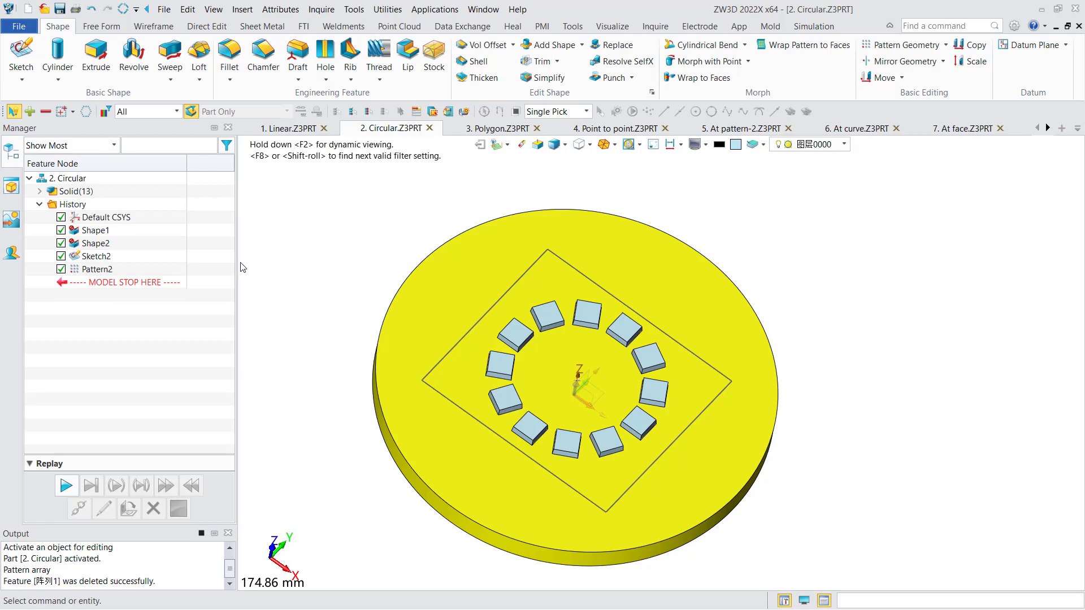
# Reopen the circular pattern and add a second direction with 3 instances spaced 15 mm apart.
pyautogui.doubleClick(93, 269)
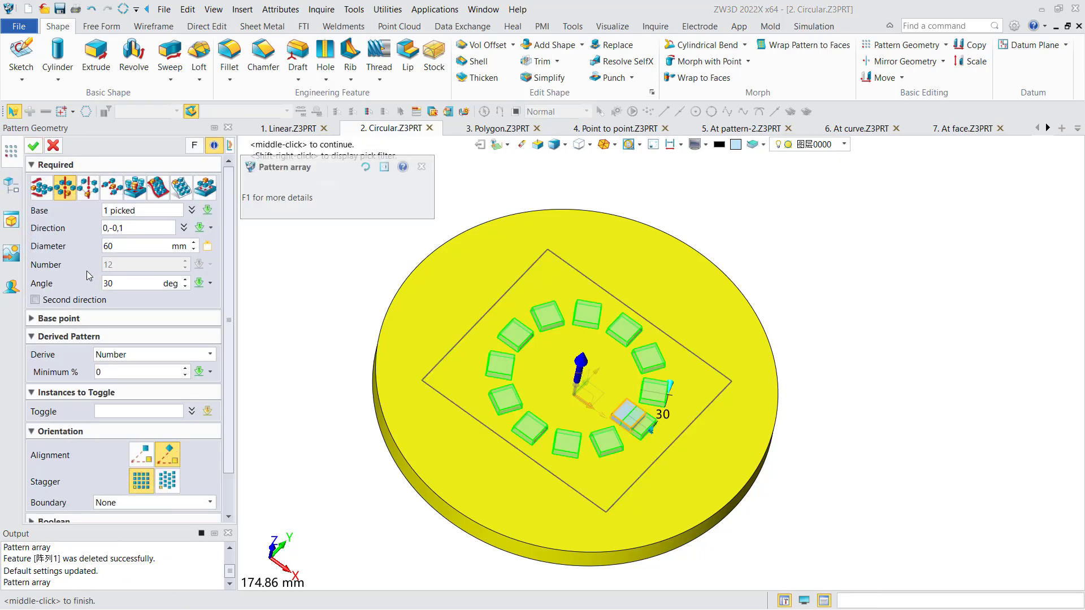
pyautogui.click(83, 304)
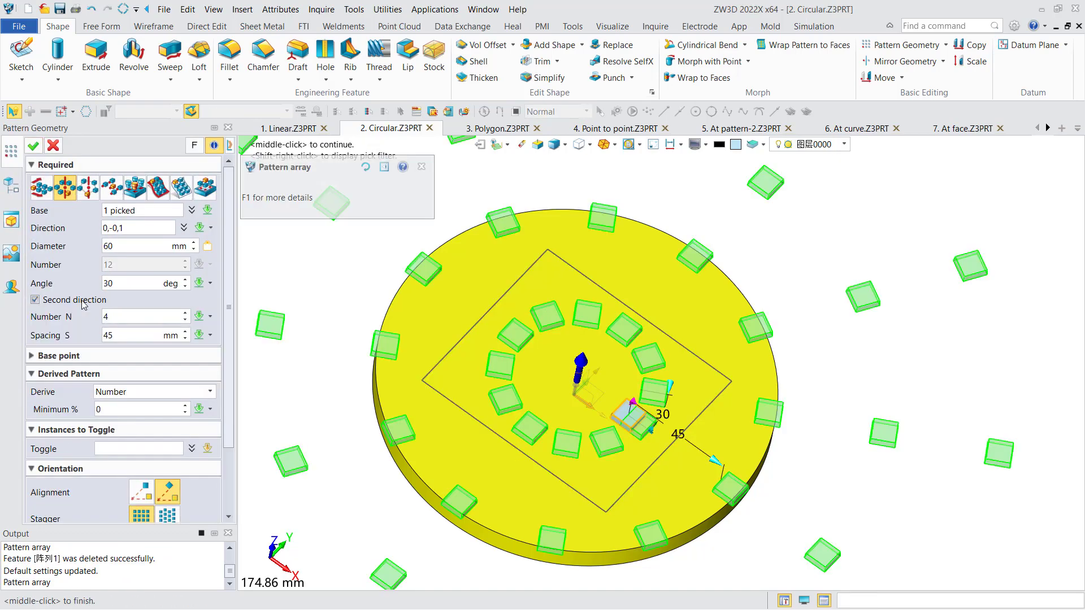
pyautogui.scroll(-3, 587, 334)
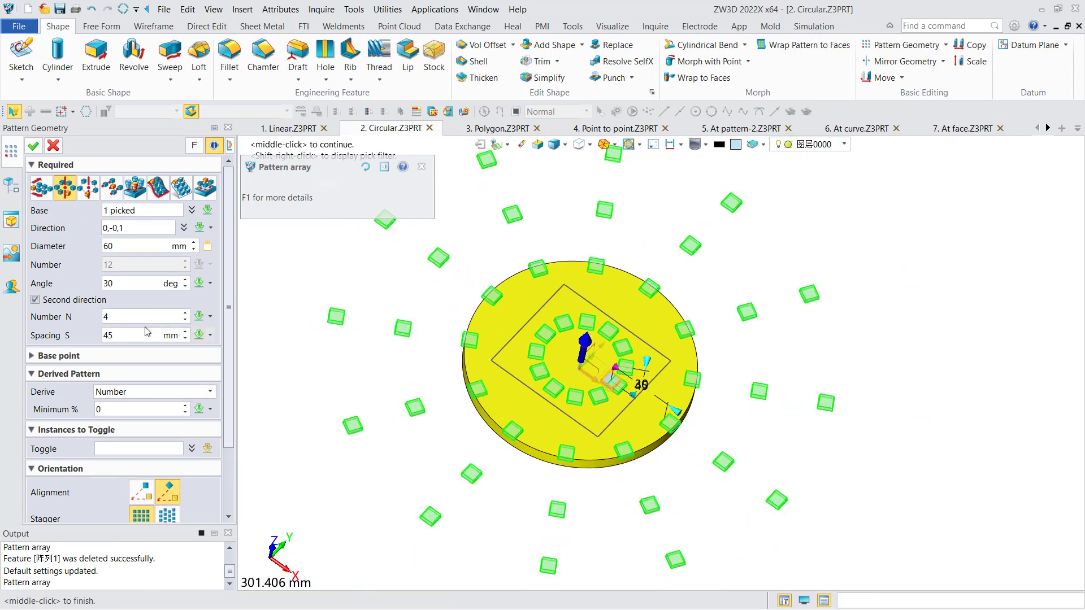
pyautogui.click(145, 317)
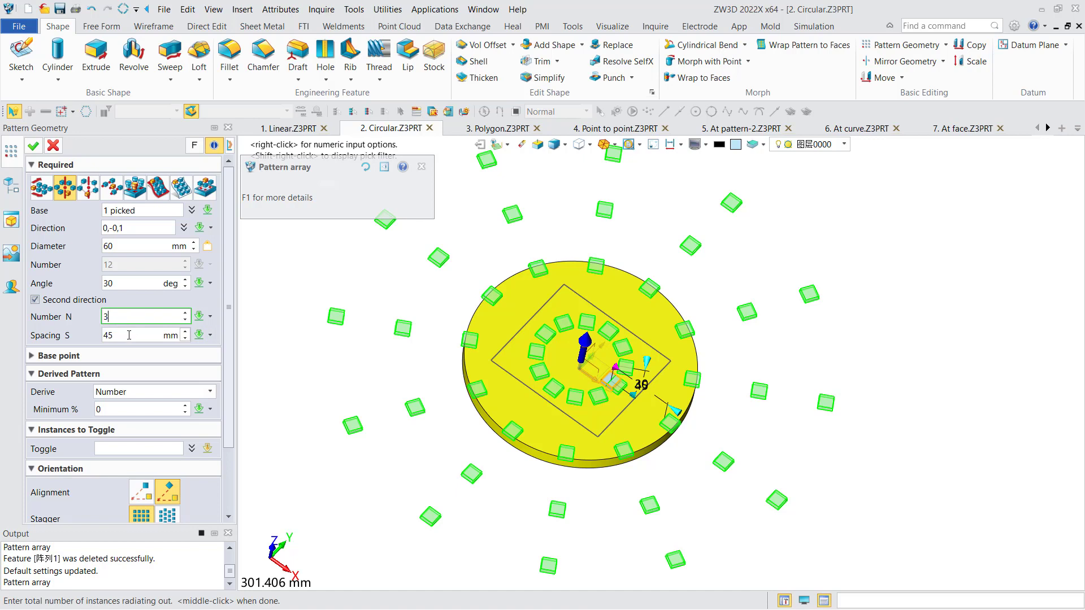
pyautogui.write('3')
pyautogui.press('Tab')
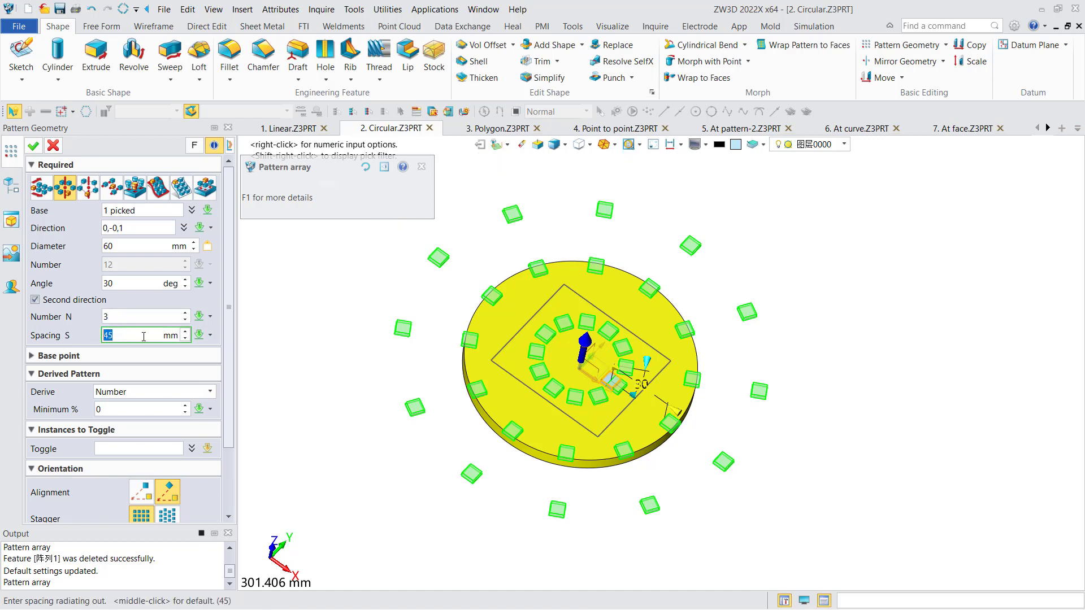
pyautogui.write('15')
pyautogui.press('Return')
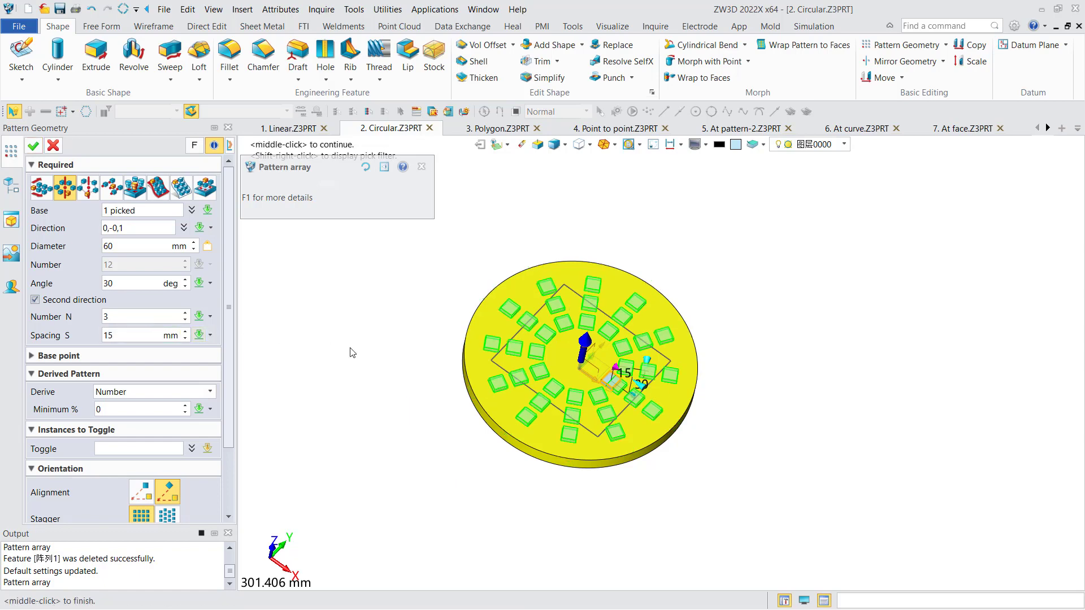
# Limit the circular pattern with a Curve boundary, using the rectangular sketch on the disc.
pyautogui.moveTo(351, 354); pyautogui.dragTo(356, 365, button='right')
pyautogui.moveTo(357, 365); pyautogui.dragTo(308, 345, button='middle')
pyautogui.moveTo(308, 344); pyautogui.dragTo(315, 340, button='right')
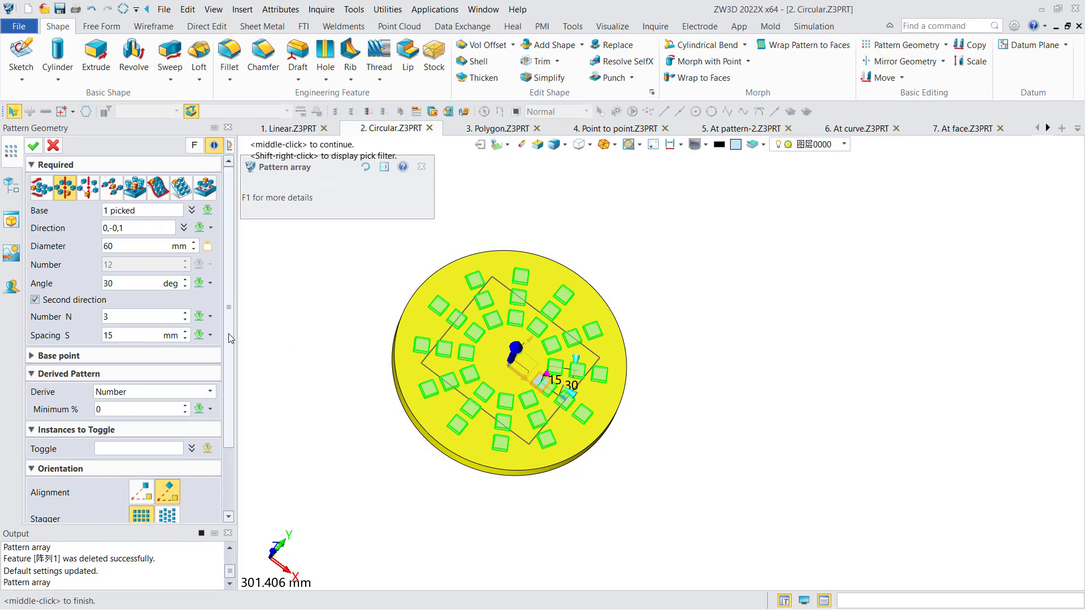
pyautogui.scroll(-3, 229, 447)
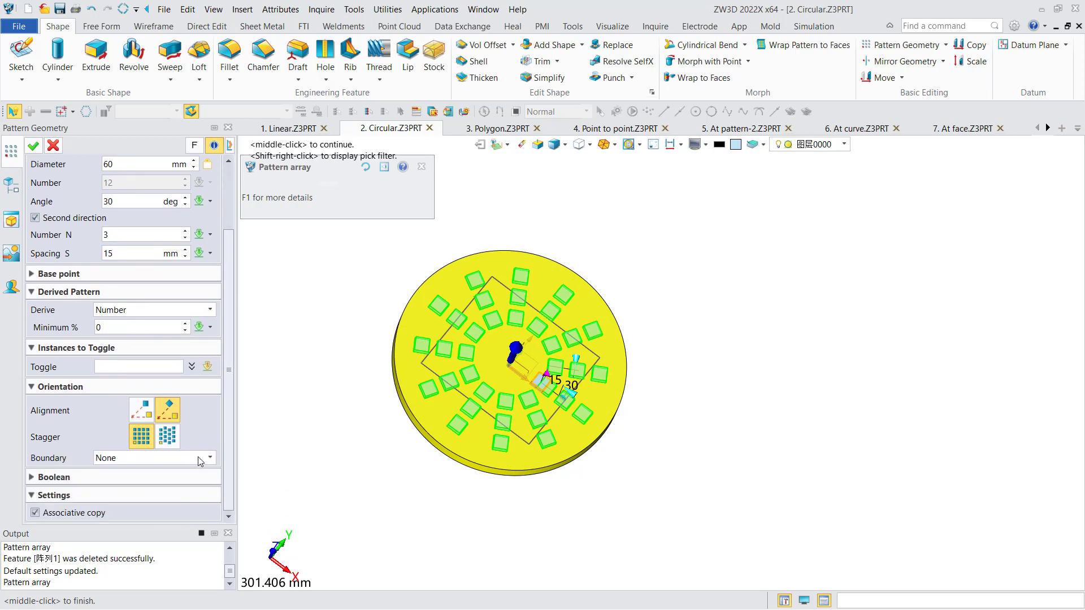
pyautogui.scroll(3, 452, 334)
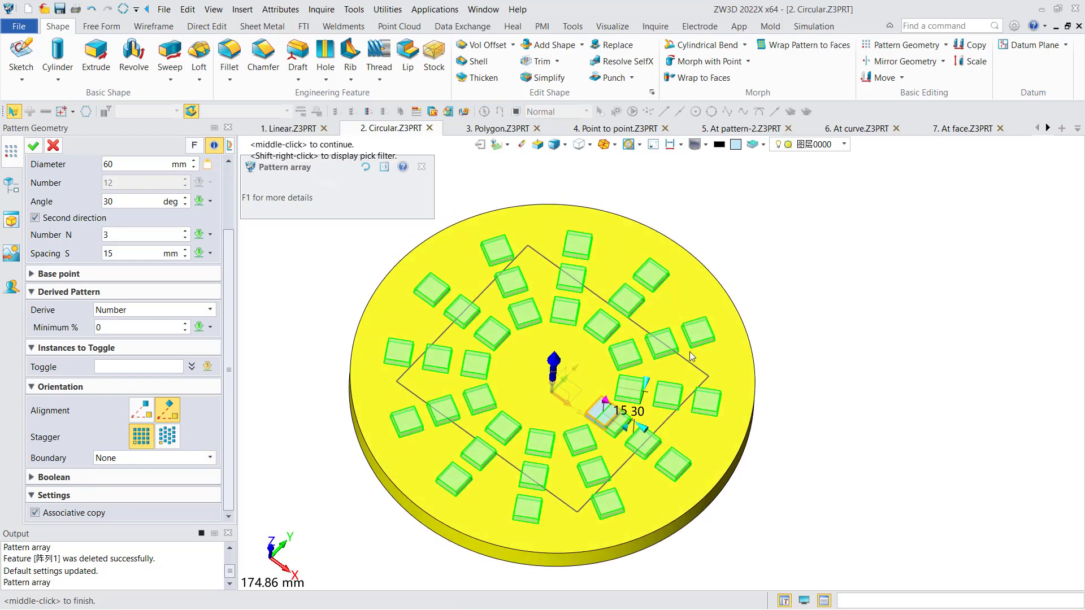
pyautogui.click(138, 458)
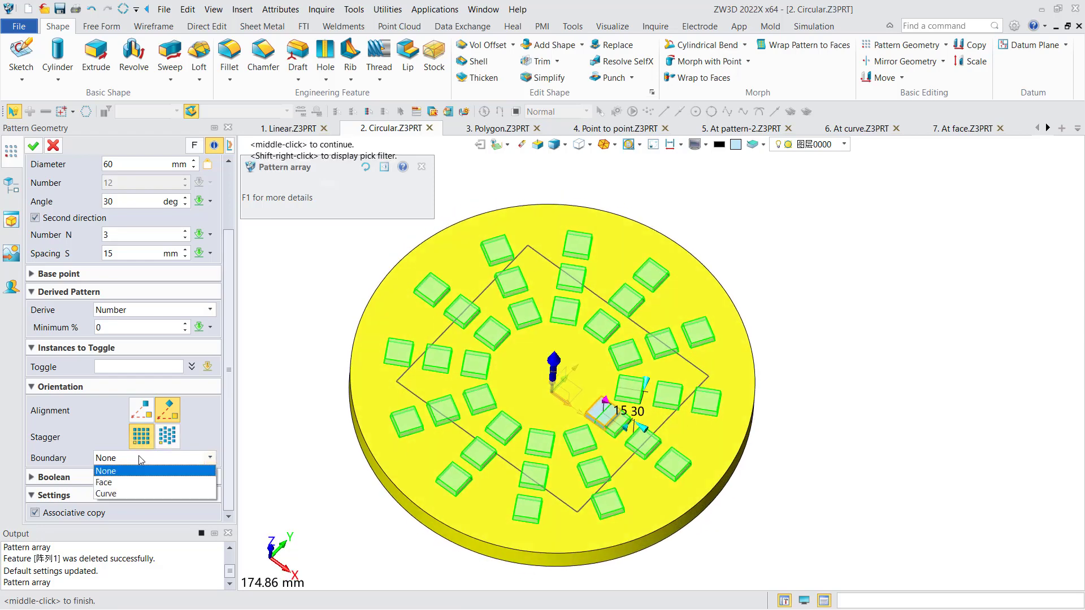
pyautogui.click(136, 494)
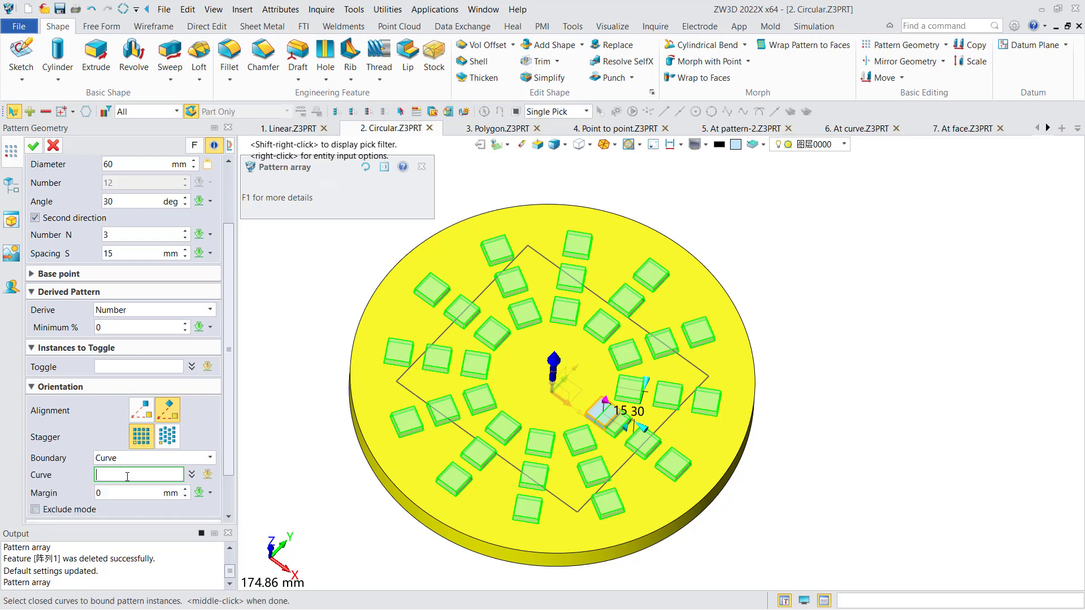
pyautogui.click(409, 374)
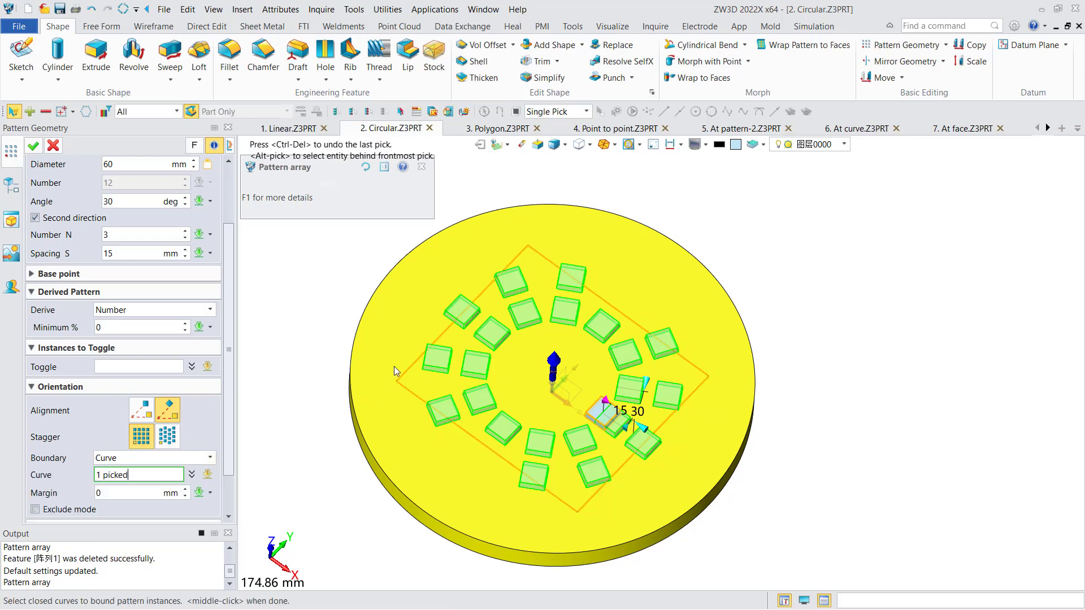
pyautogui.moveTo(394, 366); pyautogui.dragTo(408, 357, button='right')
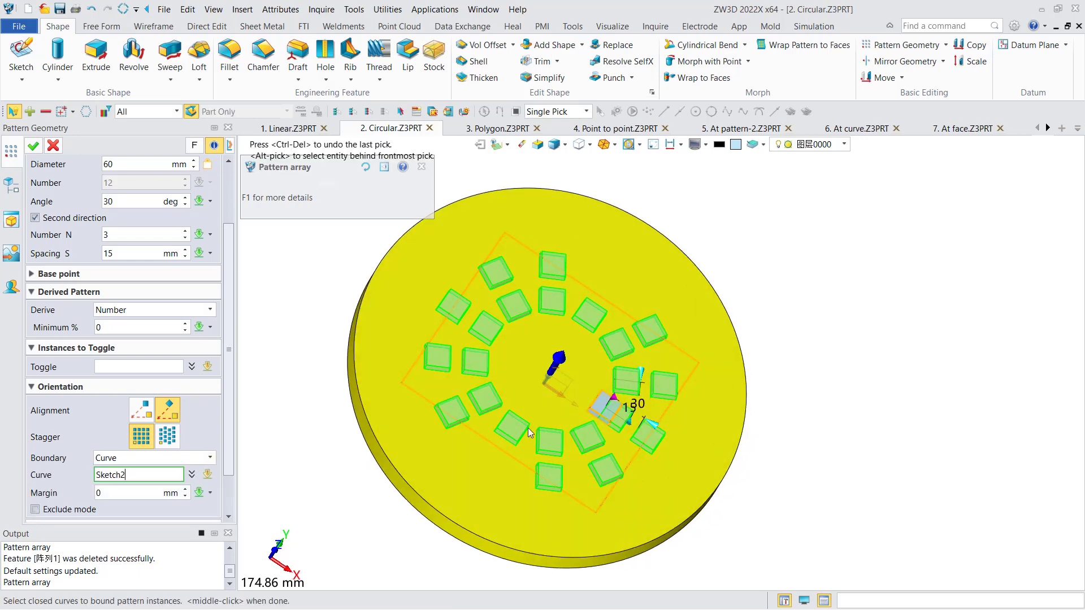
pyautogui.moveTo(527, 430); pyautogui.dragTo(512, 426, button='right')
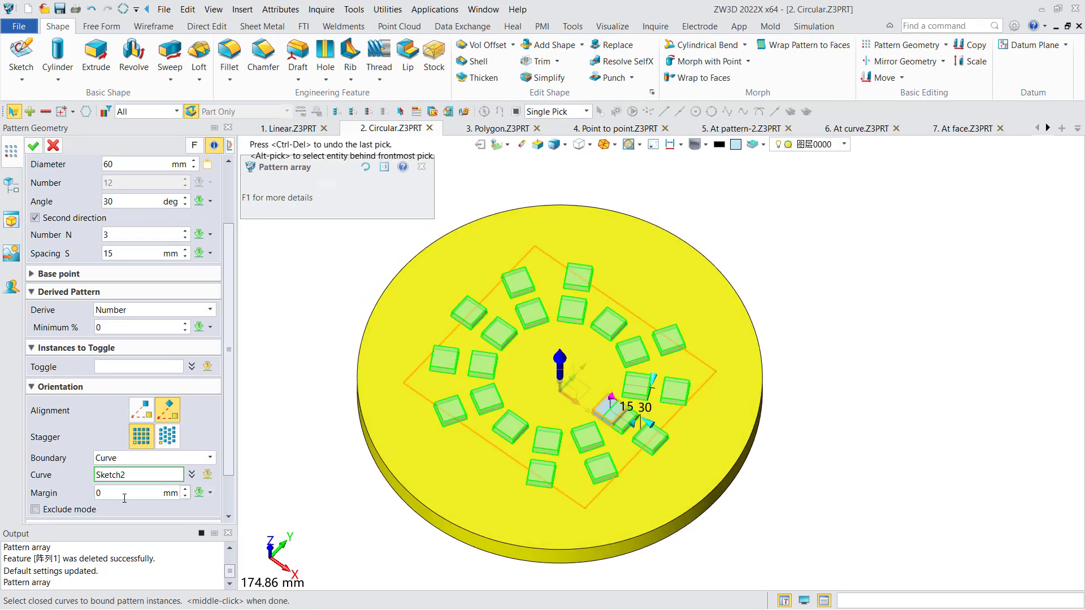
# Try Exclude mode for the boundary curve, switch it off again and apply the circular pattern.
pyautogui.click(75, 510)
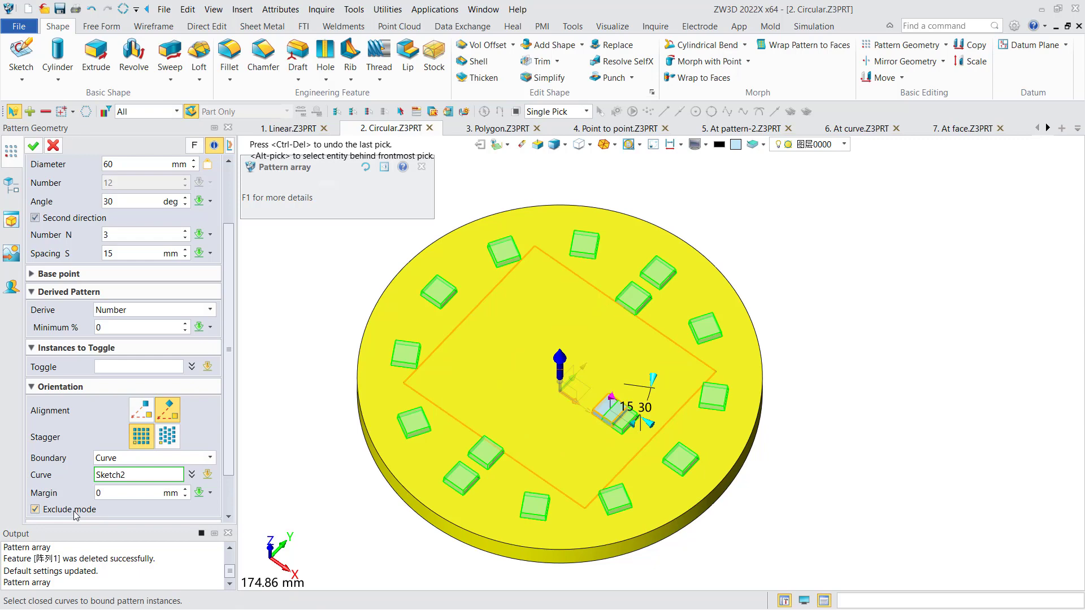
pyautogui.click(75, 510)
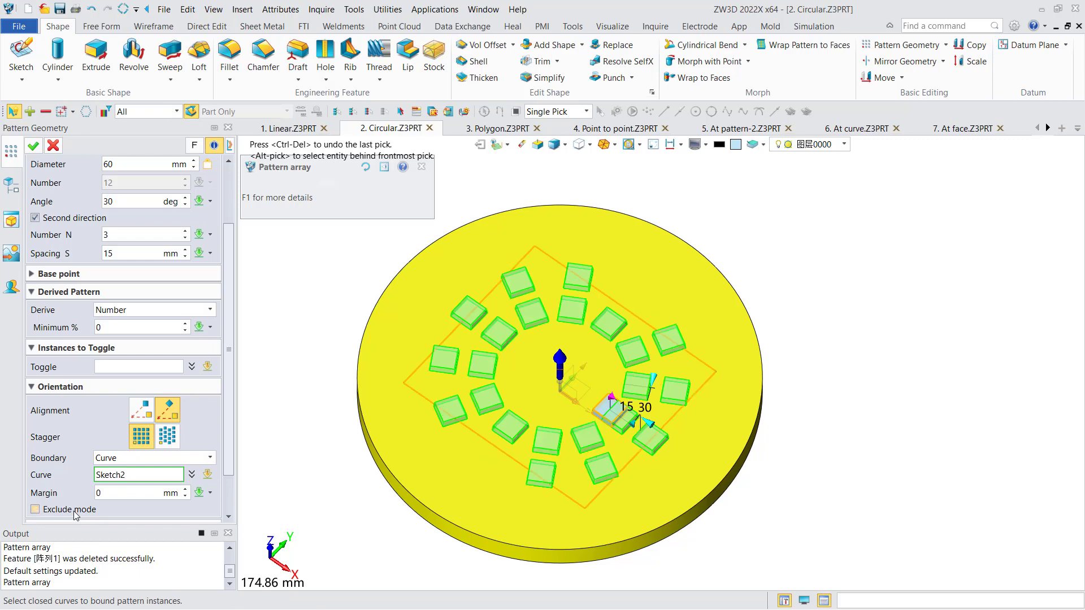
pyautogui.moveTo(293, 444)
pyautogui.mouseDown(button='middle')
pyautogui.moveTo(315, 440)
pyautogui.moveTo(292, 444)
pyautogui.mouseUp(button='middle')
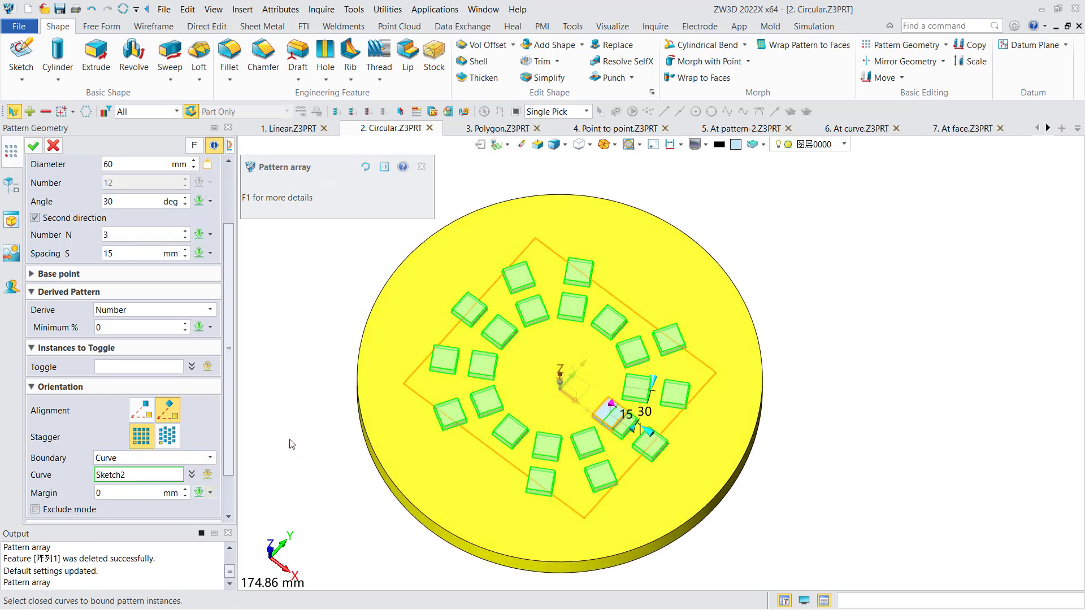
pyautogui.click(32, 145)
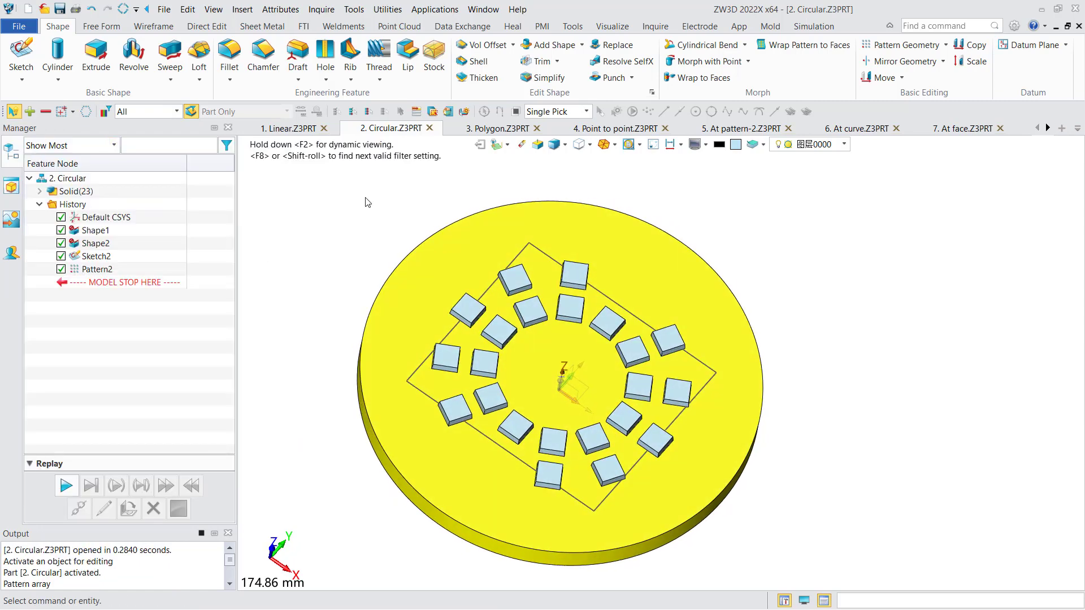
# Switch to the 3. Polygon part, review the definition of its polygon pattern and close it without changes.
pyautogui.click(468, 130)
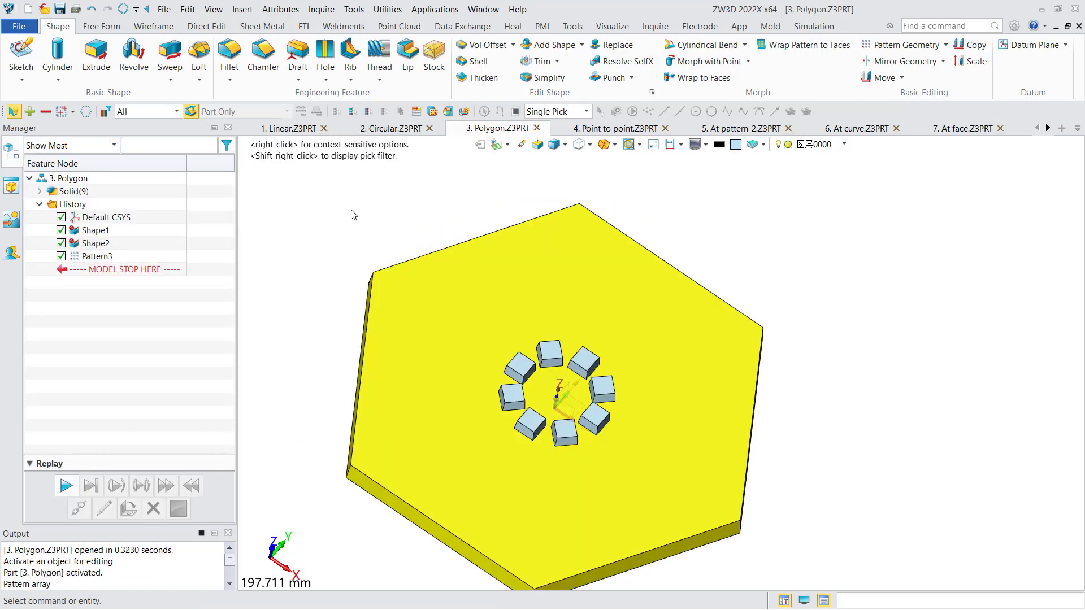
pyautogui.doubleClick(96, 256)
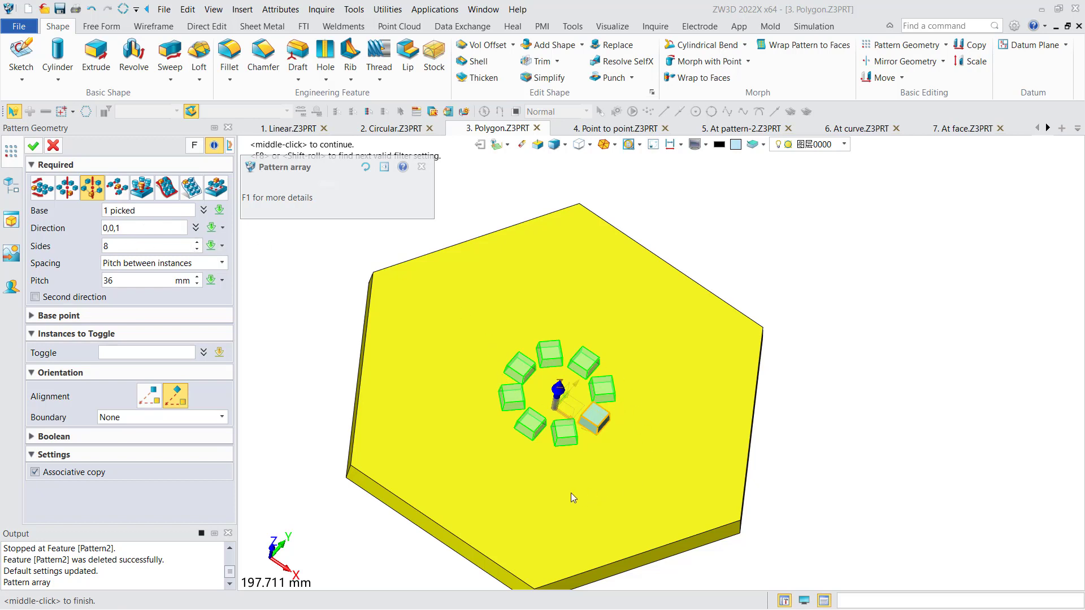
pyautogui.click(33, 146)
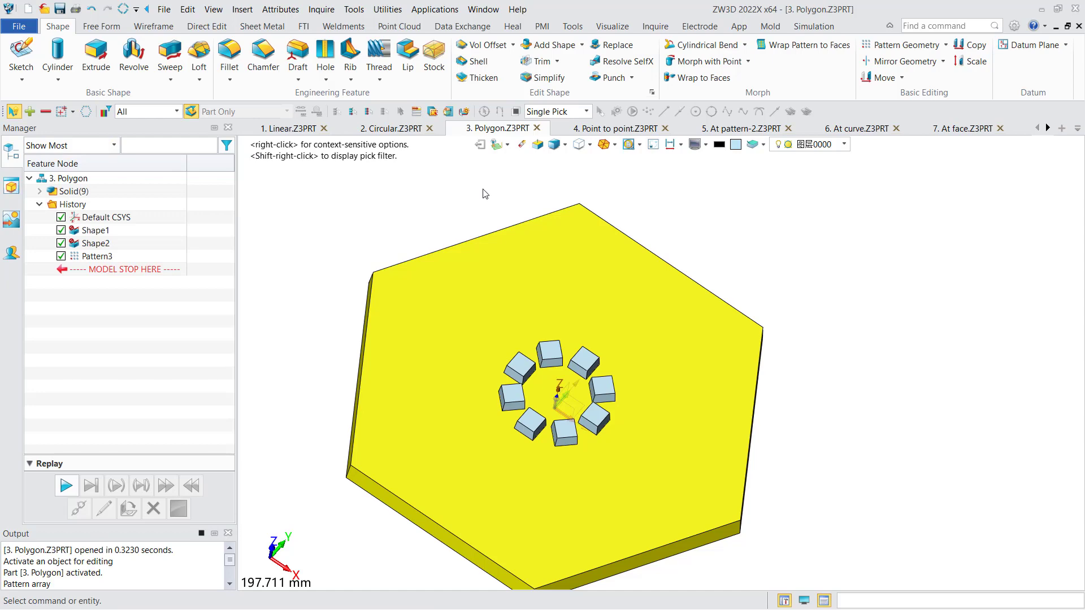
# In the 4. Point to point part, start a point-to-point geometry pattern with the small block as base.
pyautogui.click(615, 132)
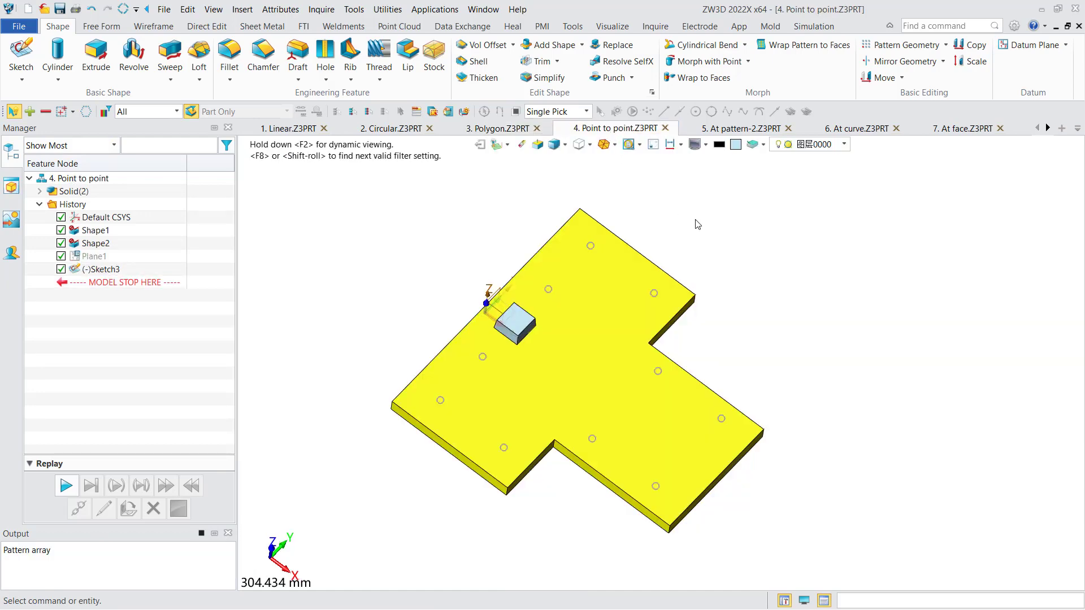
pyautogui.click(896, 44)
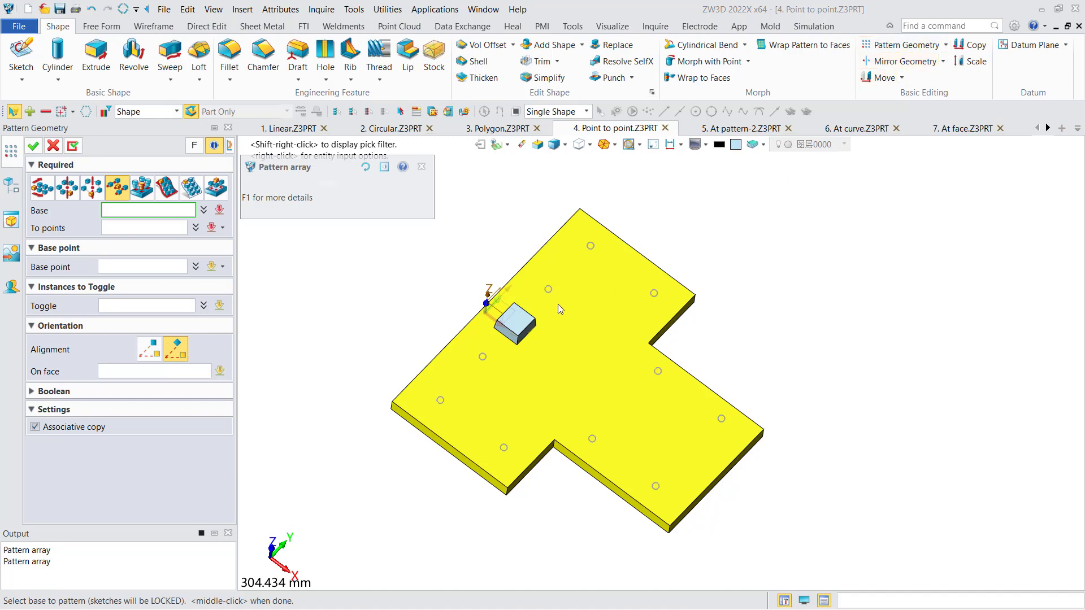
pyautogui.click(524, 330)
pyautogui.click(525, 331)
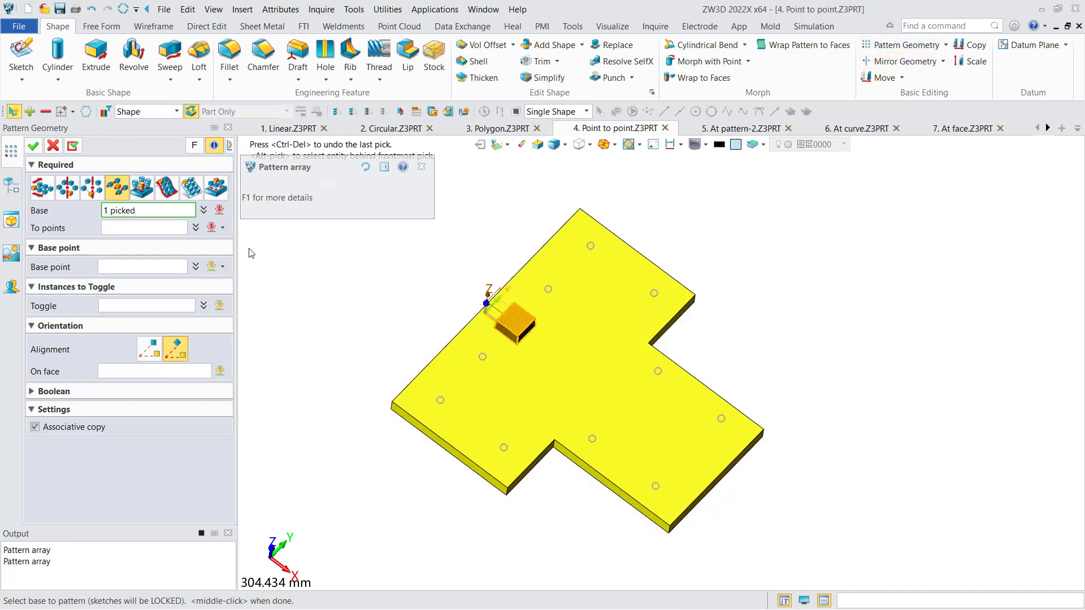
# Use the sketch points of Sketch3 as the target points and apply the point-to-point pattern.
pyautogui.click(149, 228)
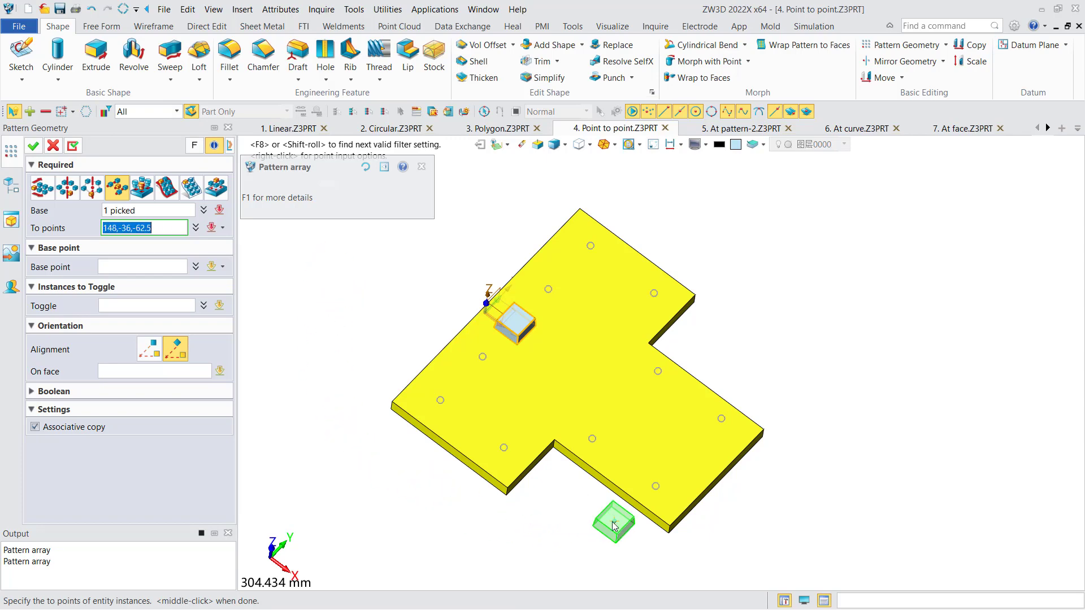
pyautogui.rightClick(317, 283)
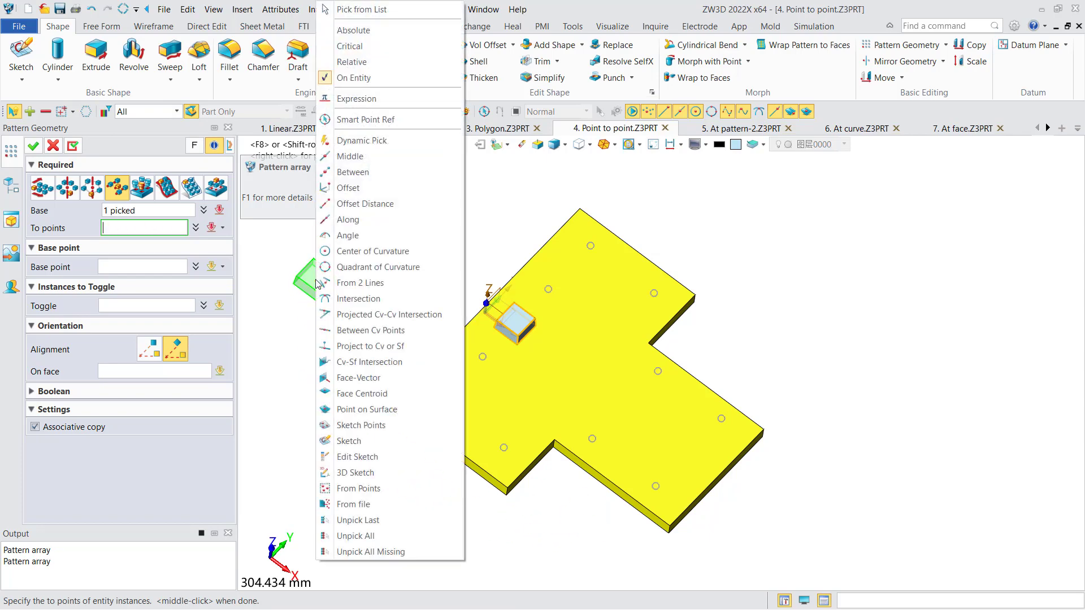
pyautogui.click(371, 430)
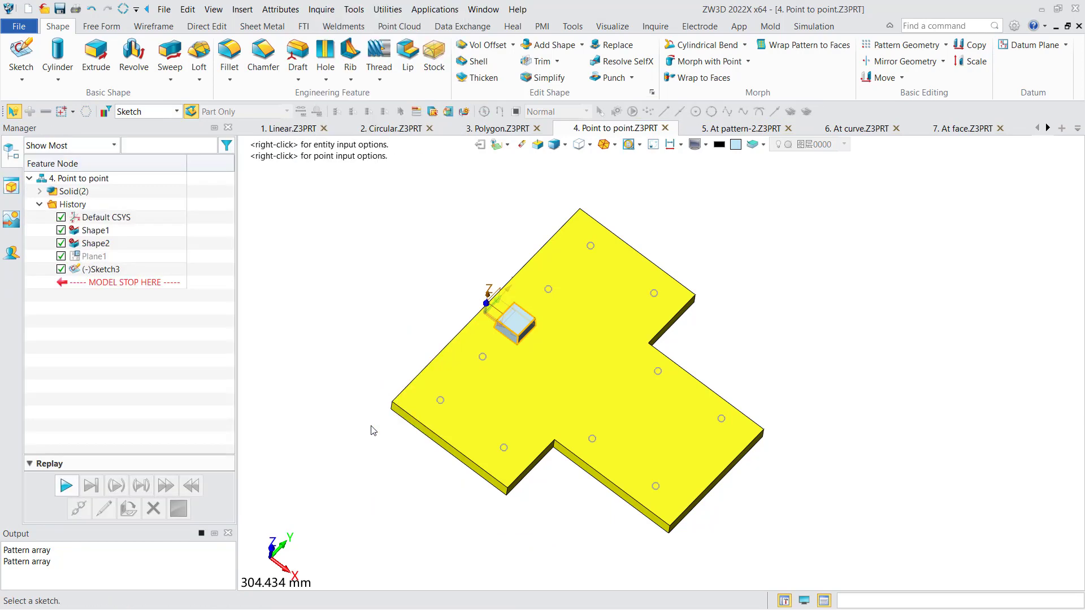
pyautogui.click(436, 404)
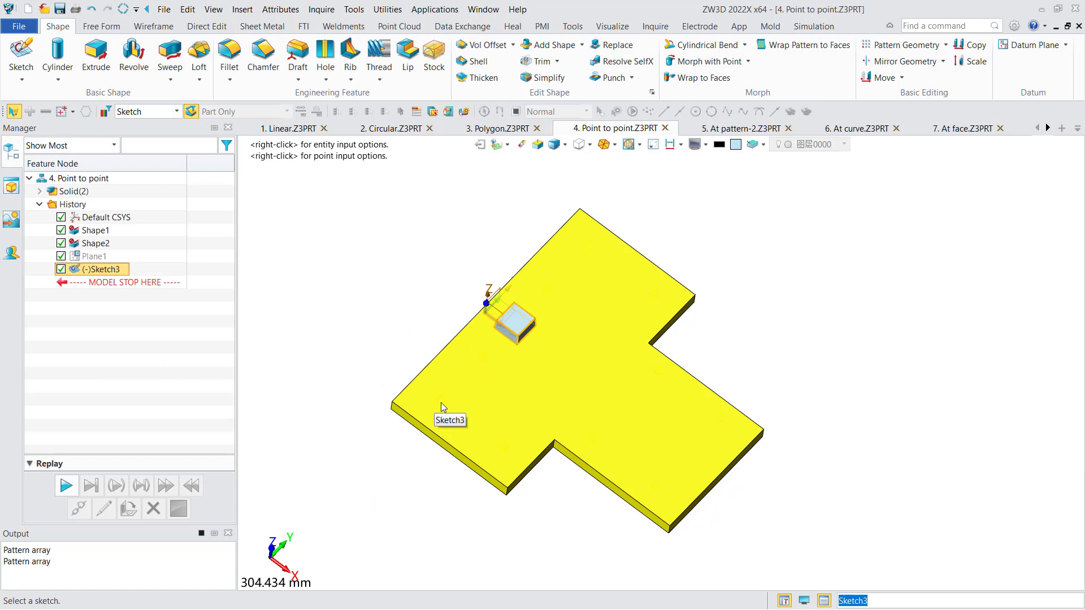
pyautogui.middleClick(441, 402)
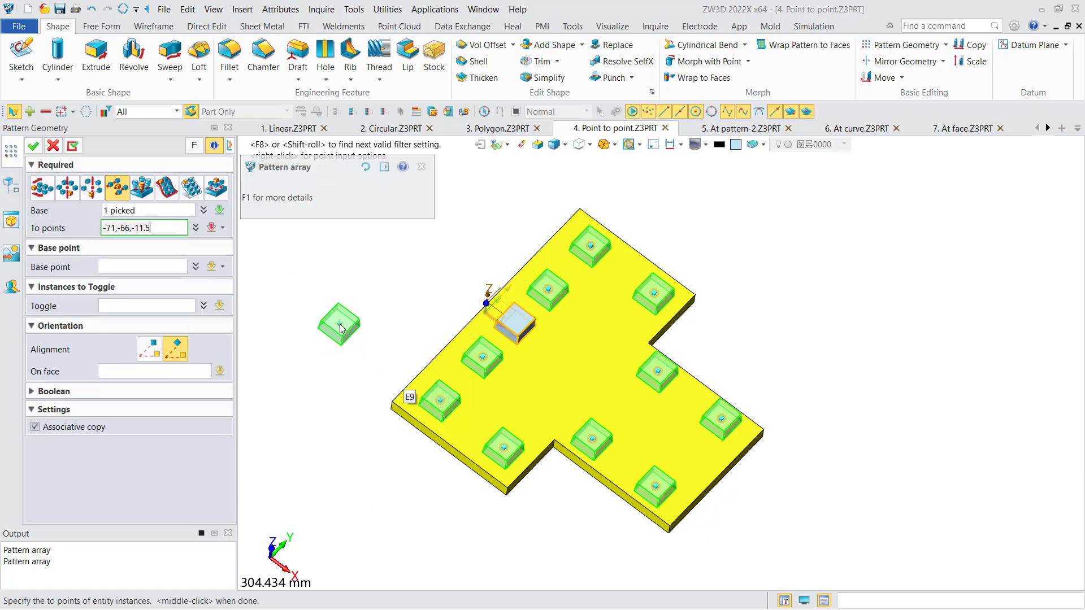
pyautogui.moveTo(349, 328)
pyautogui.mouseDown(button='right')
pyautogui.moveTo(349, 278)
pyautogui.moveTo(351, 328)
pyautogui.mouseUp(button='right')
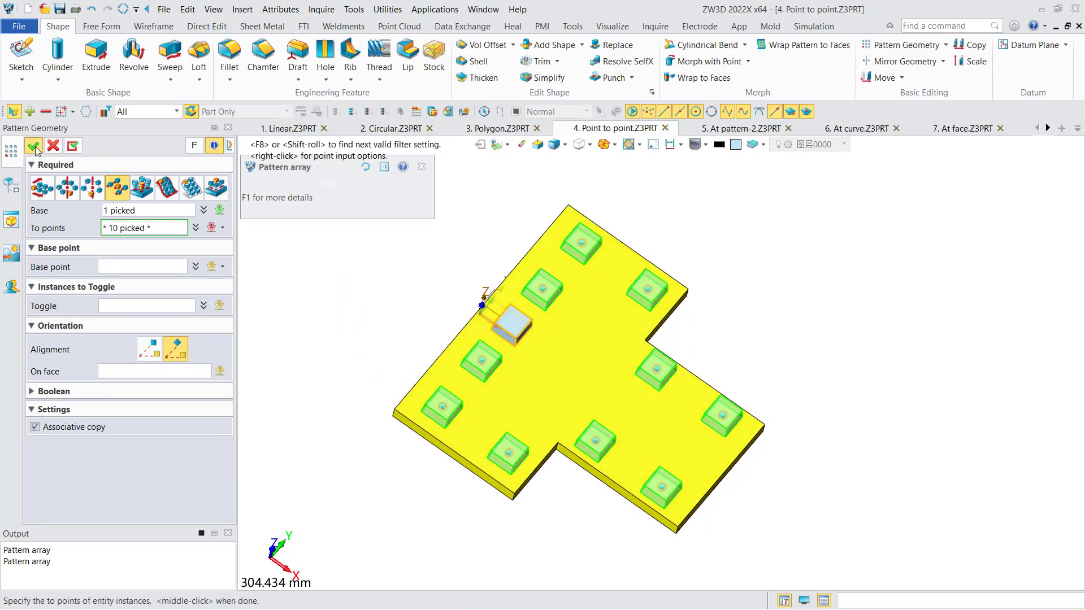
pyautogui.middleClick(362, 296)
pyautogui.moveTo(361, 296)
pyautogui.mouseDown(button='right')
pyautogui.moveTo(380, 297)
pyautogui.moveTo(359, 294)
pyautogui.mouseUp(button='right')
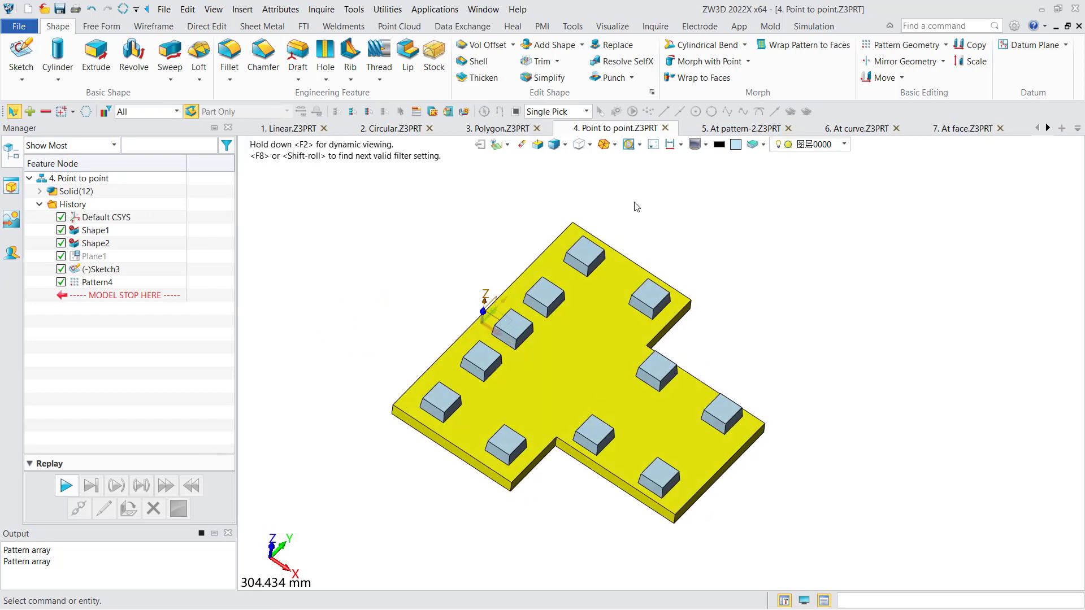
# In the 5. At pattern-2 part, pattern the hex nut at the existing bolt pattern Pattern2 and apply it.
pyautogui.click(721, 131)
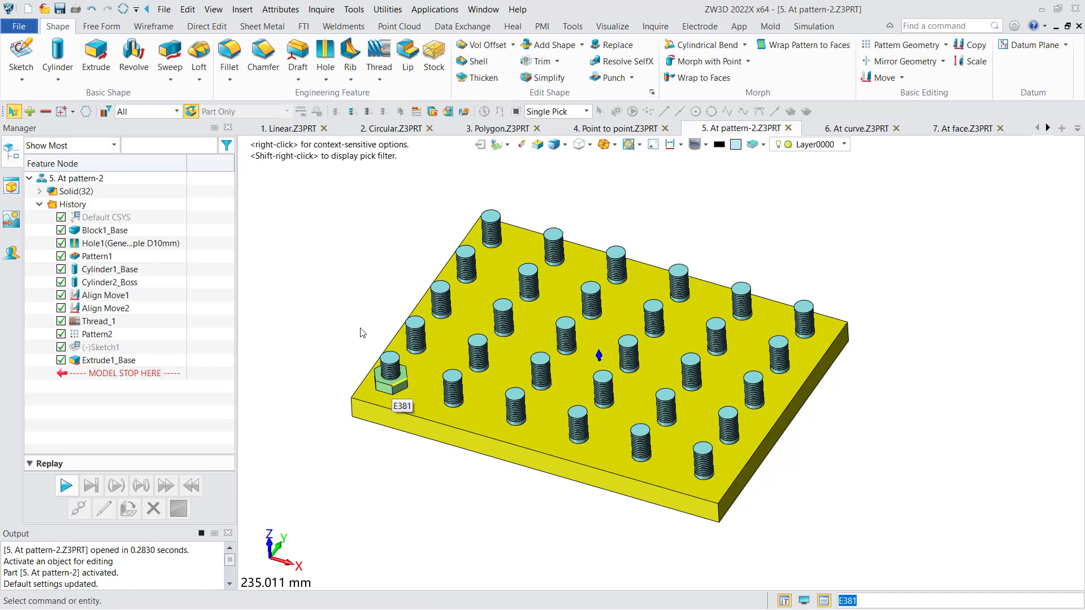
pyautogui.click(906, 47)
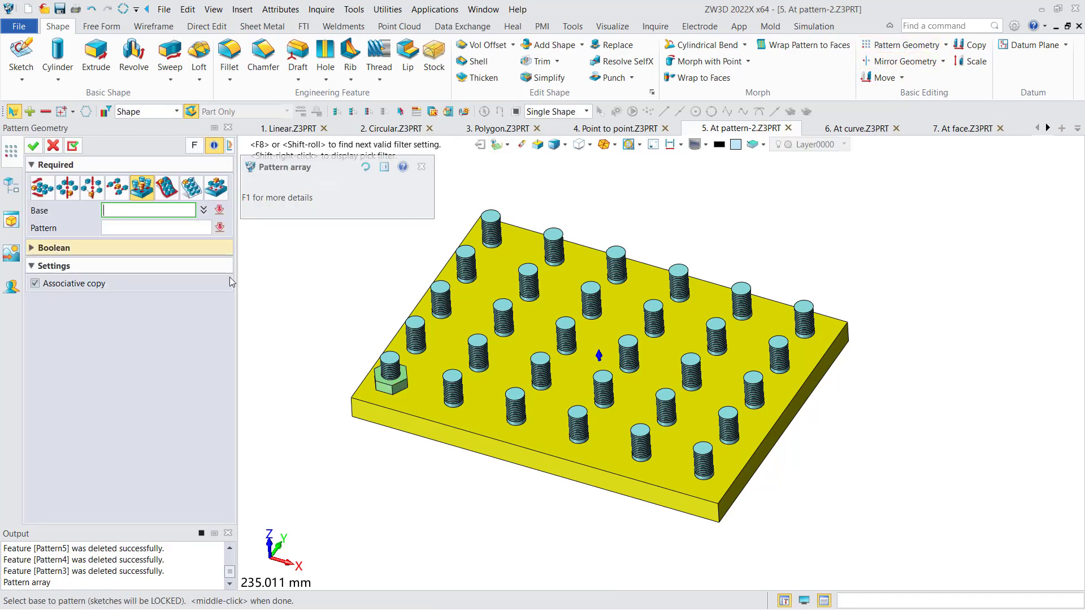
pyautogui.click(386, 384)
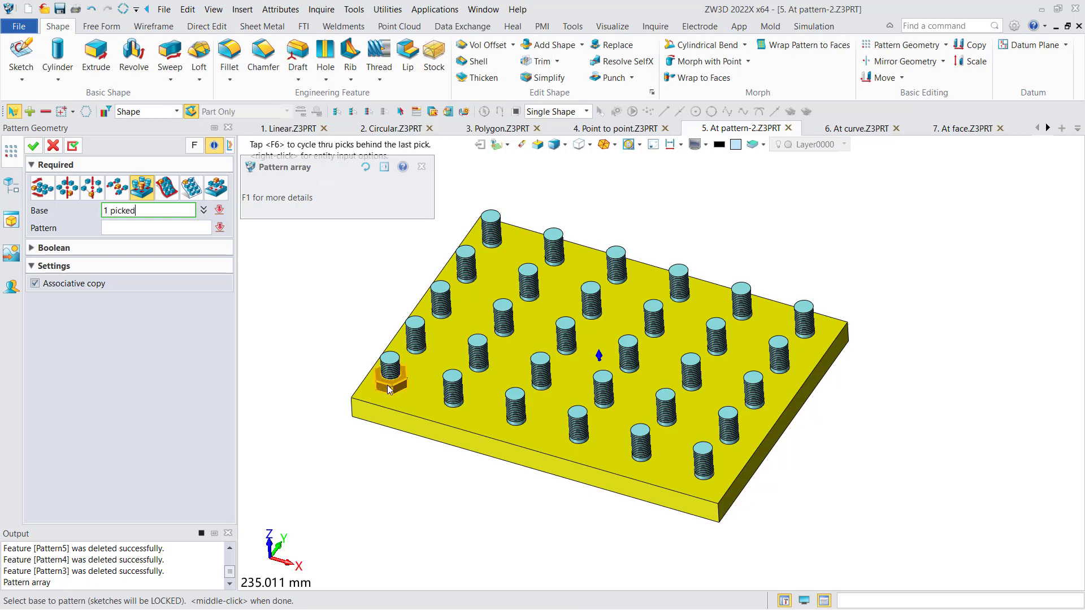
pyautogui.click(178, 227)
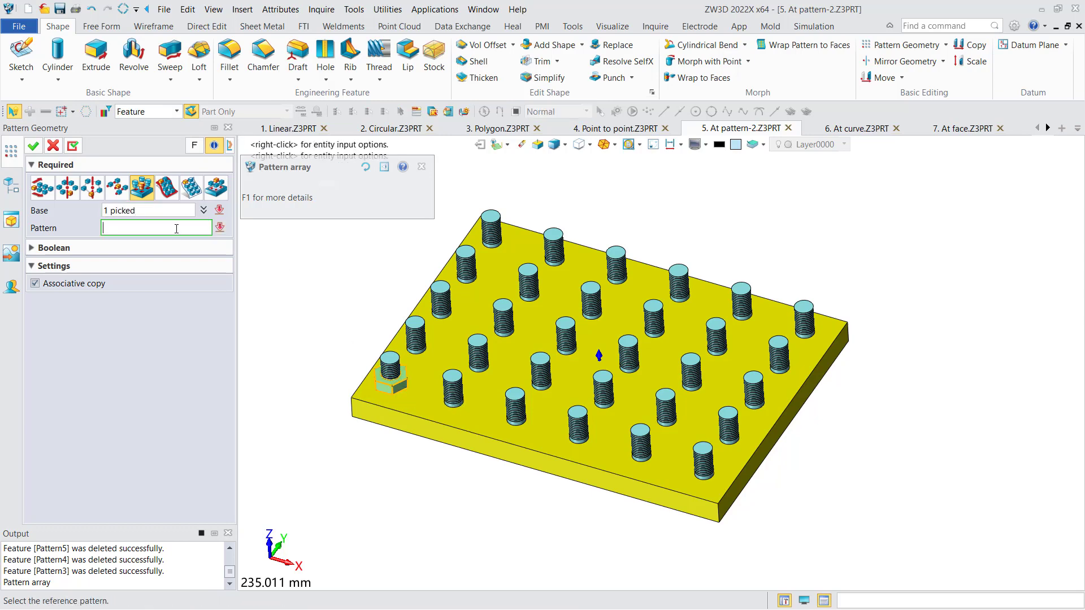
pyautogui.click(424, 332)
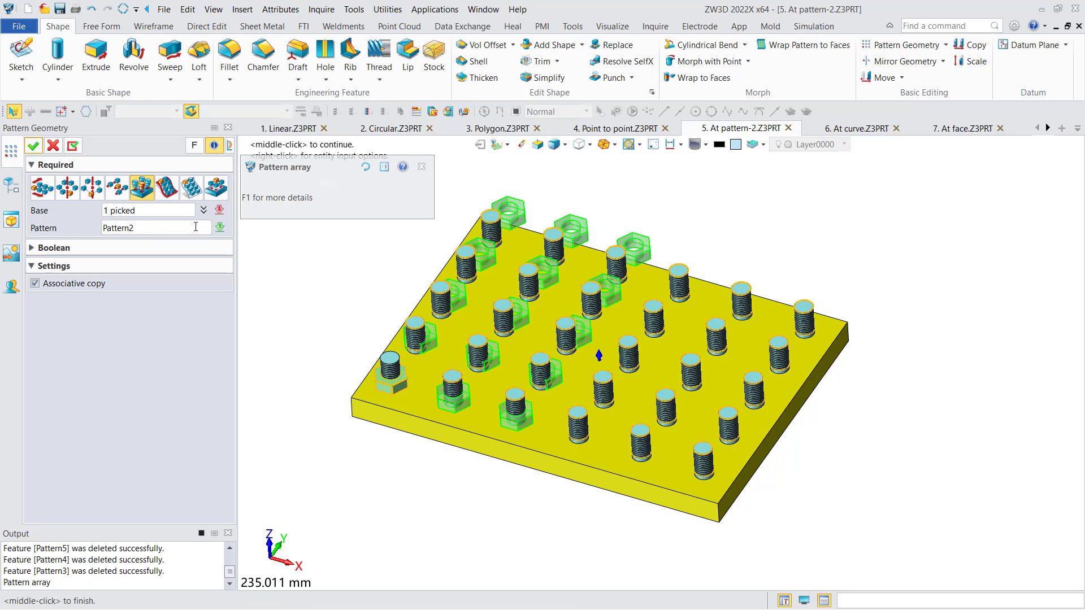
pyautogui.click(32, 146)
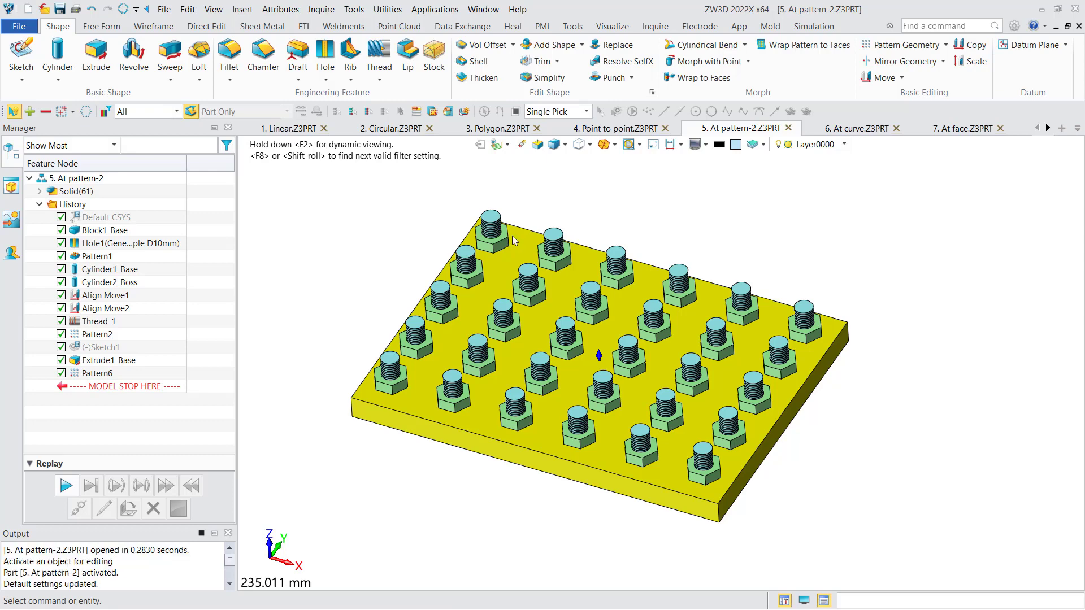
# In the 6. At curve part, start an at-curve geometry pattern with the small block as base.
pyautogui.click(873, 131)
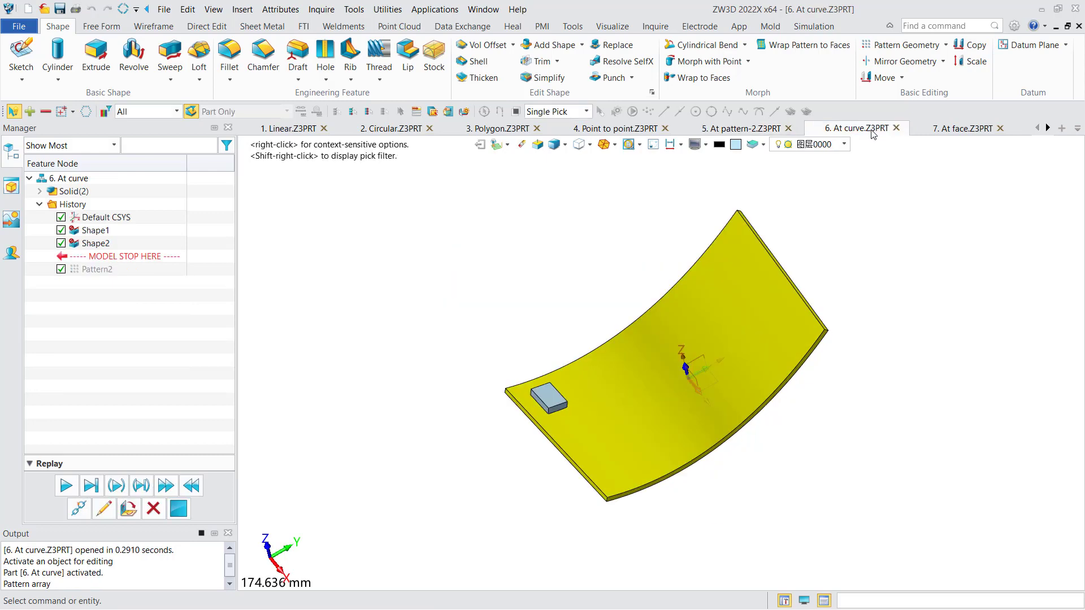
pyautogui.click(900, 46)
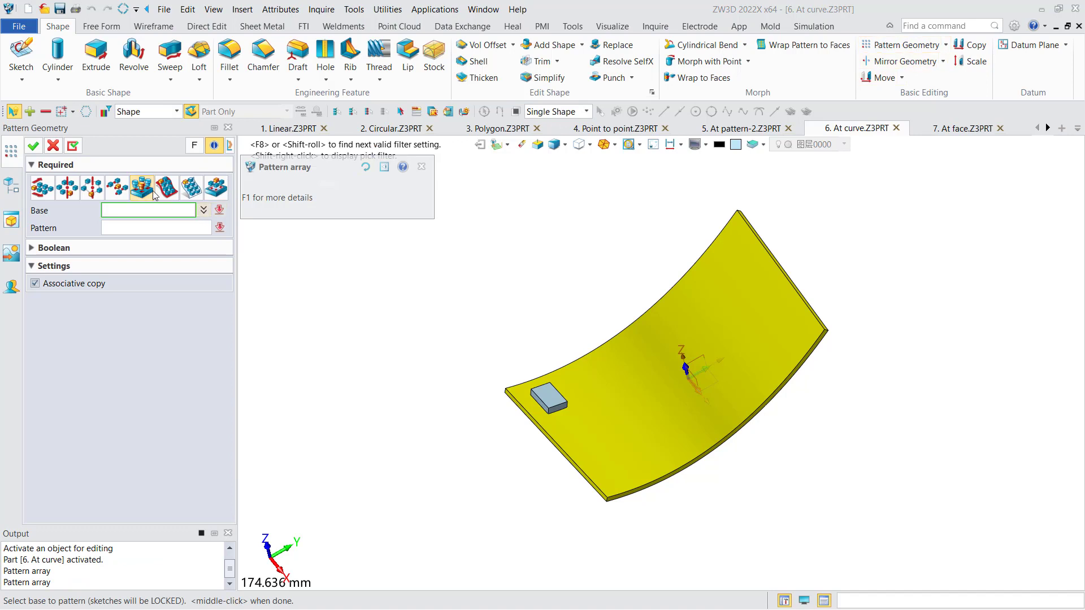
pyautogui.click(162, 191)
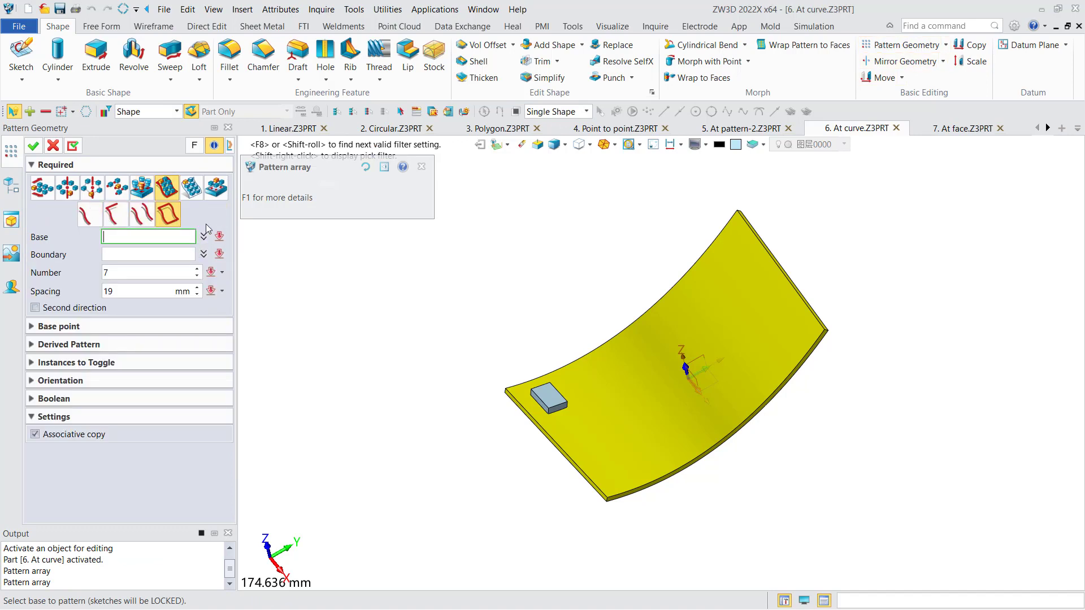
pyautogui.click(557, 406)
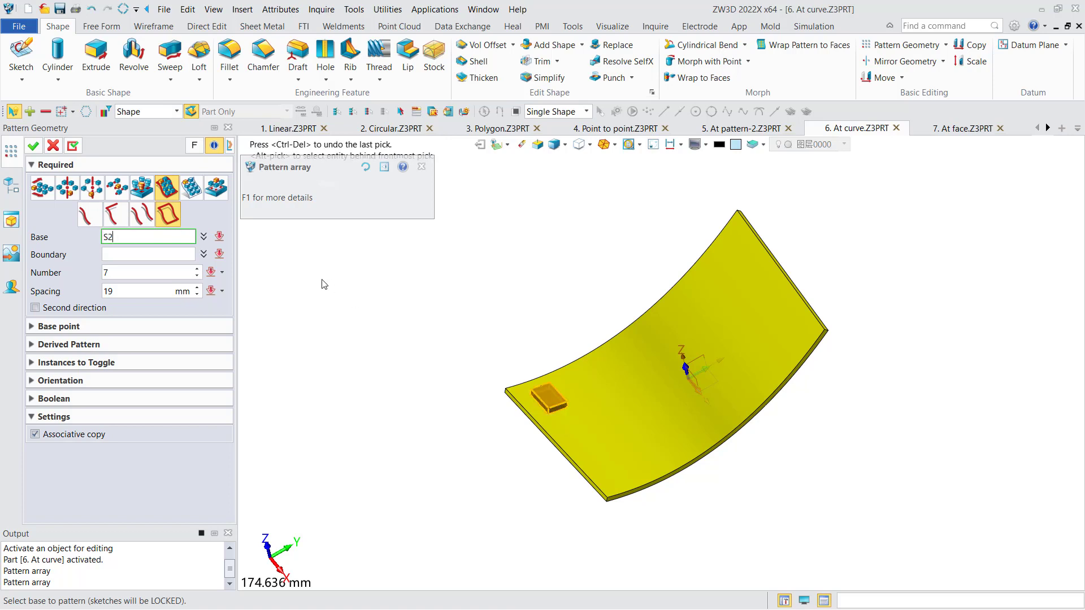
# Switch to the two-curve boundary option and use the plate's upper curved edge and the adjoining straight edge beside the block as boundary.
pyautogui.click(146, 256)
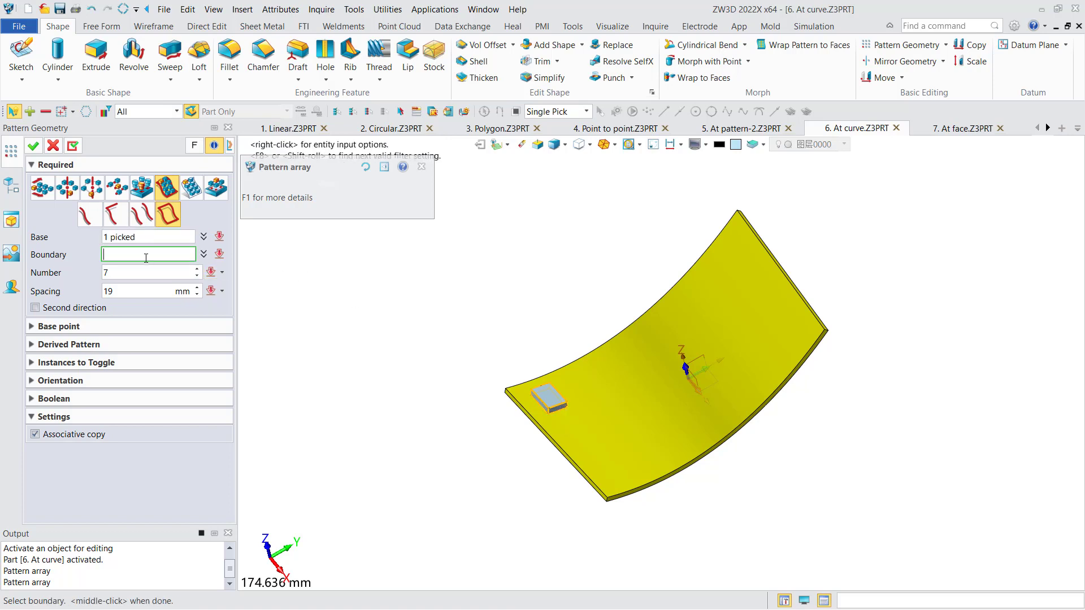
pyautogui.click(112, 221)
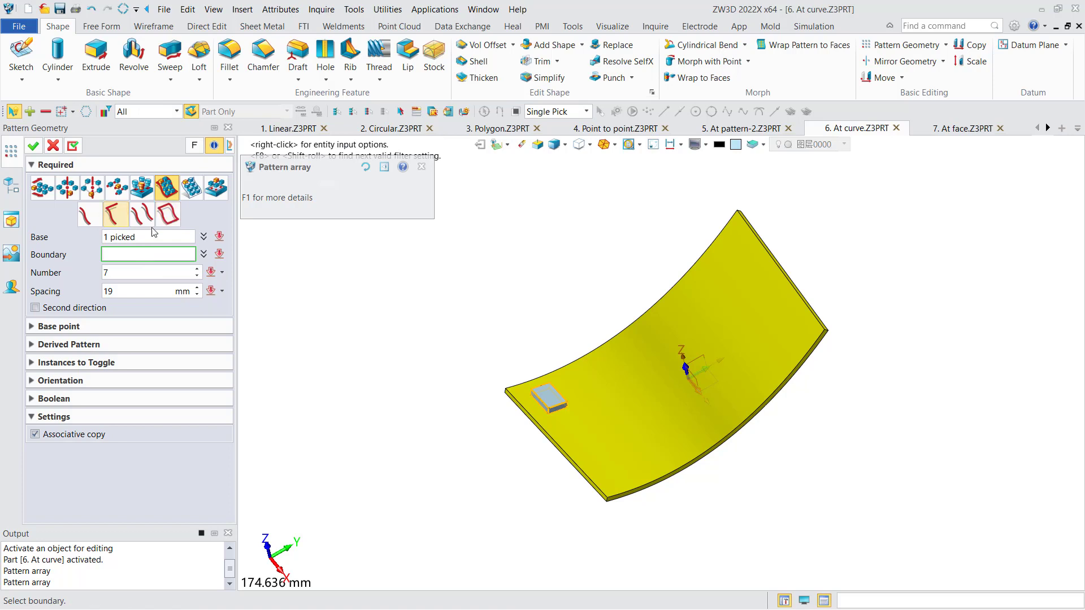
pyautogui.click(547, 370)
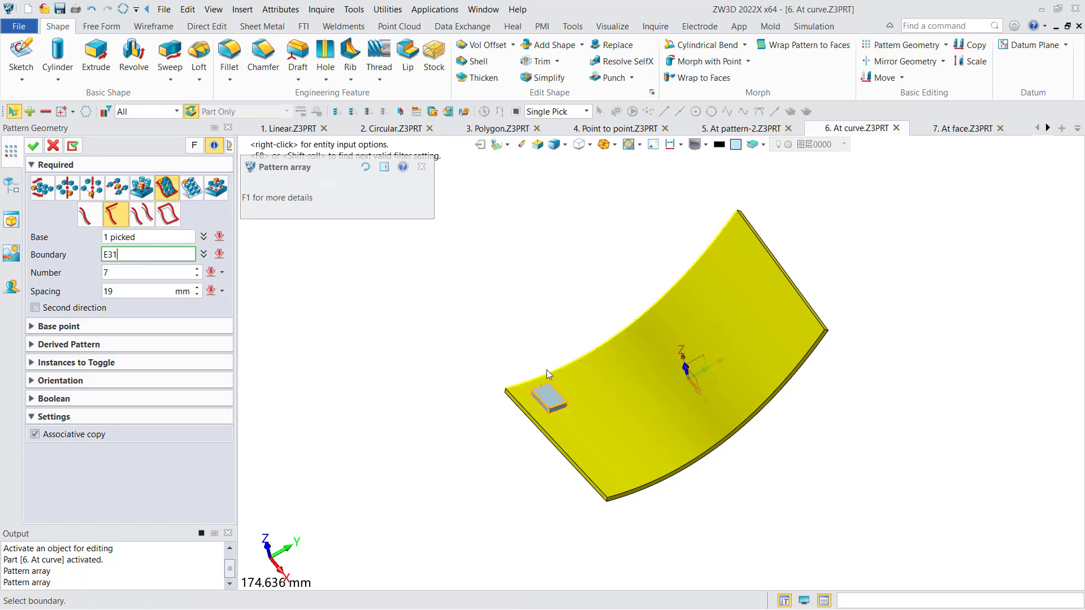
pyautogui.click(521, 414)
pyautogui.middleClick(521, 415)
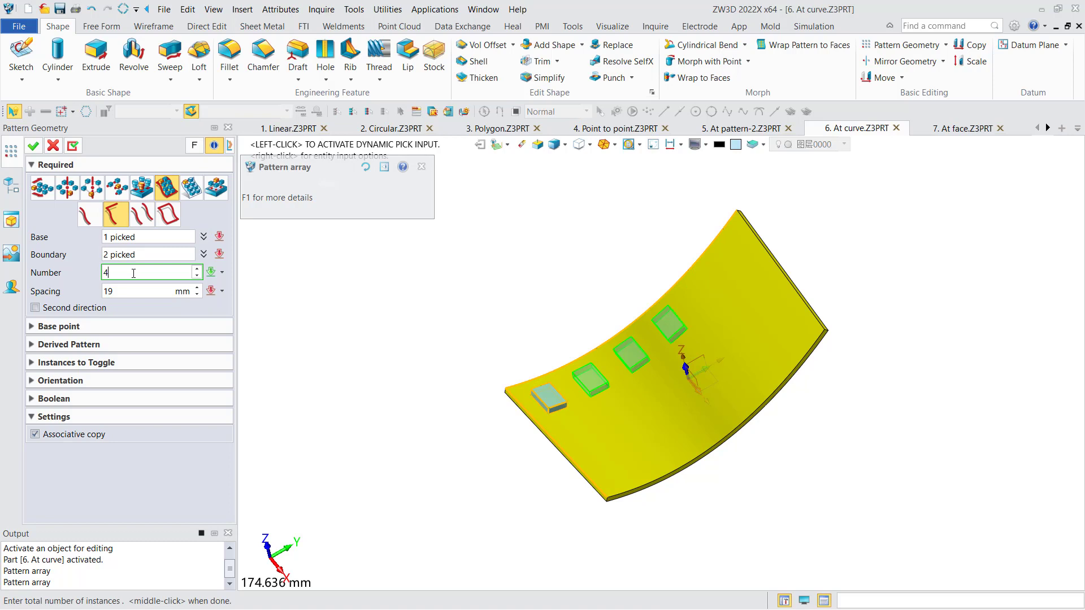
# Set the number of instances along the curved edge to 6.
pyautogui.press('BackSpace')
pyautogui.write('5')
pyautogui.press('BackSpace')
pyautogui.write('6')
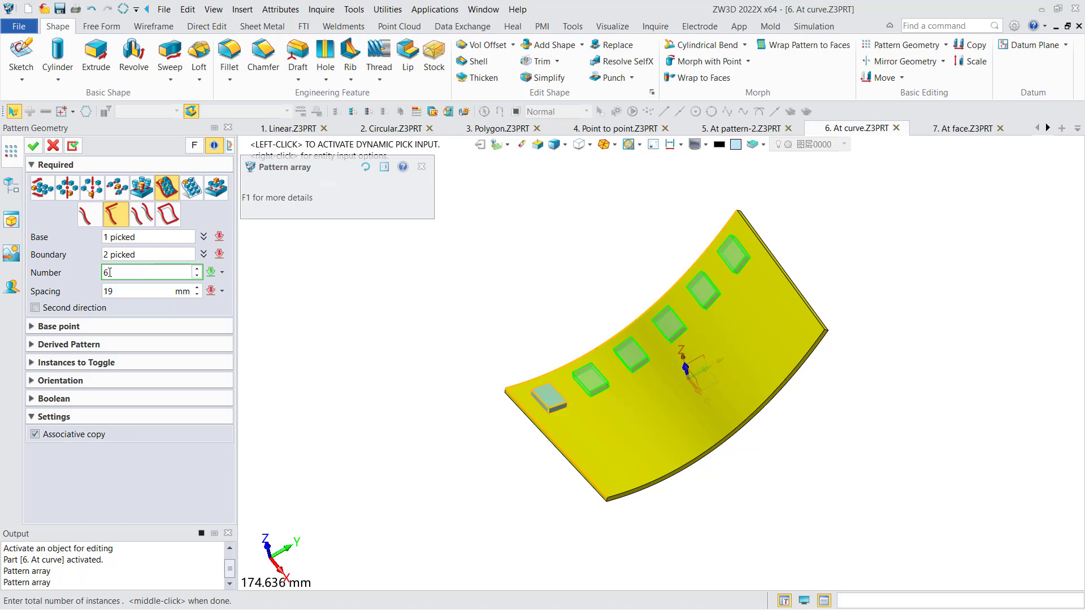
pyautogui.doubleClick(110, 272)
pyautogui.write('7')
# Add a second direction with 3 instances at 20 mm spacing and apply the at-curve pattern.
pyautogui.click(75, 308)
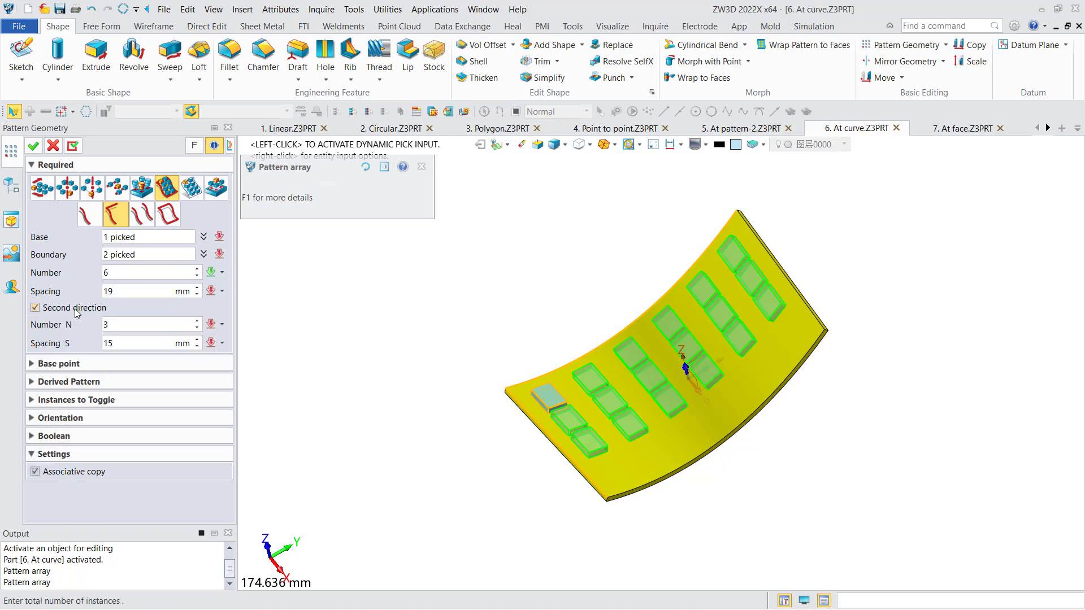
pyautogui.click(115, 325)
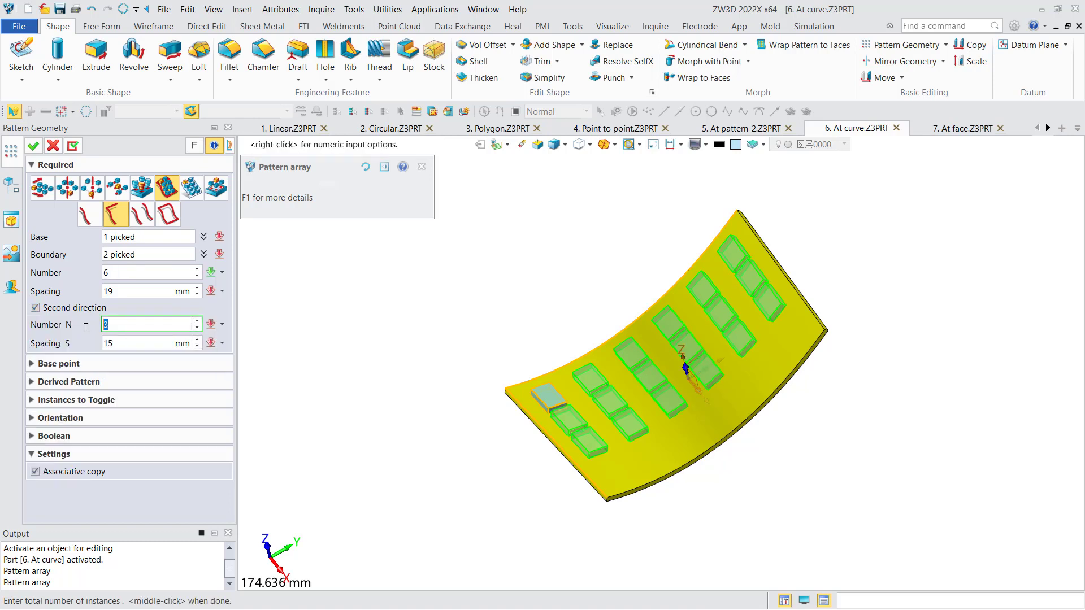
pyautogui.click(124, 343)
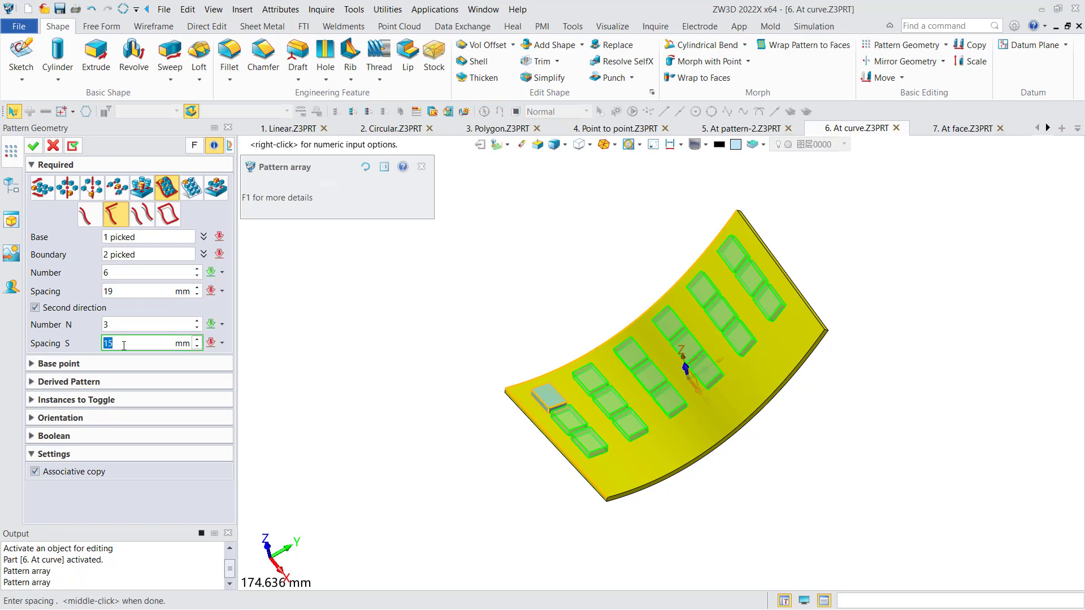
pyautogui.write('20')
pyautogui.press('Return')
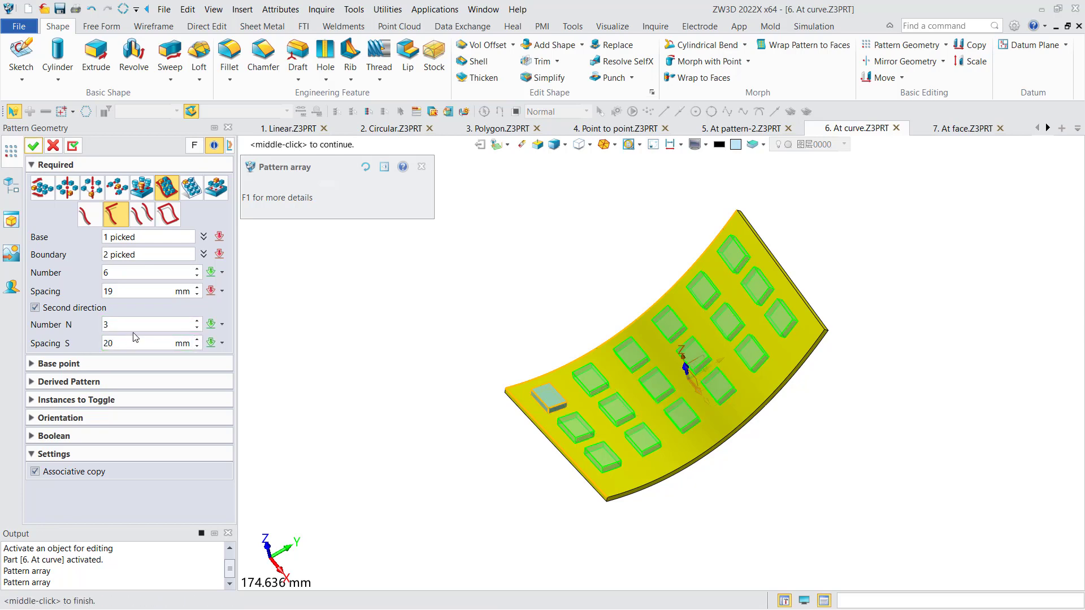
pyautogui.click(33, 146)
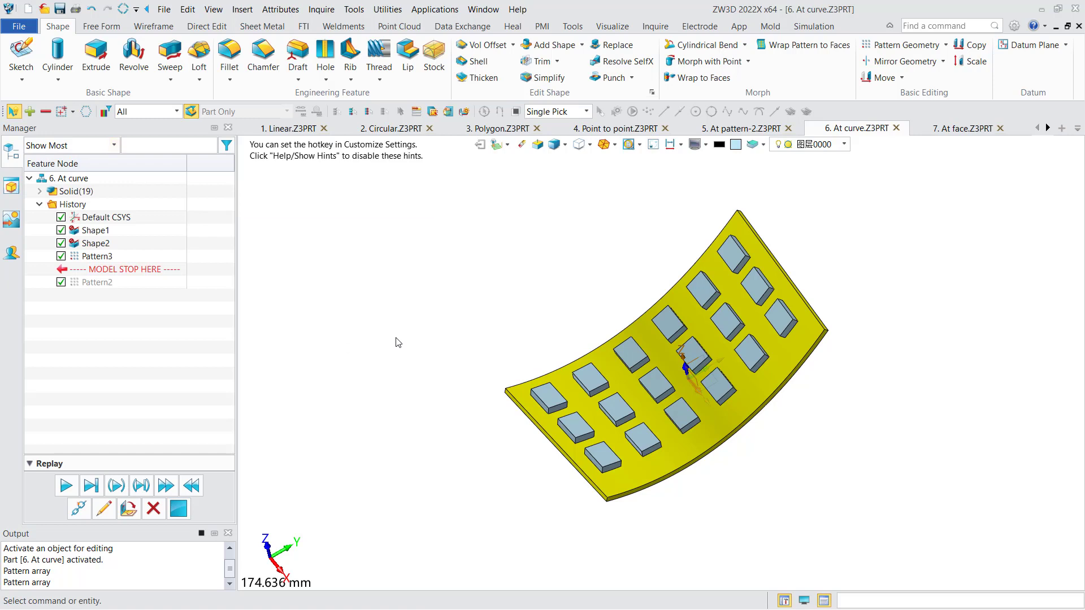
pyautogui.moveTo(370, 337); pyautogui.dragTo(372, 330, button='middle')
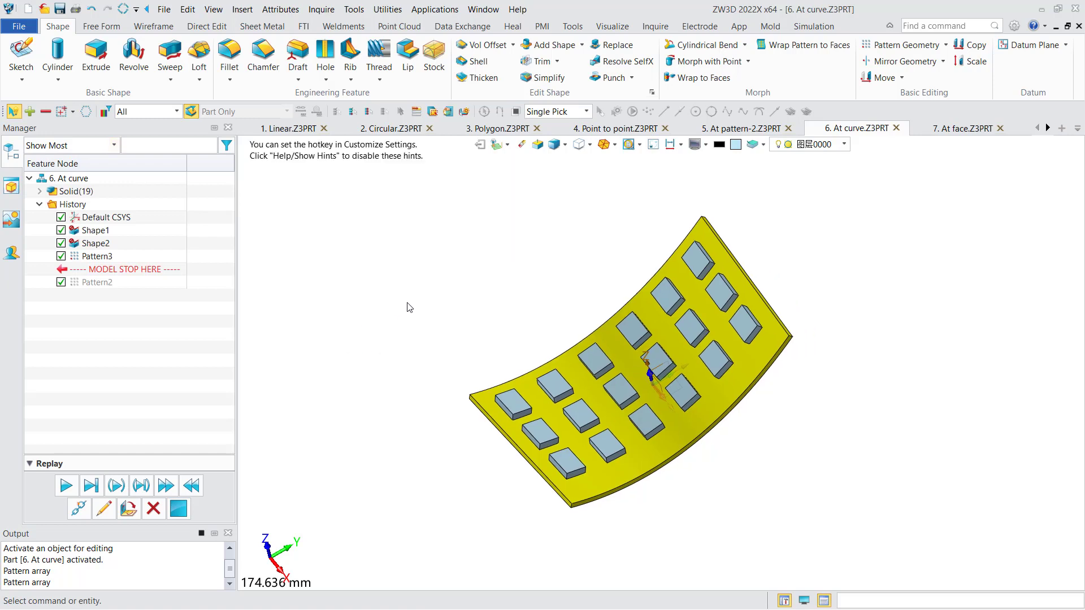
# In the 7. At face part, start an at-face geometry pattern of the small cylinder on the large cylindrical face.
pyautogui.click(938, 131)
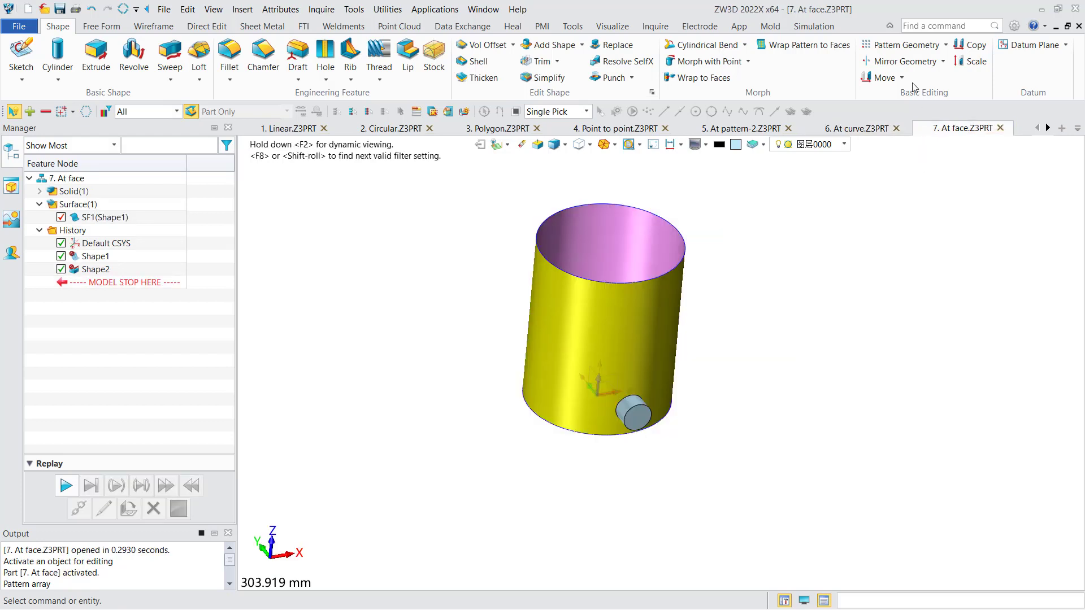
pyautogui.click(904, 45)
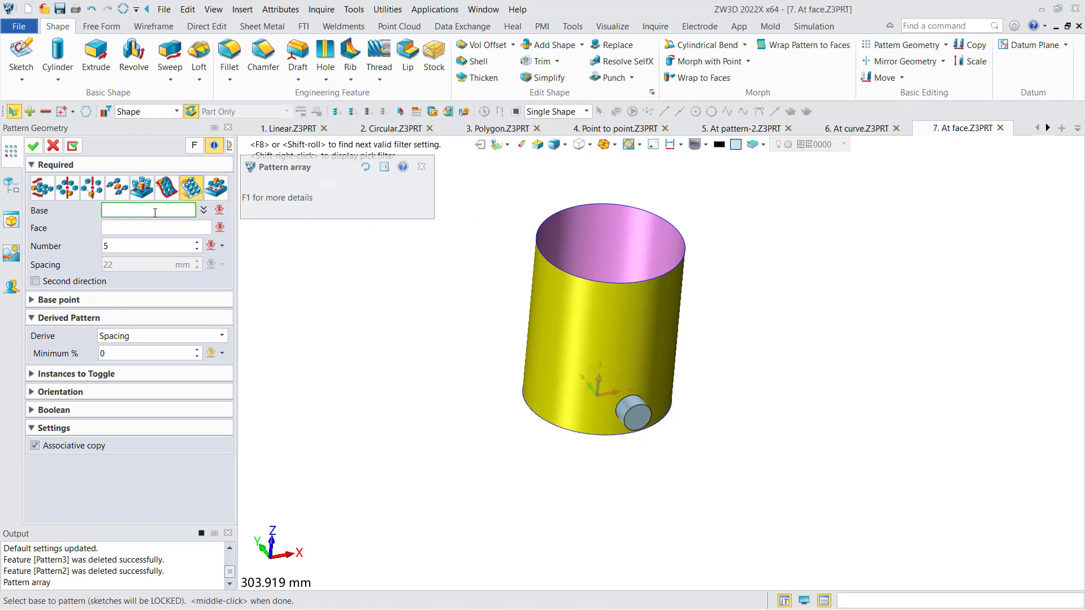
pyautogui.click(633, 419)
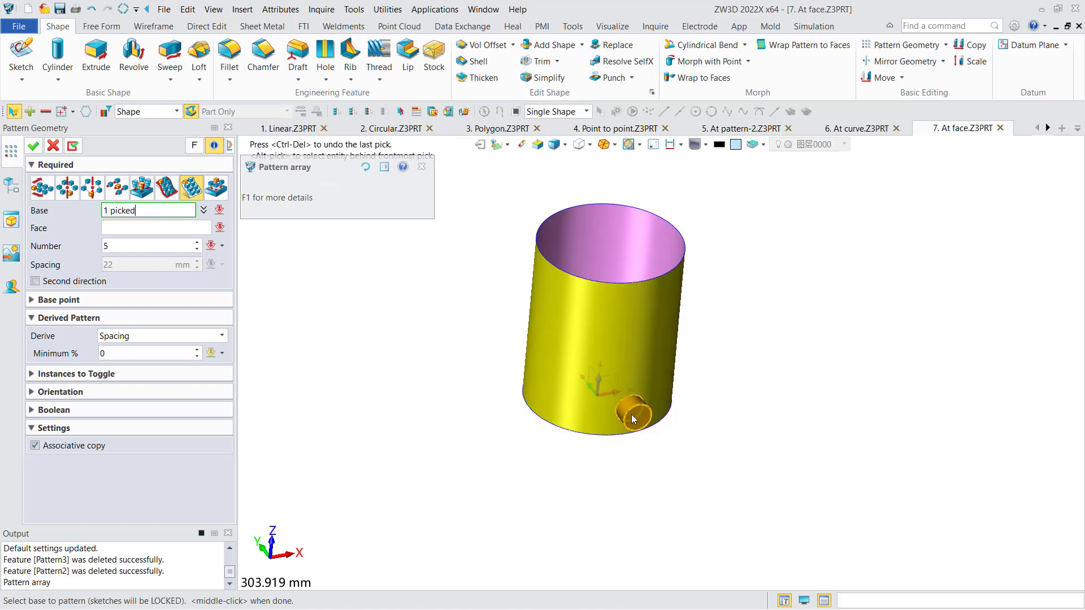
pyautogui.click(132, 228)
pyautogui.click(541, 300)
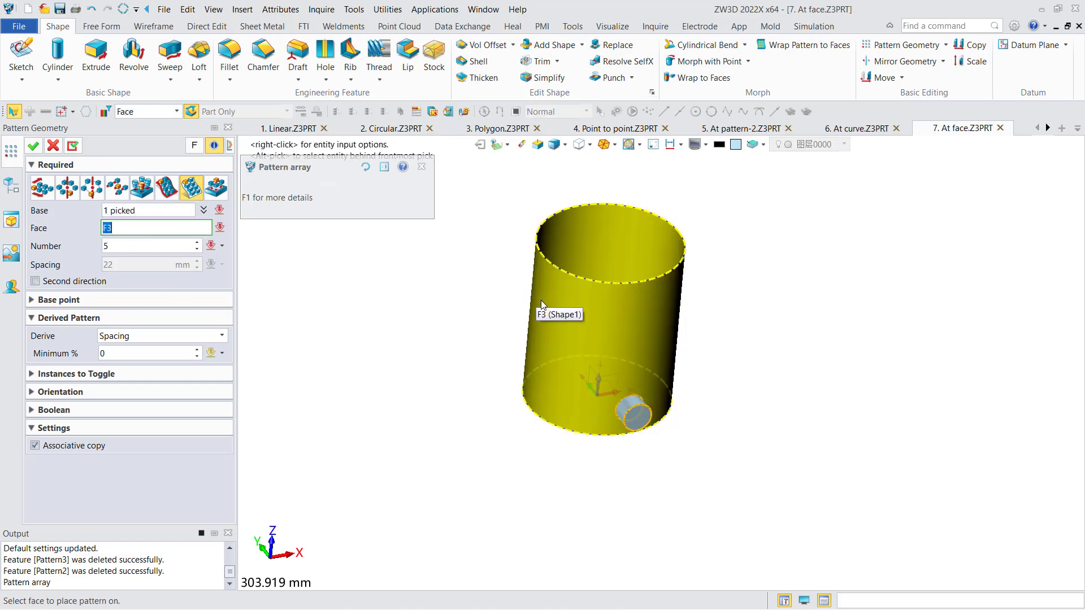
# Keep the derived pattern option at Spacing and set the number of instances in the first direction to 4.
pyautogui.click(148, 338)
pyautogui.click(147, 339)
pyautogui.click(127, 247)
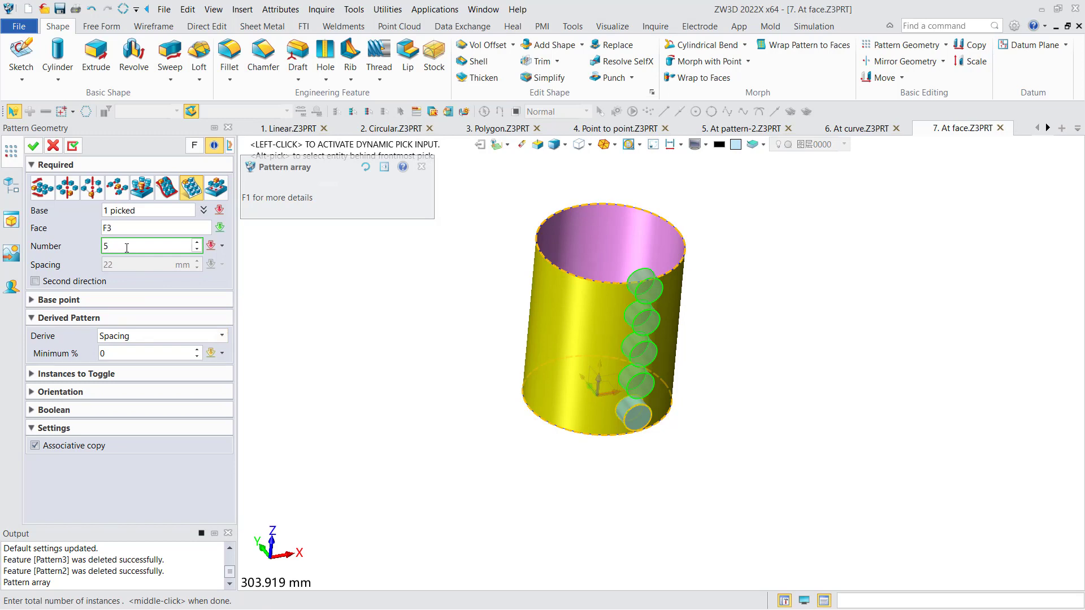
pyautogui.press('BackSpace')
pyautogui.write('4')
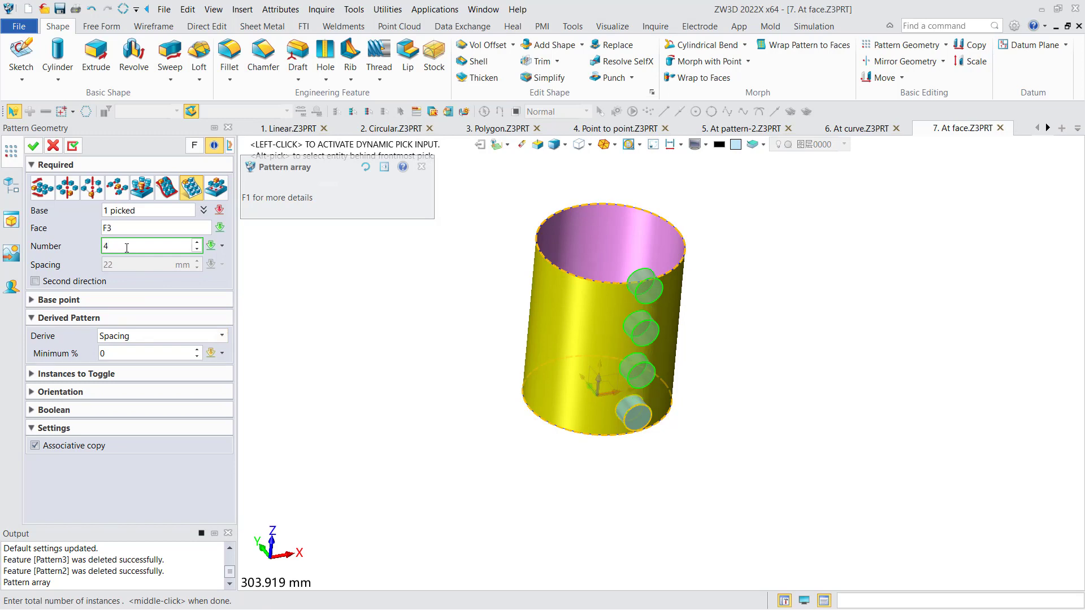
pyautogui.moveTo(446, 339); pyautogui.dragTo(449, 344, button='right')
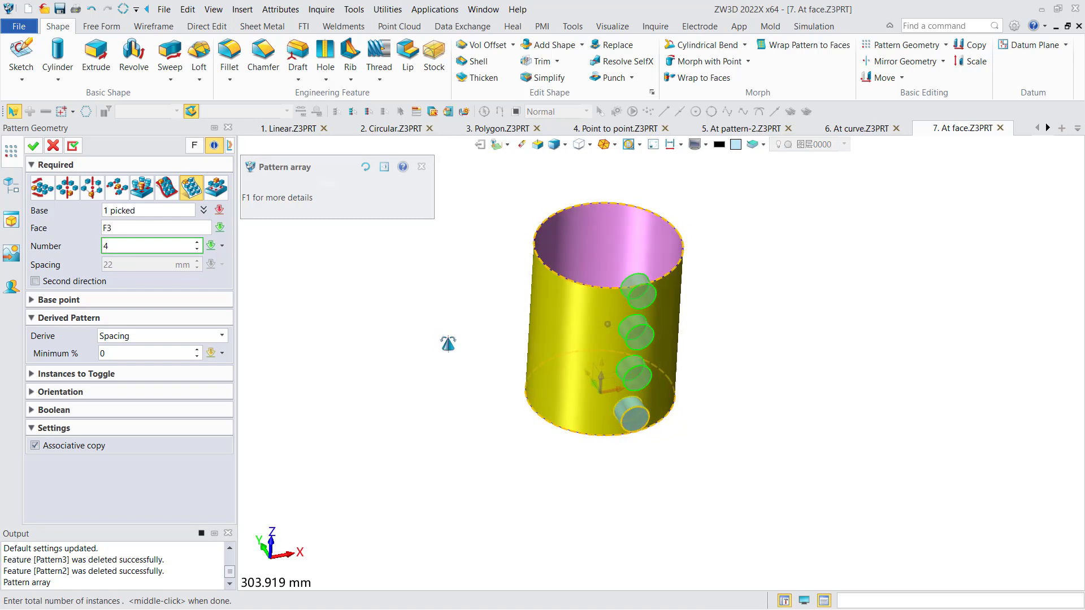
# Add a second direction with 8 instances around the cylindrical face and apply the at-face pattern.
pyautogui.click(72, 283)
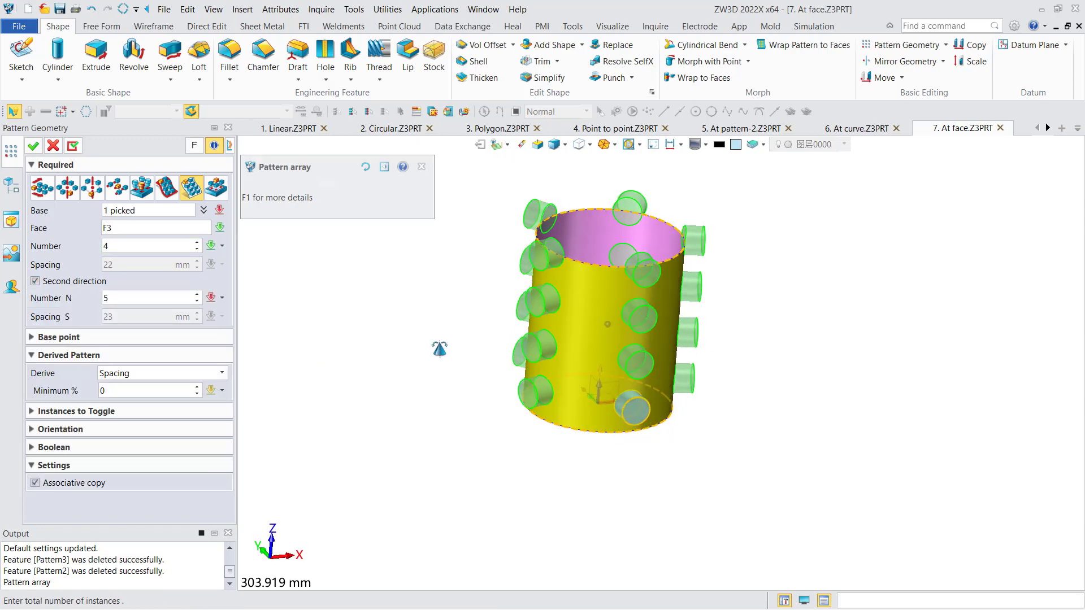
pyautogui.click(130, 298)
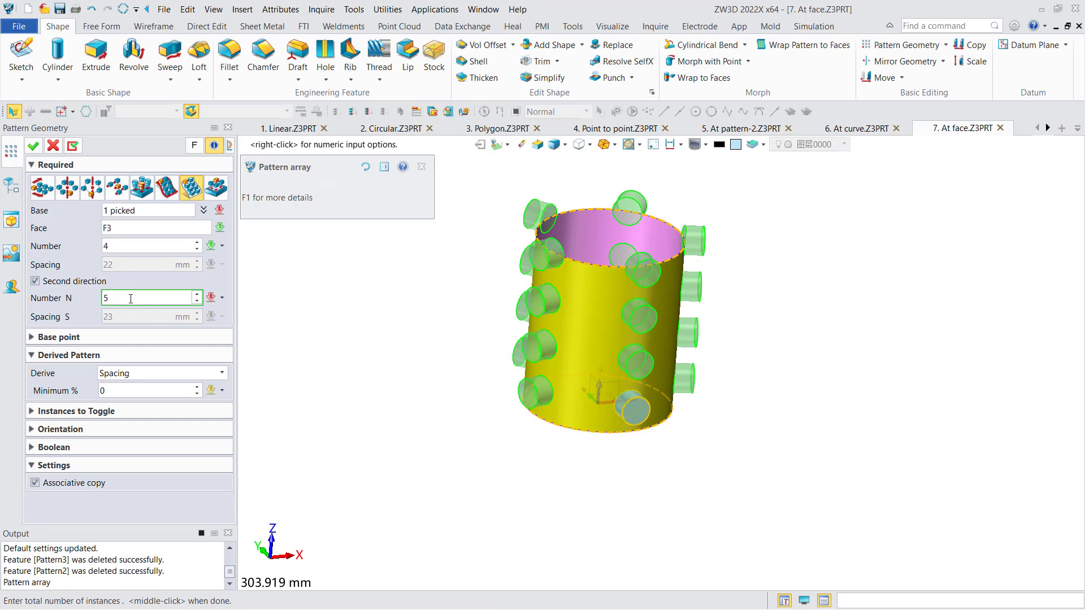
pyautogui.write('8')
pyautogui.click(31, 147)
pyautogui.moveTo(476, 302); pyautogui.dragTo(523, 318, button='right')
pyautogui.click(98, 283)
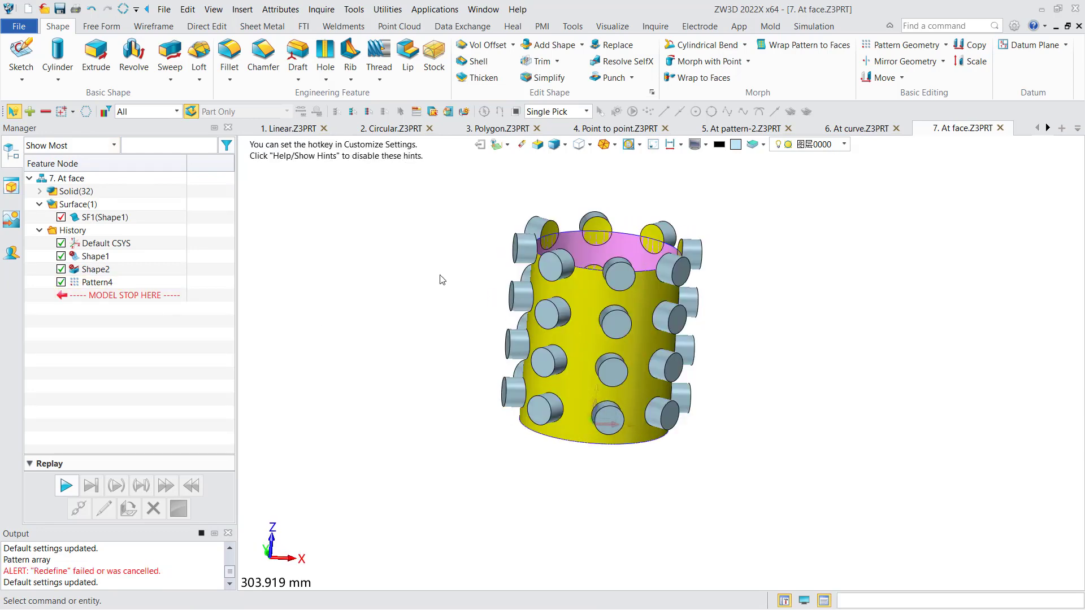
# In the 8. Fill pattern part, start a fill-type geometry pattern and set its type to Spiral.
pyautogui.click(1048, 128)
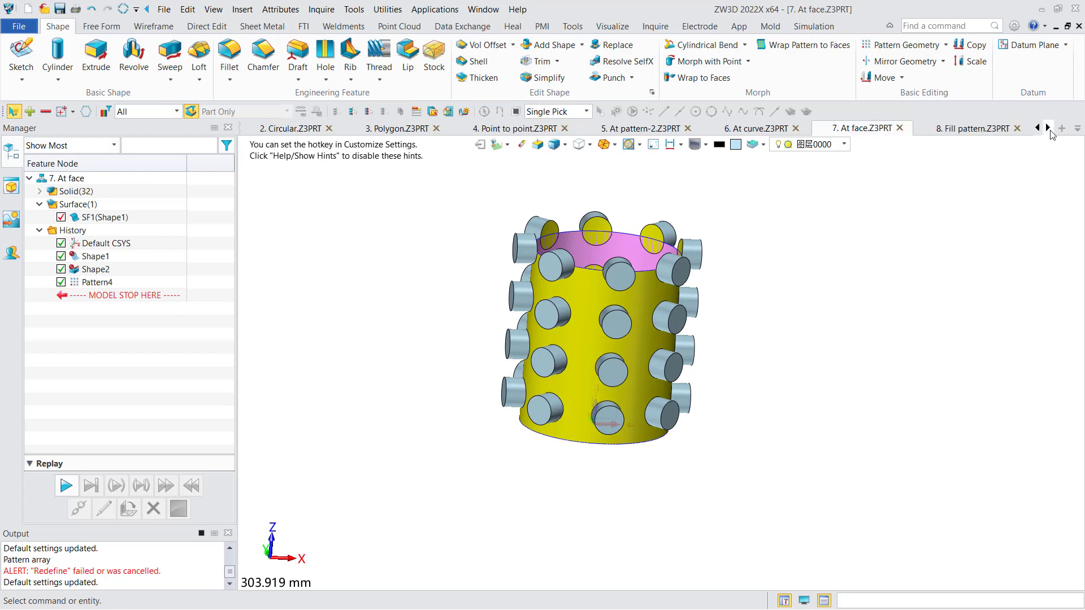
pyautogui.click(984, 129)
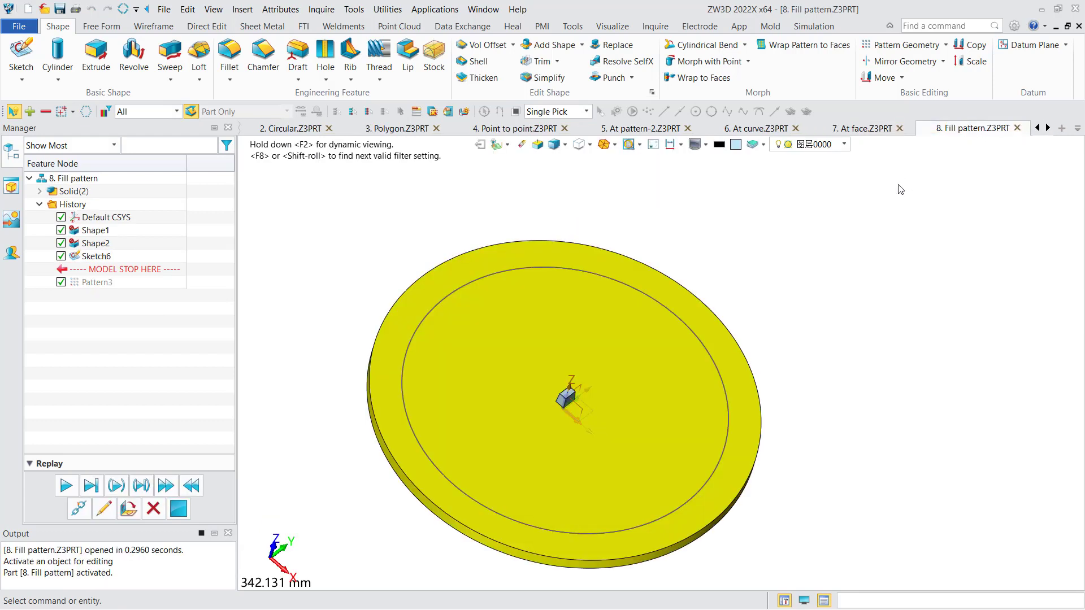
pyautogui.click(901, 46)
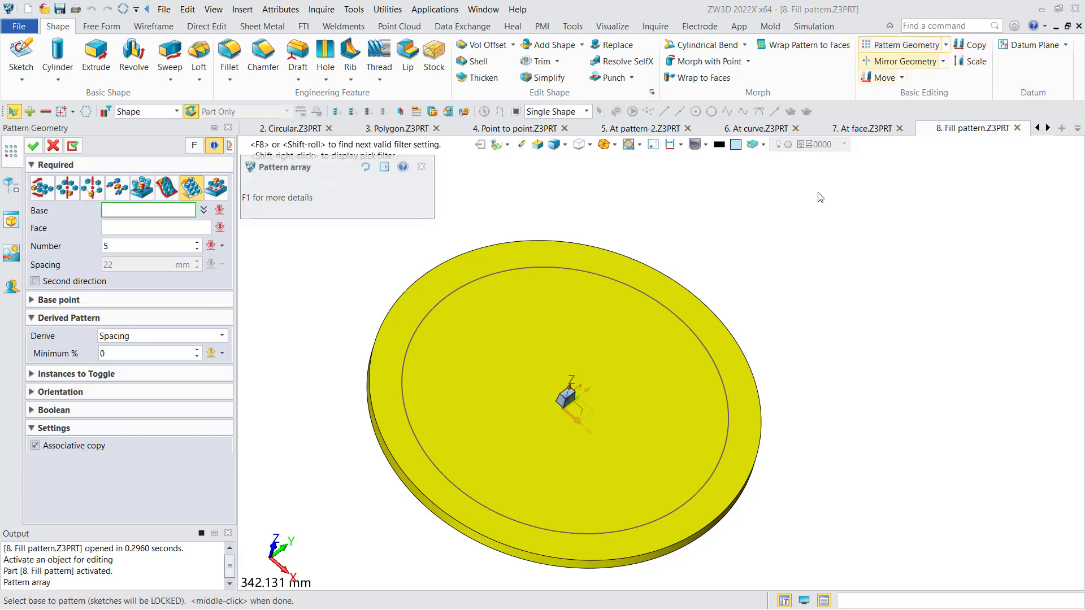
pyautogui.click(217, 187)
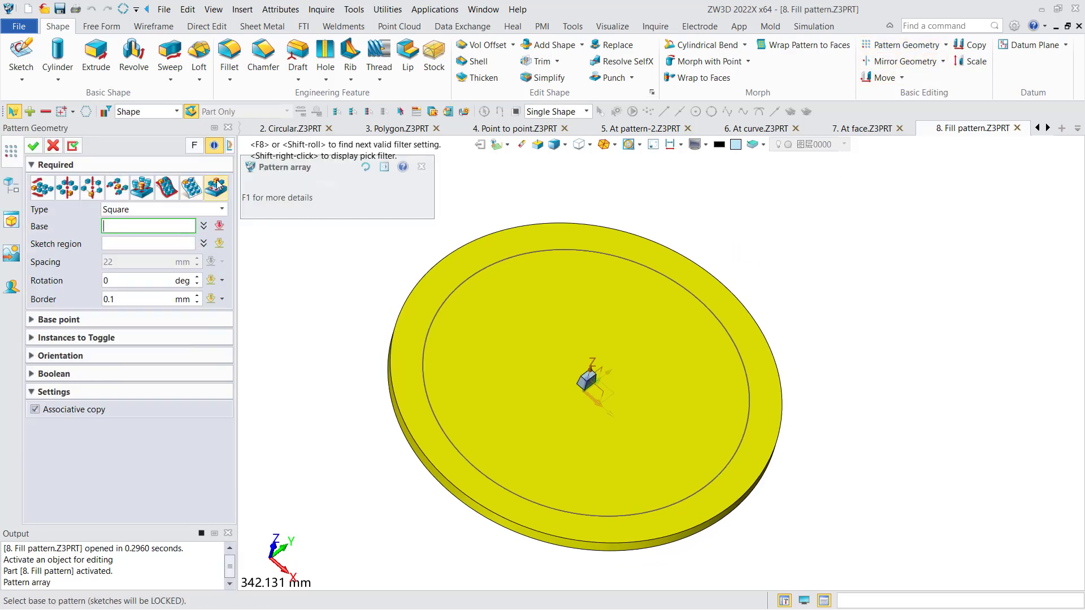
pyautogui.click(184, 210)
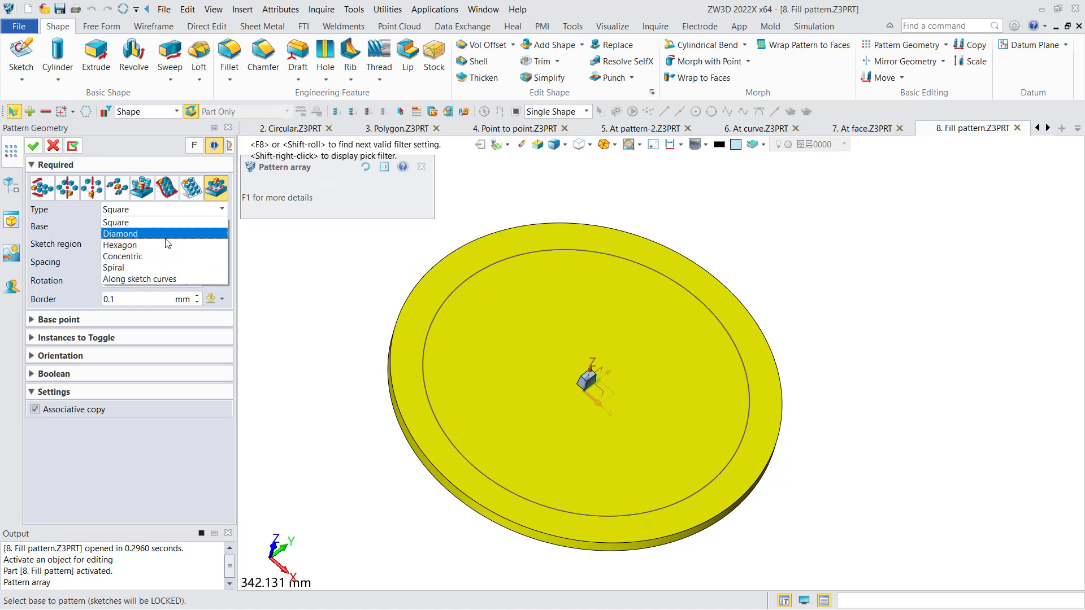
pyautogui.click(147, 269)
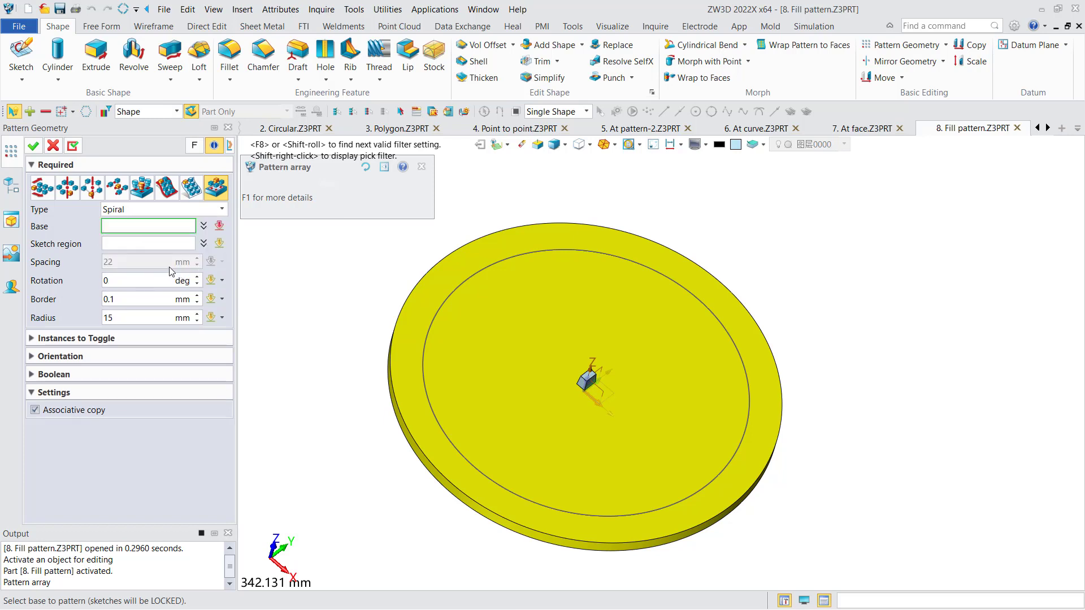
# Use the small central block as base and the Sketch6 circle as the sketch region of the spiral fill pattern.
pyautogui.click(587, 382)
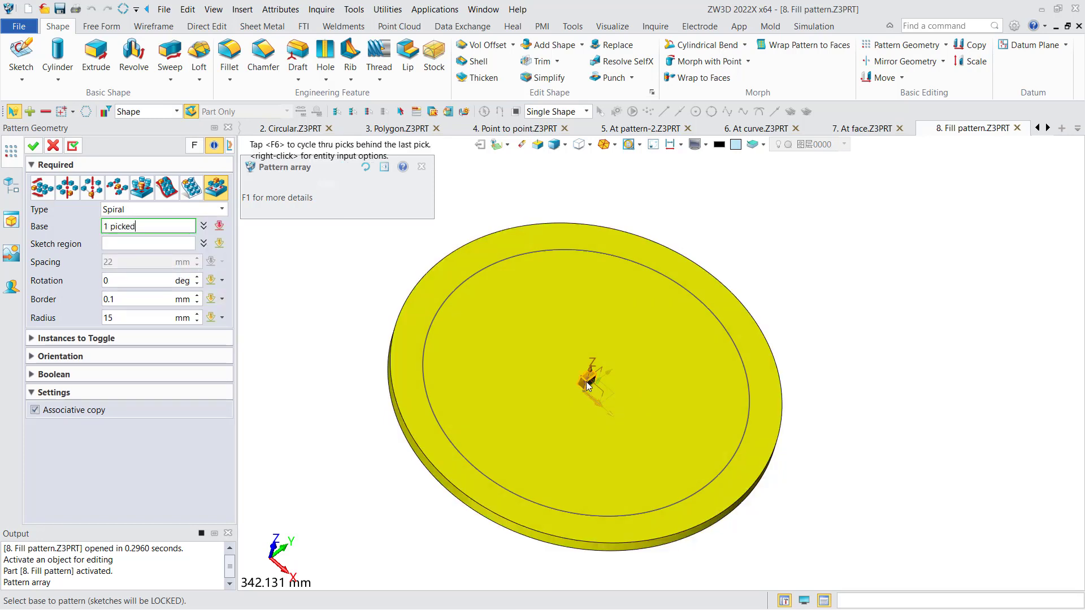
pyautogui.click(157, 243)
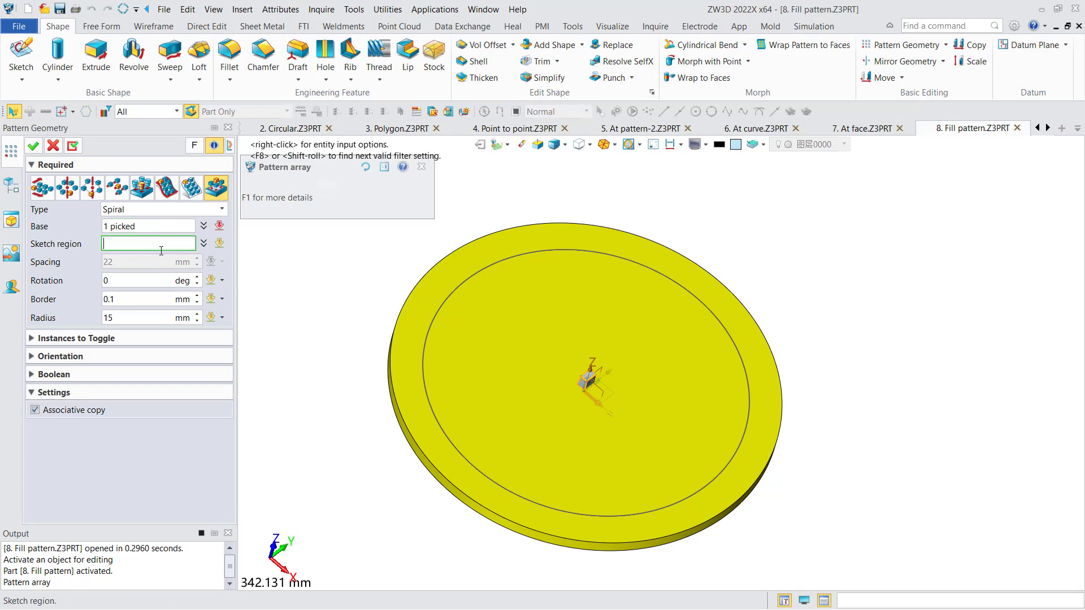
pyautogui.click(440, 299)
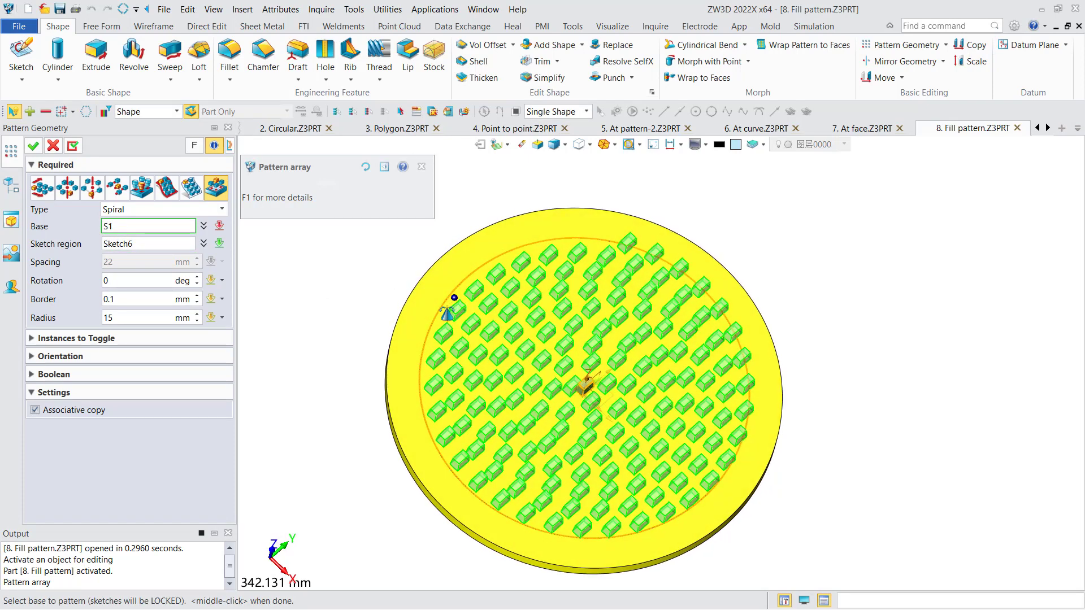
# Set the spiral fill pattern's radius to 30 mm and apply the pattern.
pyautogui.moveTo(447, 314); pyautogui.dragTo(445, 316, button='right')
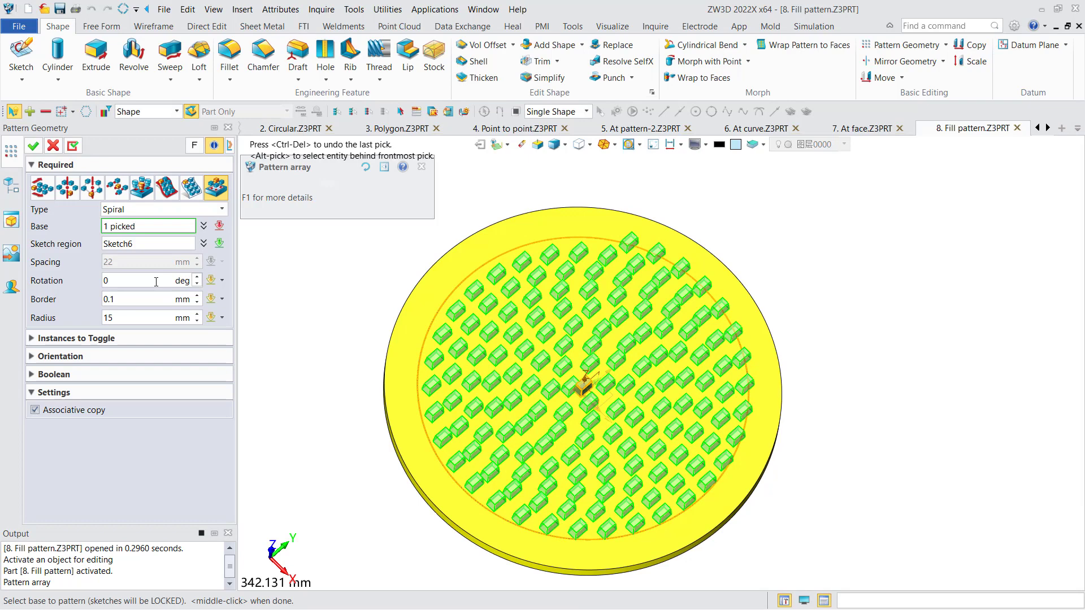
pyautogui.click(144, 317)
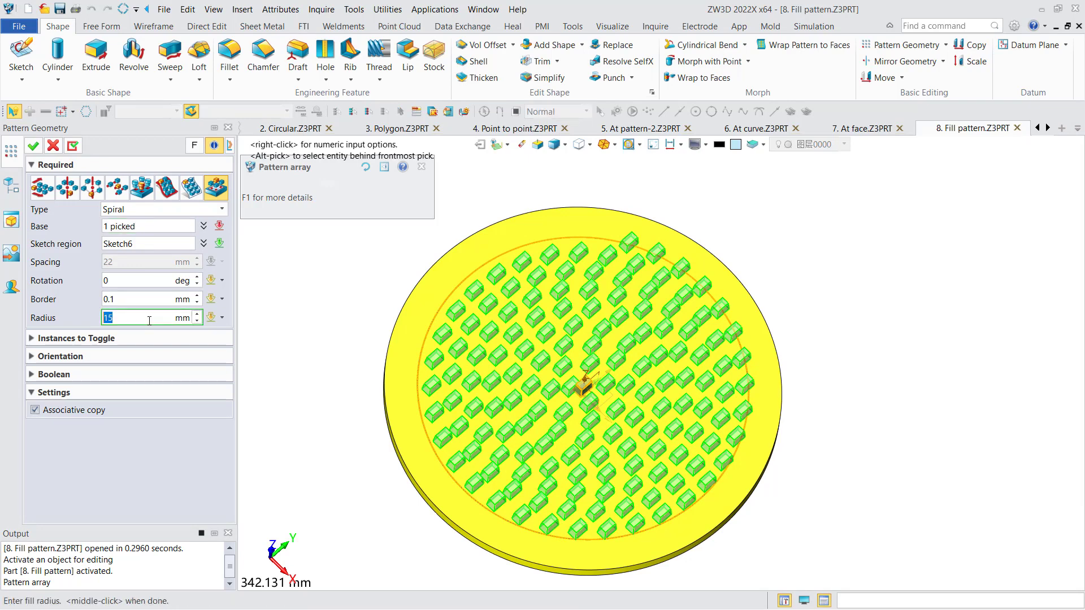
pyautogui.write('30')
pyautogui.press('Return')
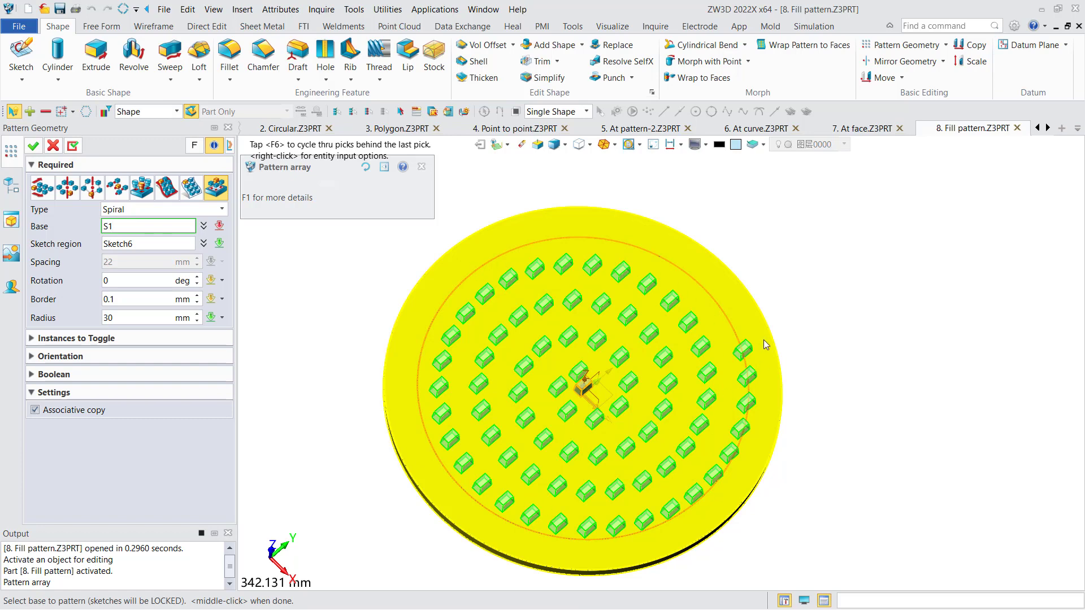
pyautogui.click(598, 328)
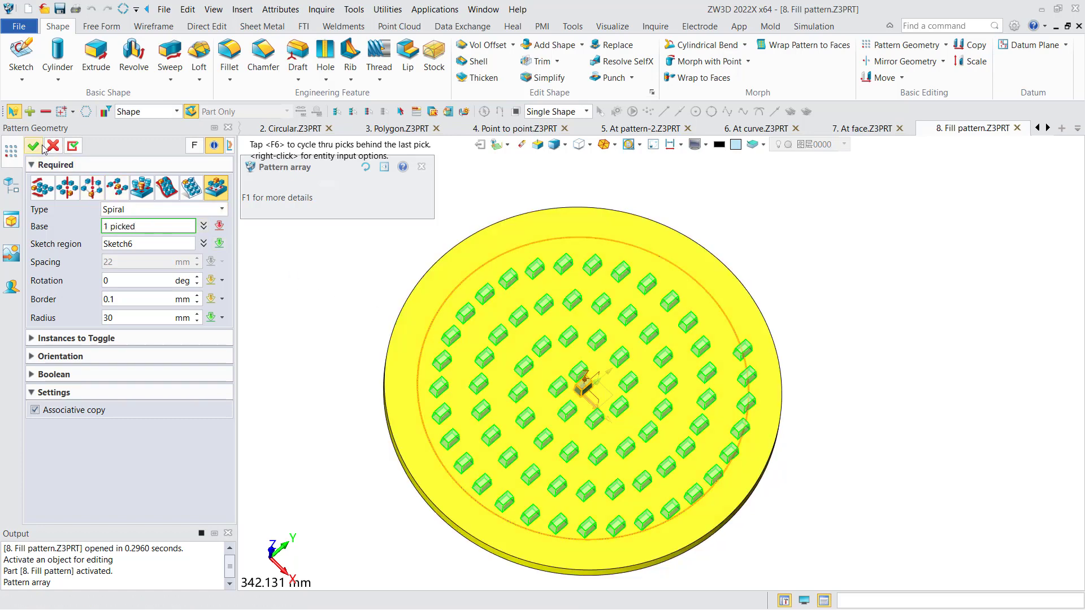
pyautogui.click(35, 147)
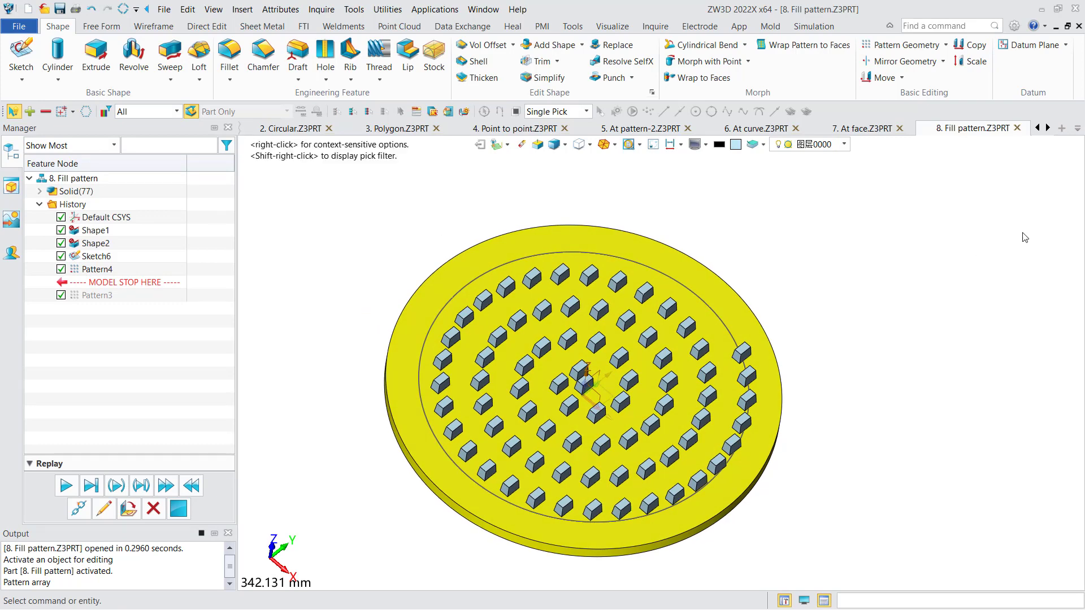
# In the Pattern Features part, start a Pattern Feature operation and make it circular.
pyautogui.click(1048, 129)
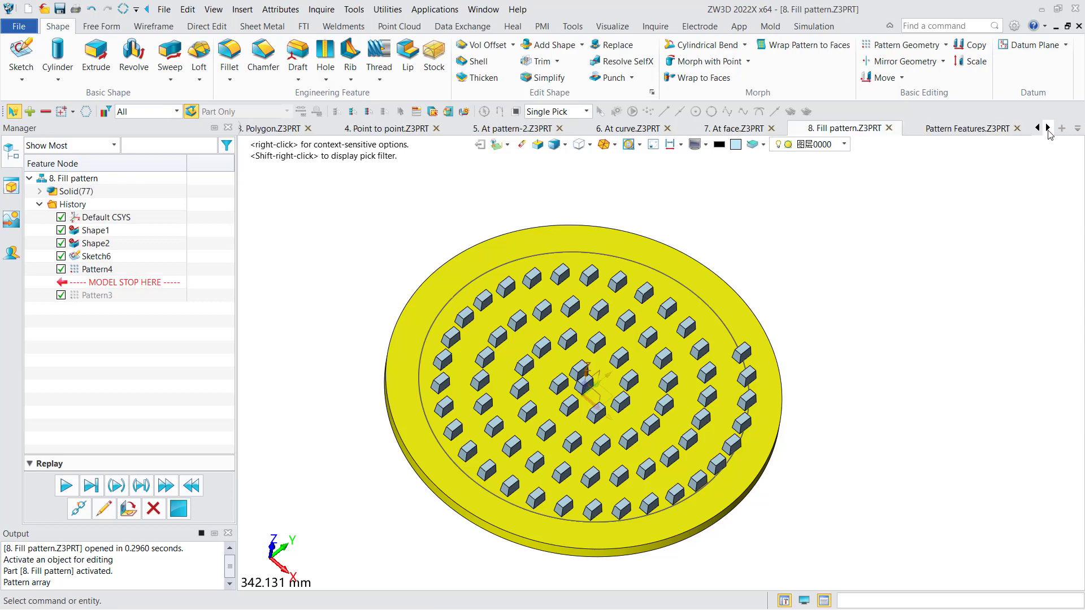
pyautogui.click(975, 128)
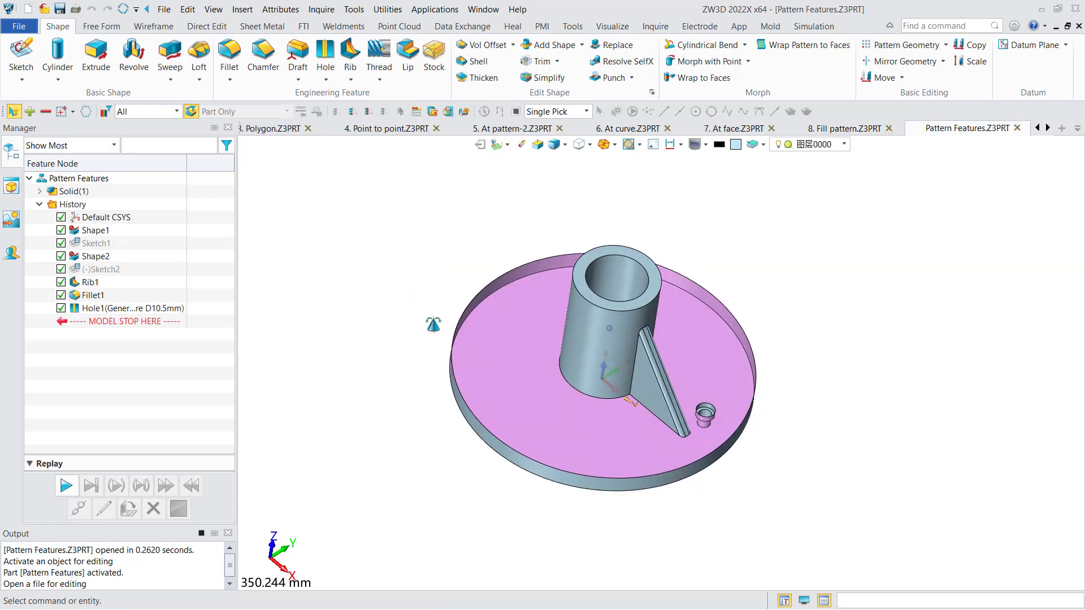
pyautogui.moveTo(433, 325); pyautogui.dragTo(433, 331, button='right')
pyautogui.moveTo(432, 331); pyautogui.dragTo(368, 339, button='middle')
pyautogui.moveTo(369, 339); pyautogui.dragTo(352, 321, button='right')
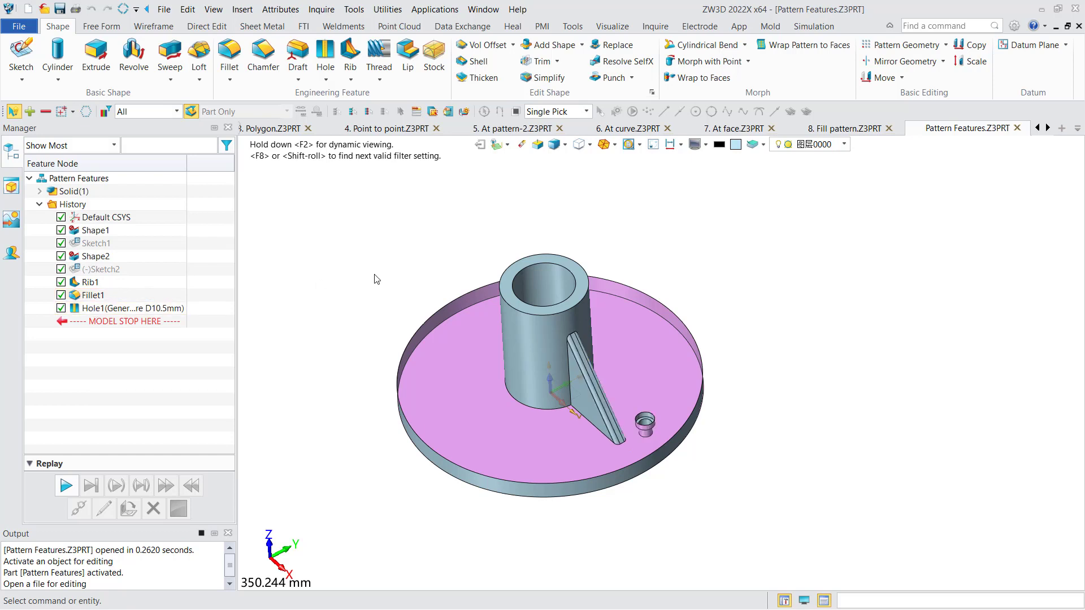
pyautogui.click(946, 47)
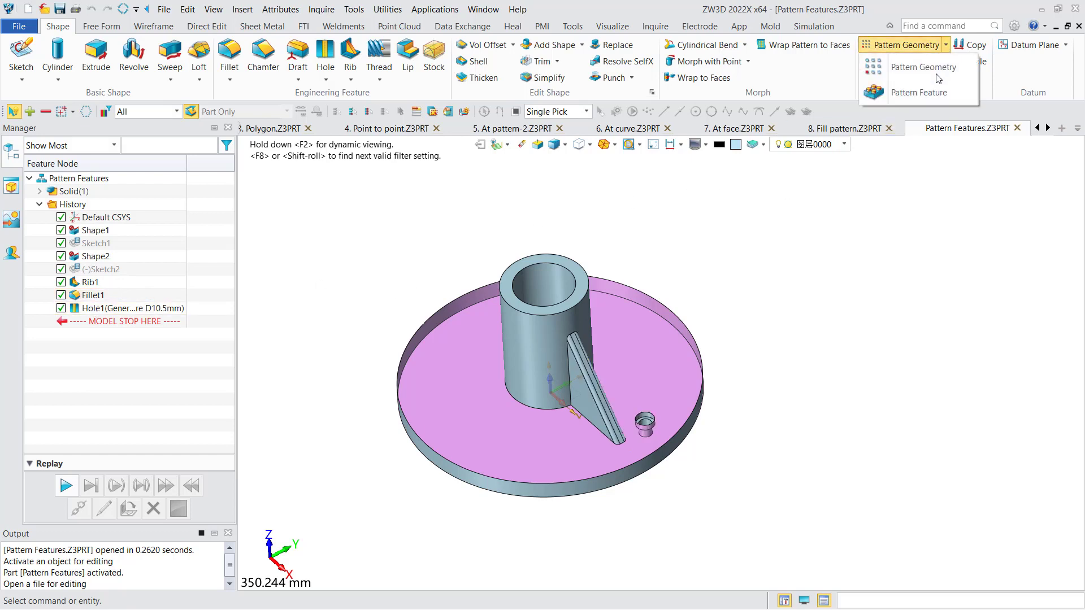
pyautogui.click(926, 94)
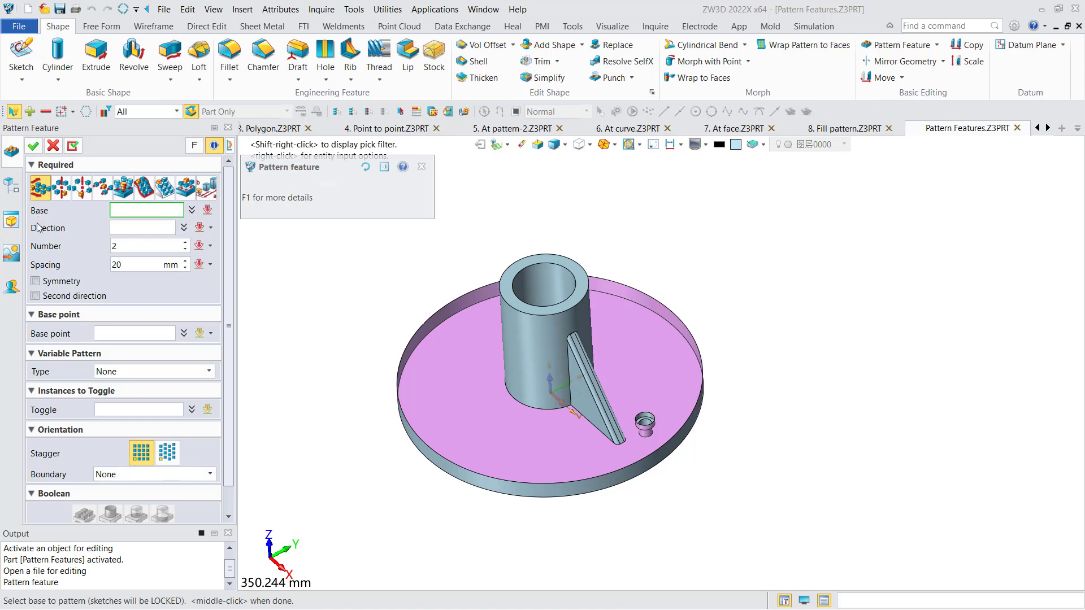
pyautogui.click(62, 189)
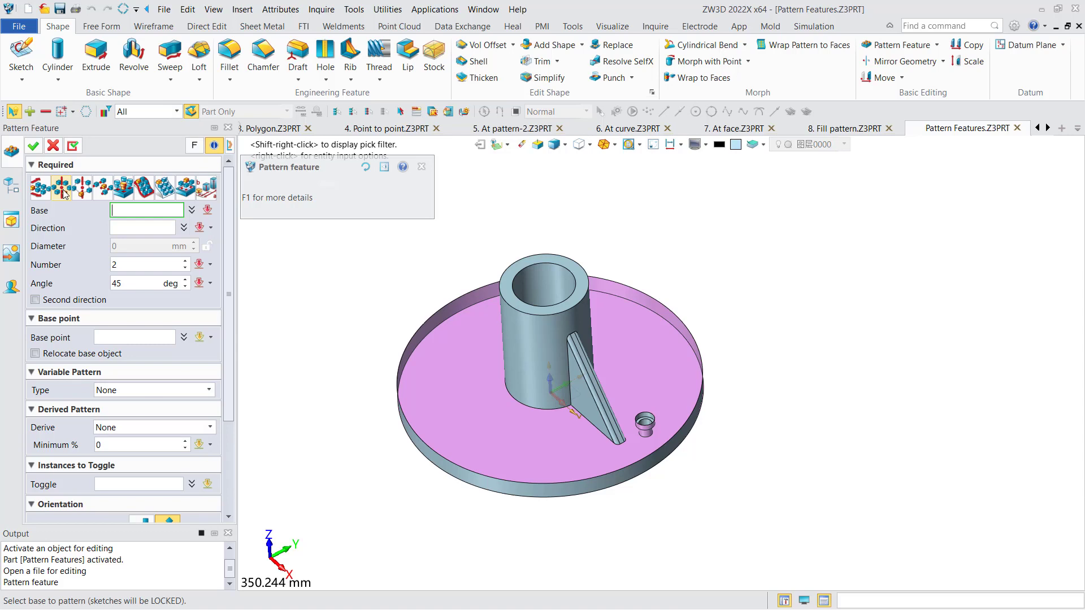
# Use the rib, its fillet and the counterbored hole as base, with the central cylinder's axis as the pattern direction.
pyautogui.click(582, 396)
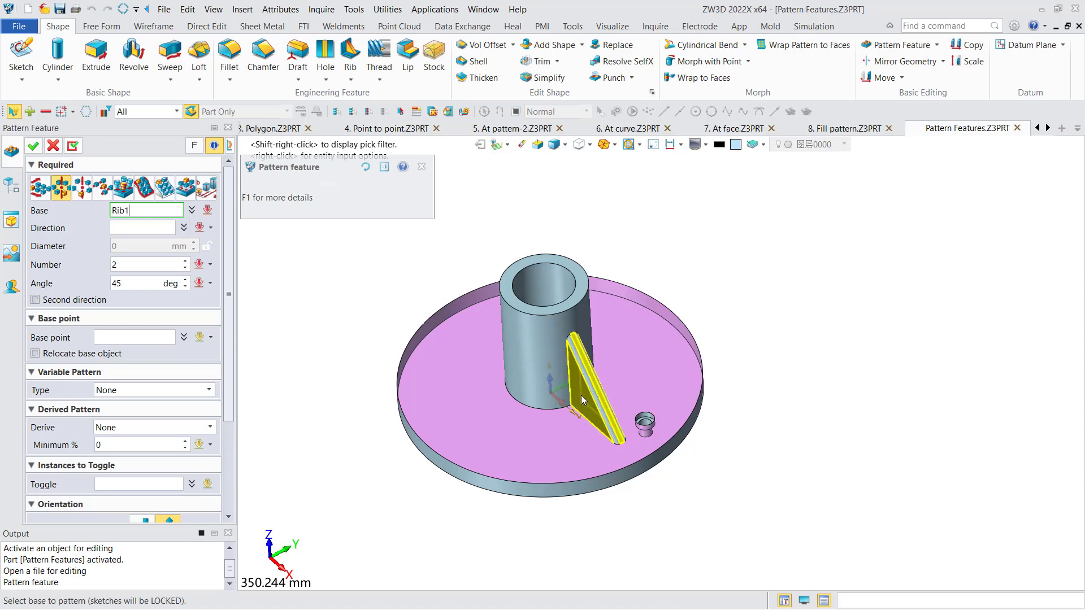
pyautogui.click(585, 397)
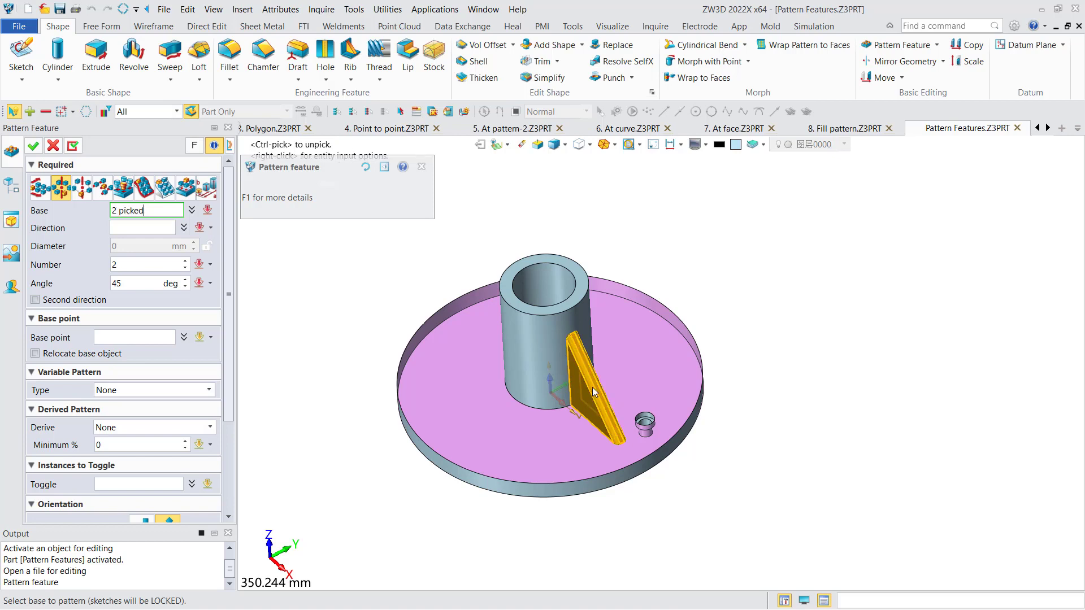
pyautogui.click(643, 424)
pyautogui.click(644, 425)
pyautogui.click(136, 228)
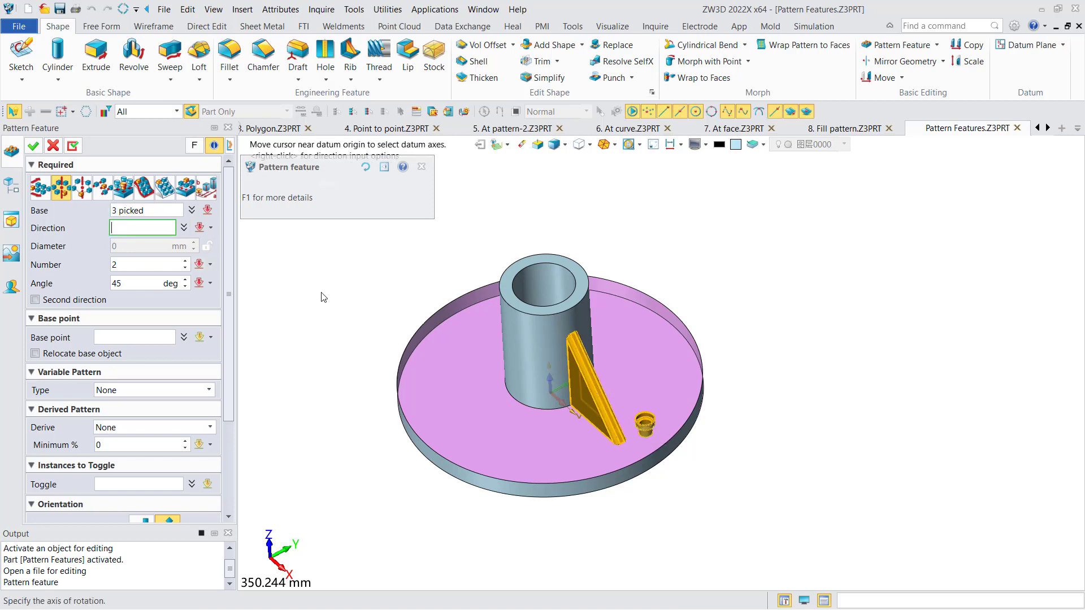
pyautogui.click(545, 290)
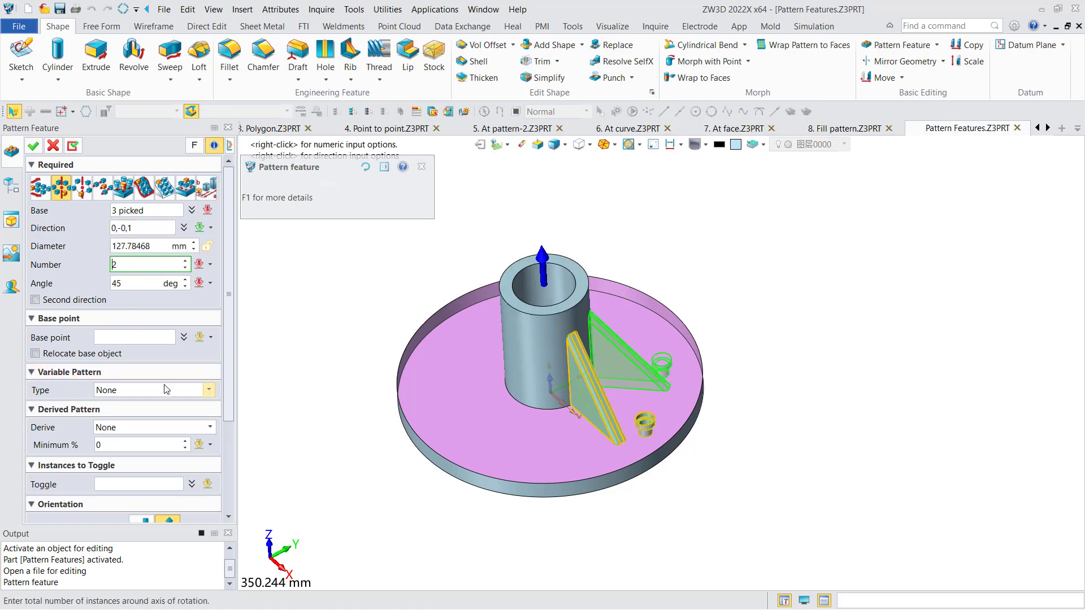
# Set the derived pattern option to Spacing and the number to 3, and apply the circular feature pattern.
pyautogui.click(160, 428)
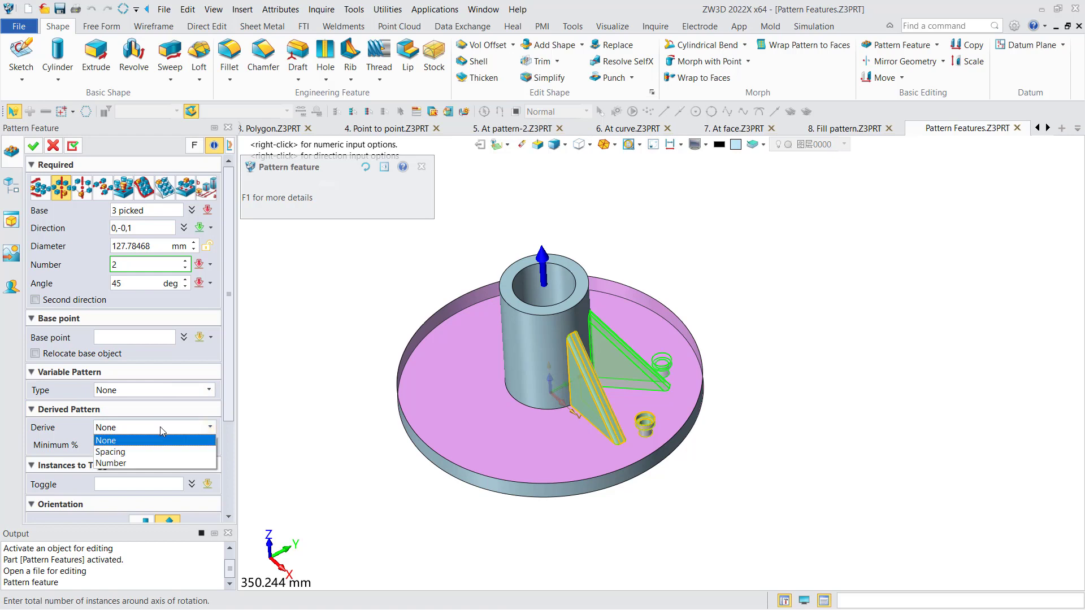
pyautogui.click(141, 453)
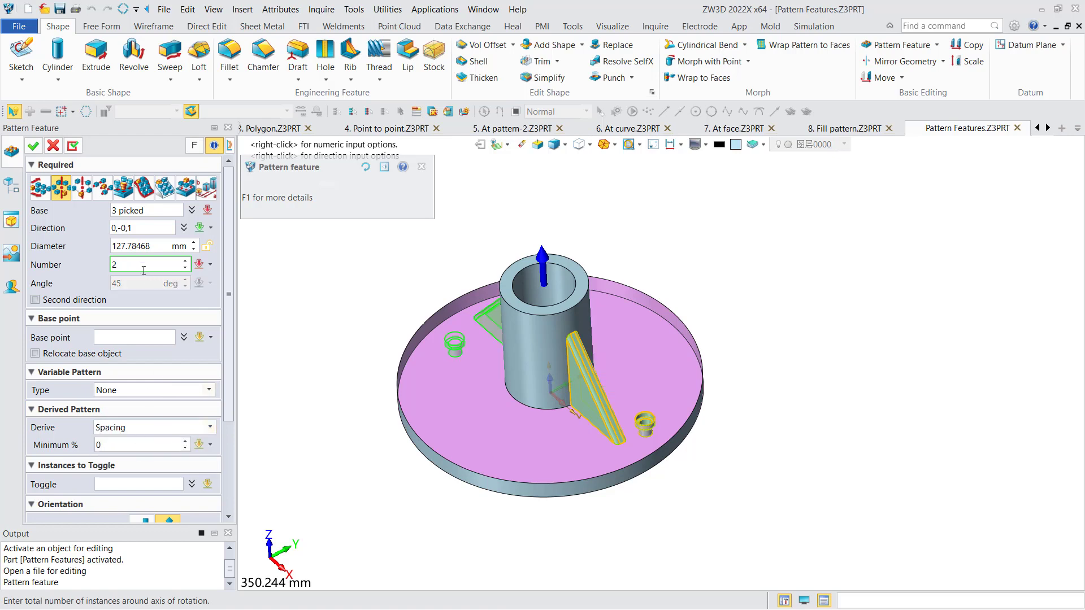
pyautogui.scroll(1, 143, 265)
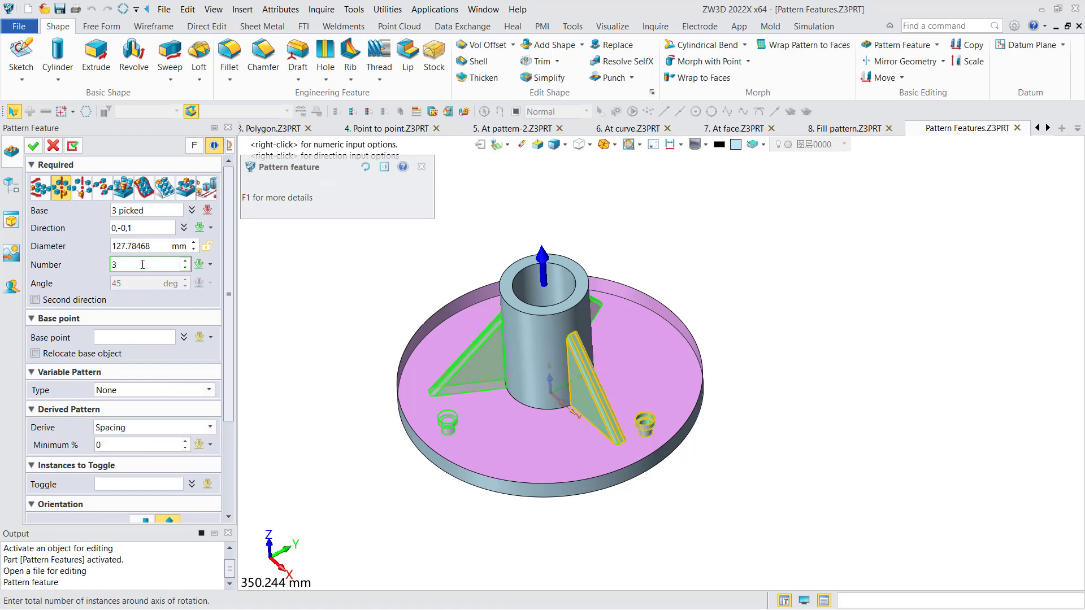
pyautogui.click(33, 146)
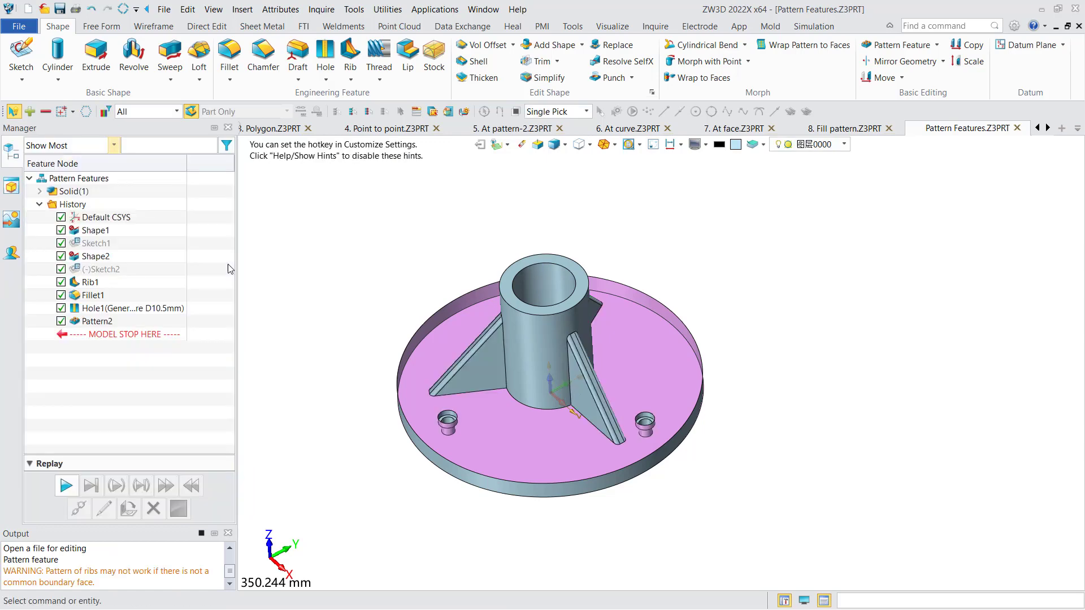
pyautogui.moveTo(377, 321); pyautogui.dragTo(394, 340, button='right')
pyautogui.moveTo(379, 353); pyautogui.dragTo(380, 310, button='right')
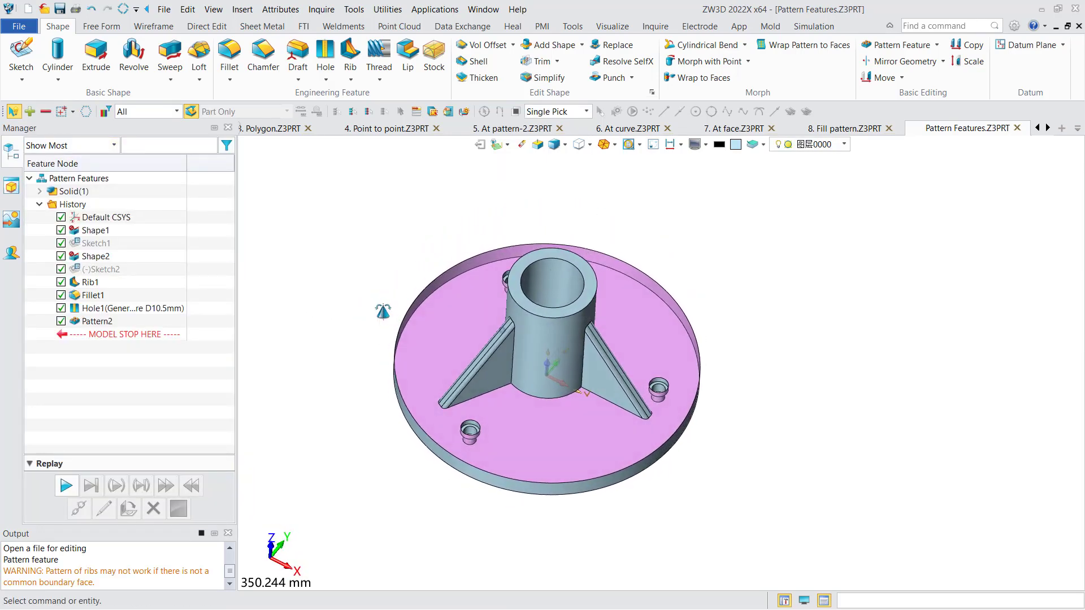
pyautogui.moveTo(881, 201); pyautogui.dragTo(839, 236, button='right')
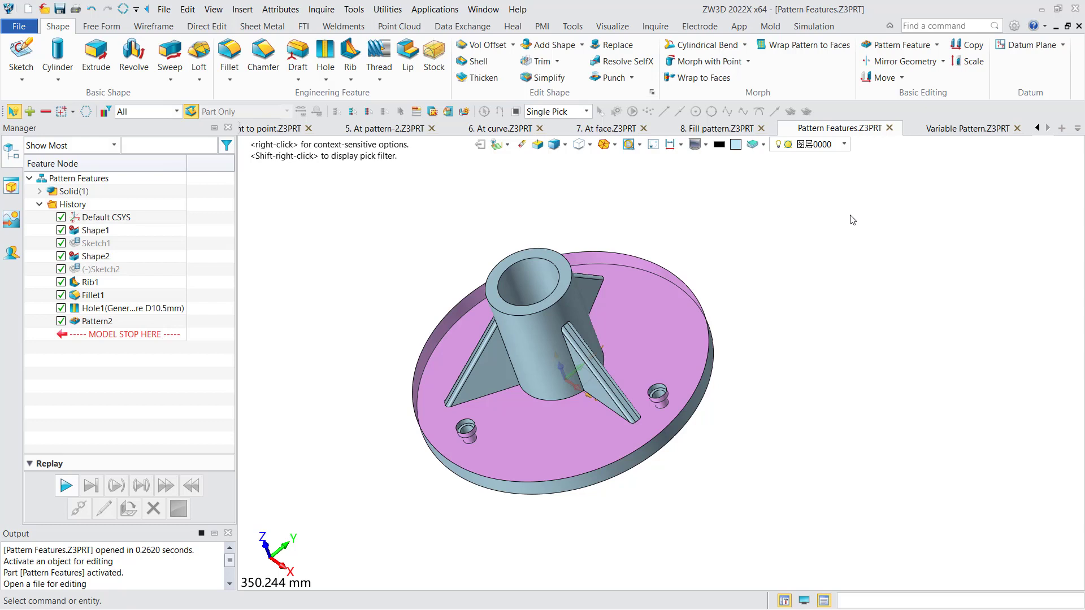
# In the Variable Pattern part, start a feature pattern of the at-curve type.
pyautogui.click(958, 129)
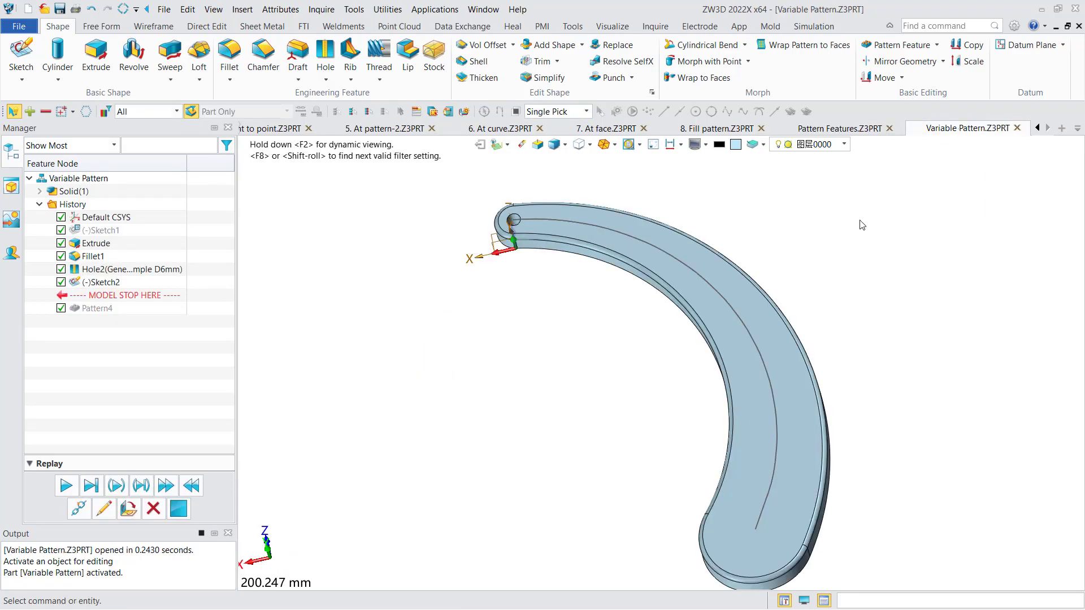
pyautogui.scroll(-2, 862, 227)
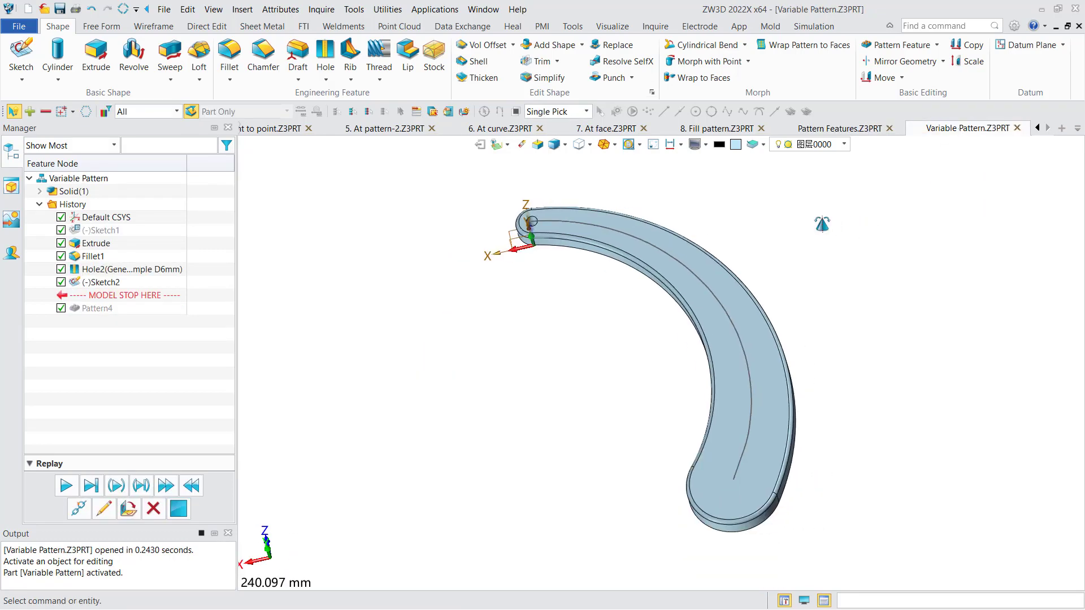
pyautogui.click(888, 48)
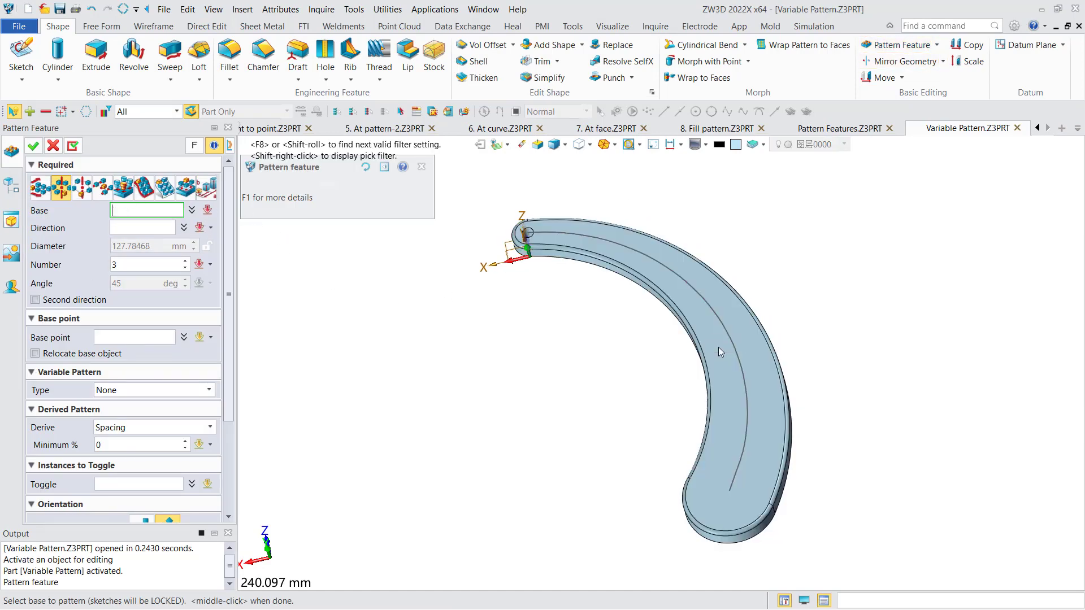
pyautogui.click(148, 191)
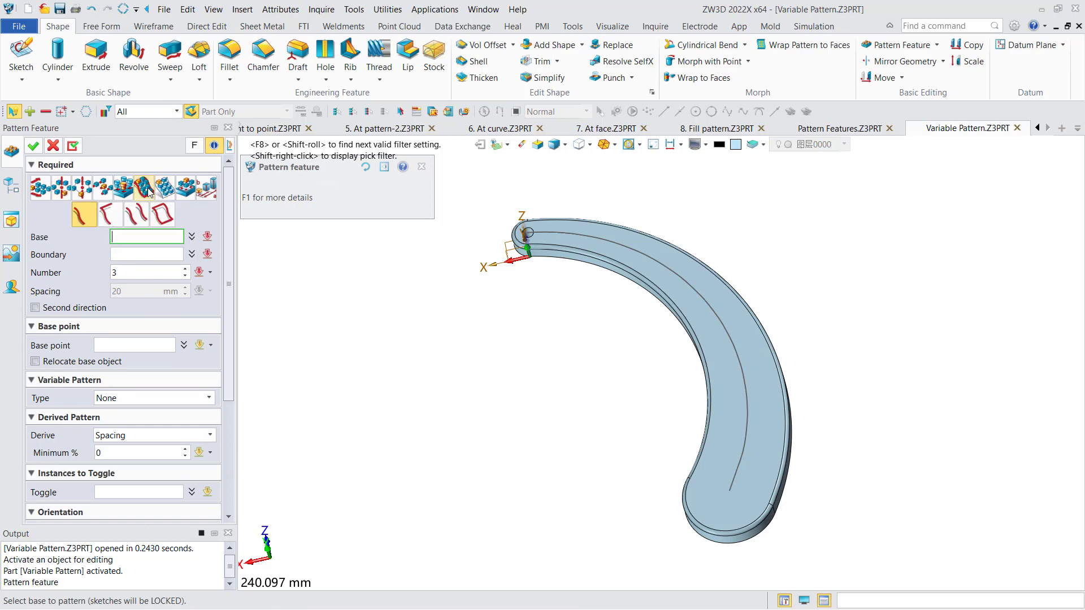
# Use the hole at the narrow end as base and the curved sketch line along the plate as boundary.
pyautogui.scroll(3, 529, 234)
pyautogui.click(528, 233)
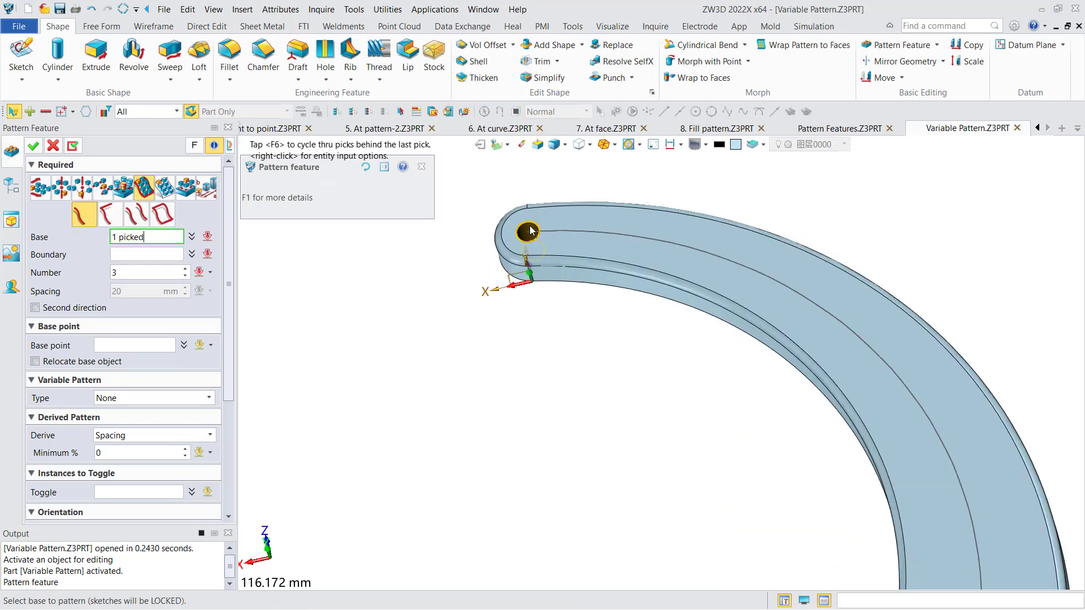
pyautogui.click(155, 254)
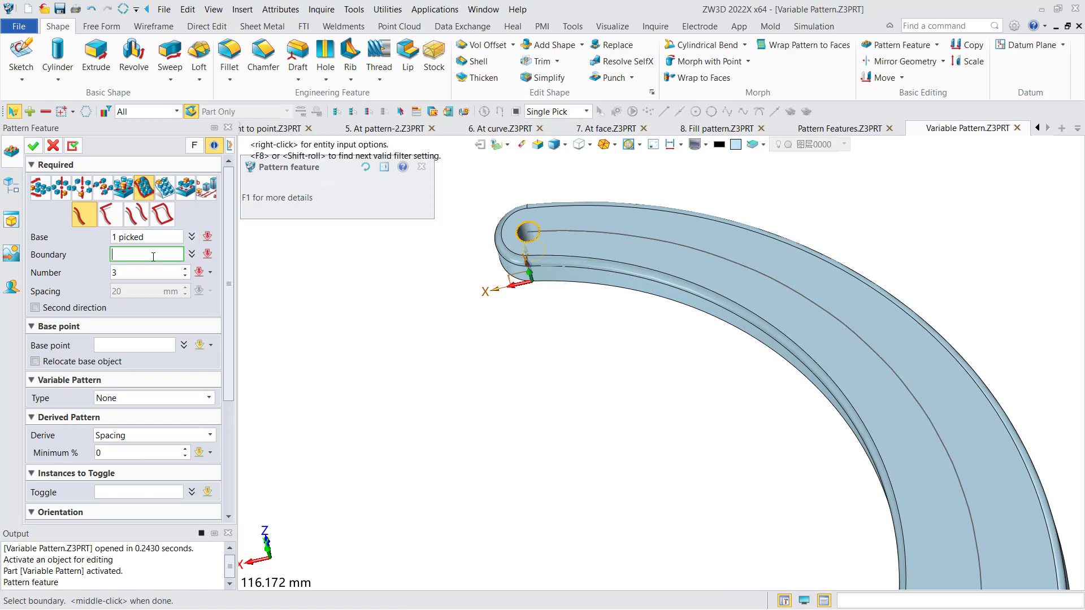
pyautogui.click(565, 233)
pyautogui.middleClick(563, 230)
# Set the number of holes along the curve to 8 and apply the feature pattern.
pyautogui.scroll(-2, 561, 235)
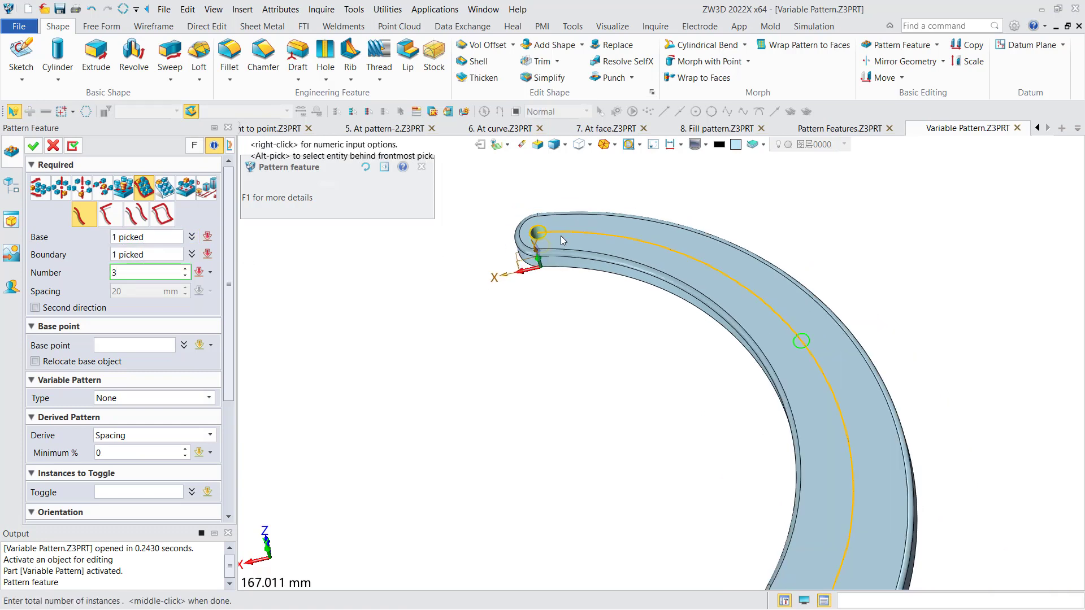
pyautogui.moveTo(620, 289); pyautogui.dragTo(599, 244, button='middle')
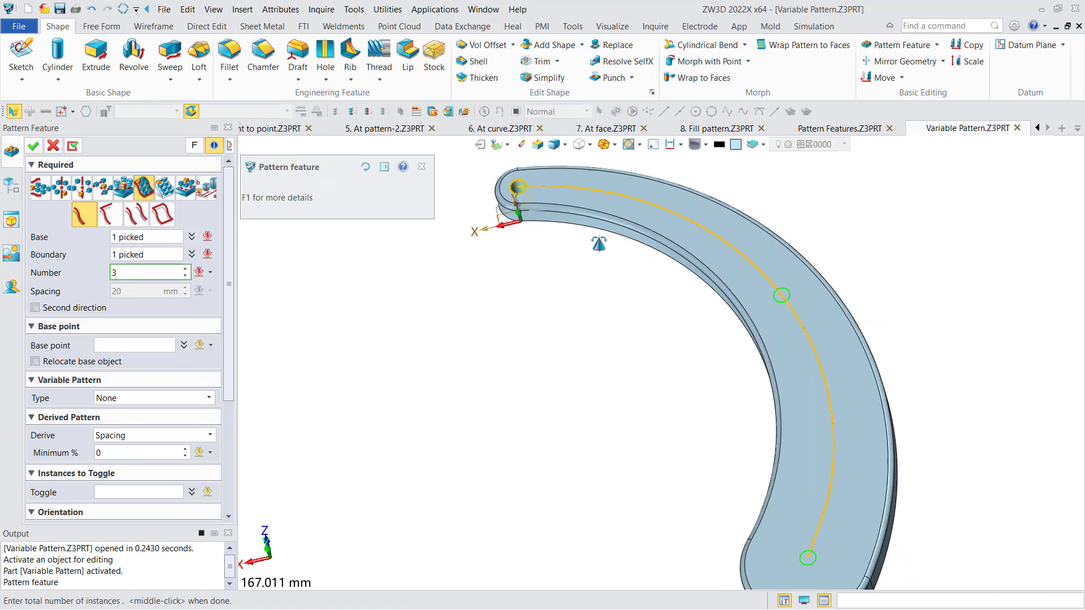
pyautogui.doubleClick(151, 272)
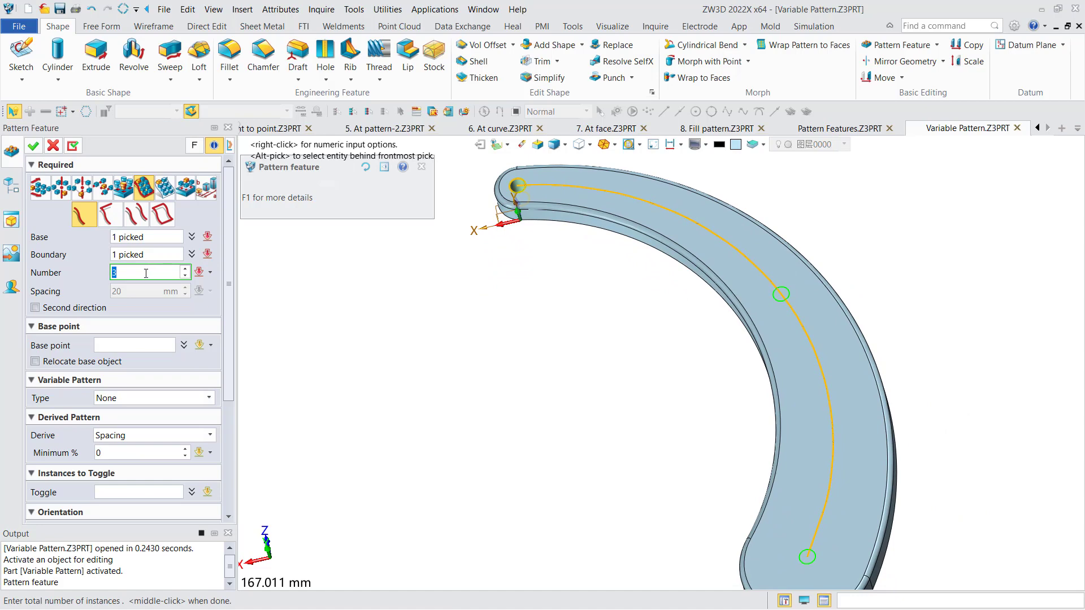
pyautogui.write('8')
pyautogui.middleClick(658, 224)
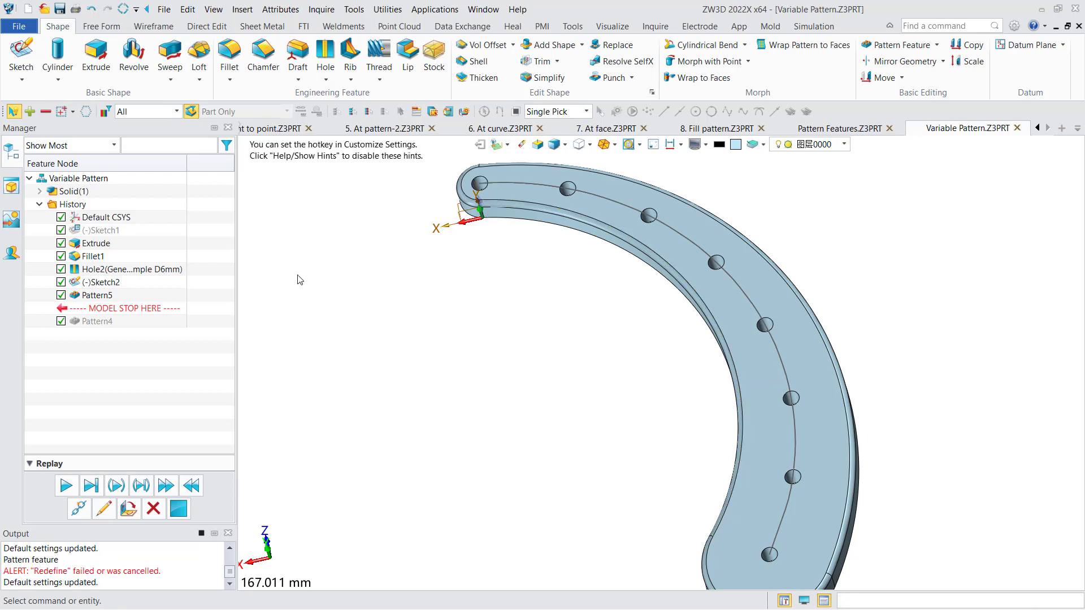
# Reopen the hole pattern for editing and set its variable pattern type to Parameter increment list.
pyautogui.doubleClick(85, 296)
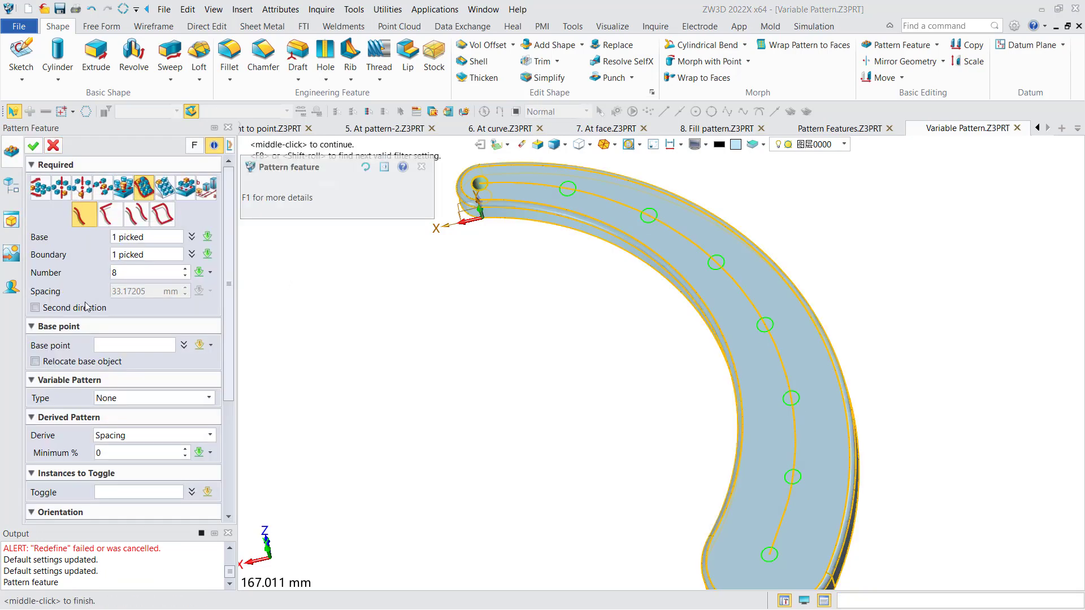
pyautogui.click(164, 402)
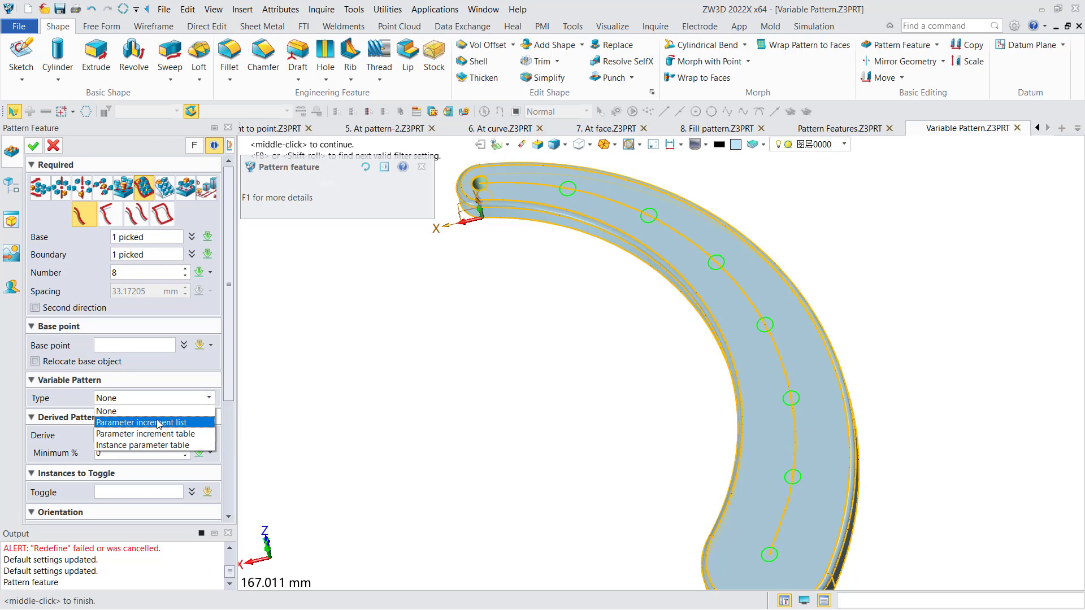
pyautogui.click(158, 423)
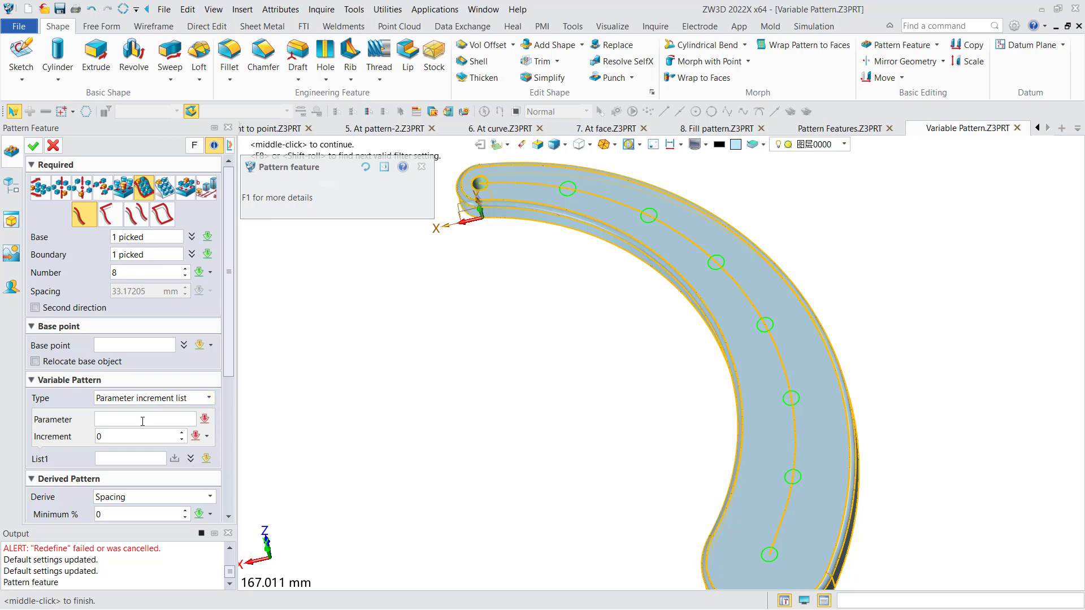
# Choose the base hole's diameter dimension as the parameter that varies along the pattern.
pyautogui.click(142, 421)
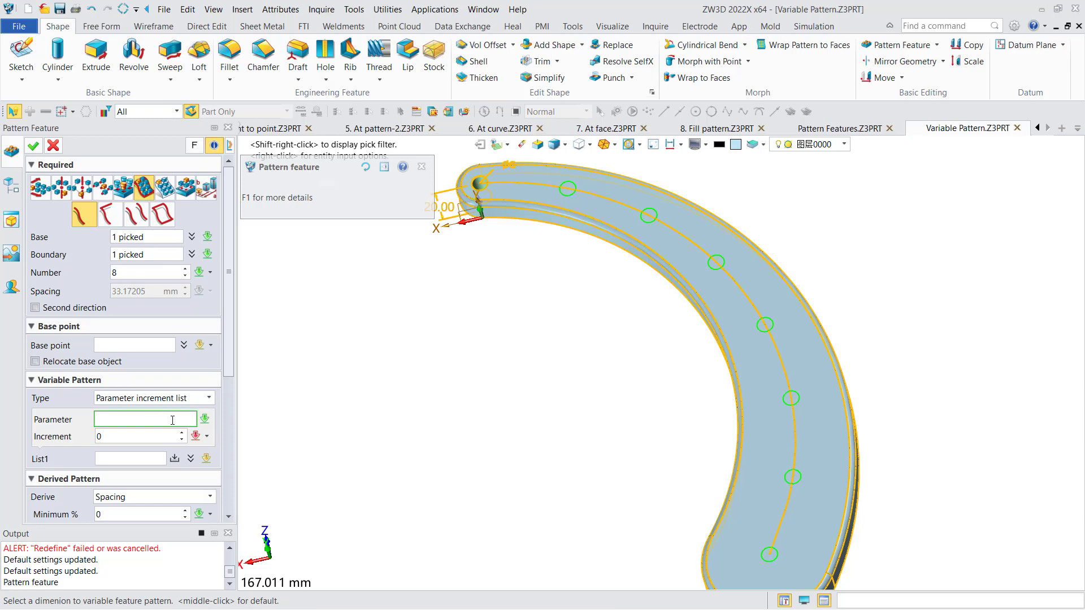
pyautogui.moveTo(425, 314); pyautogui.dragTo(452, 384, button='middle')
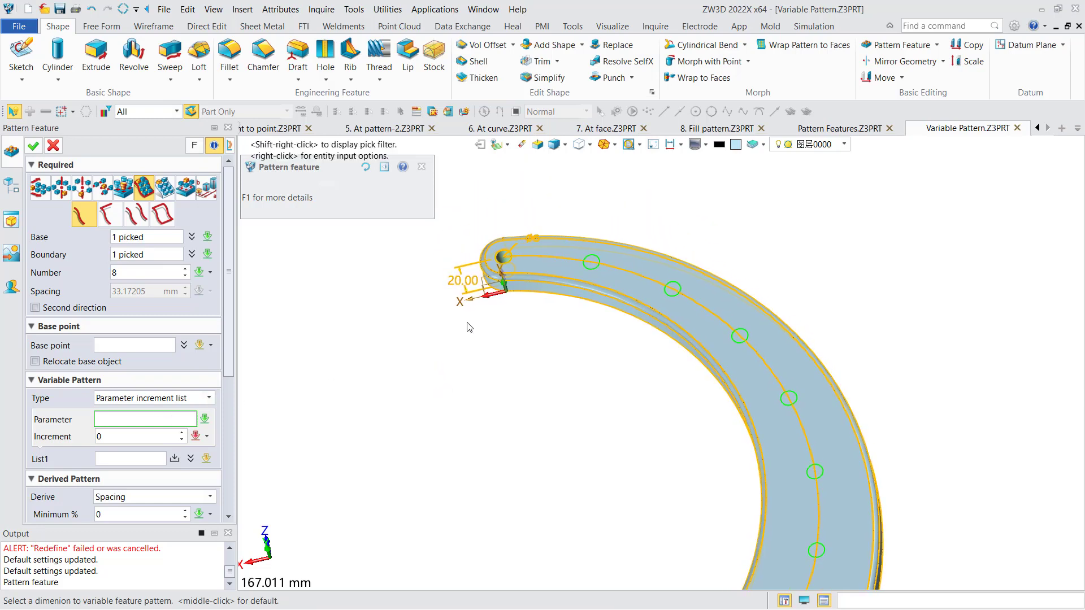
pyautogui.moveTo(467, 323); pyautogui.dragTo(473, 312, button='right')
pyautogui.scroll(5, 509, 237)
pyautogui.click(524, 267)
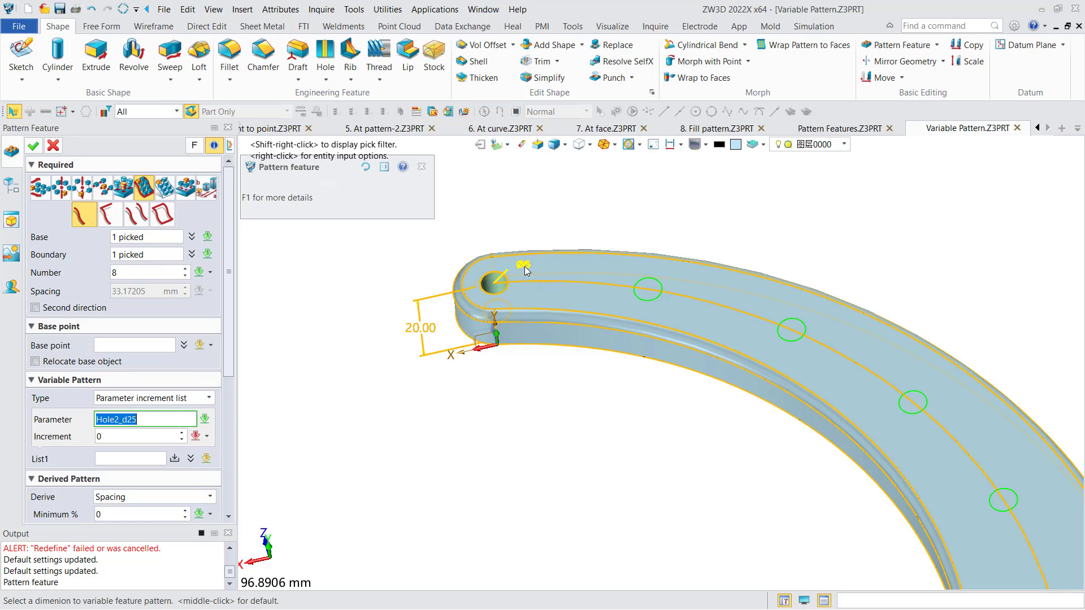
pyautogui.middleClick(525, 268)
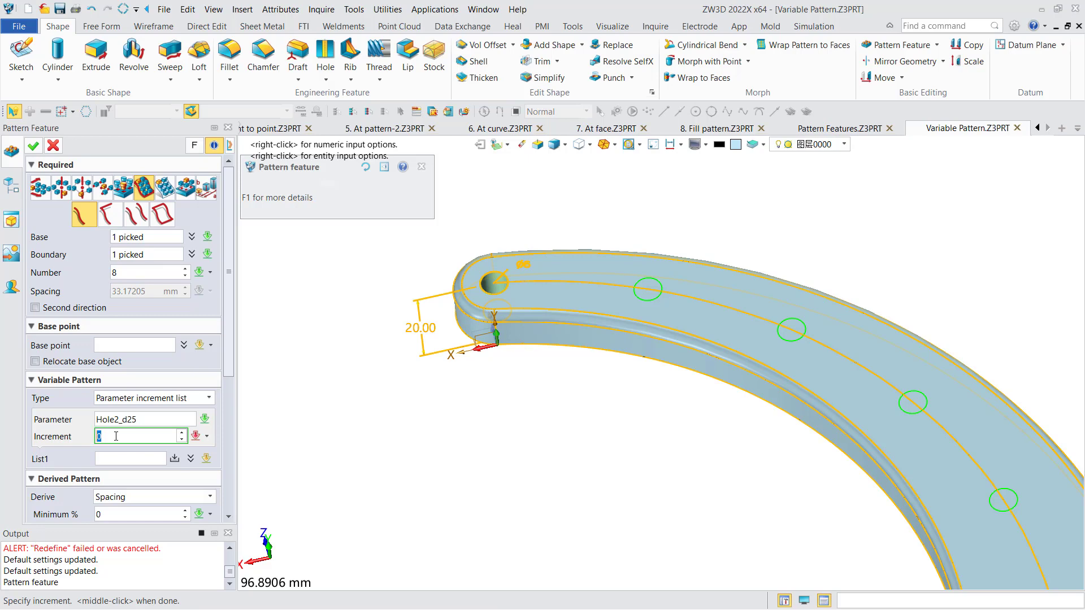
# Set the diameter increment to 2 and apply the variable hole pattern.
pyautogui.write('2')
pyautogui.moveTo(305, 395); pyautogui.dragTo(306, 367, button='middle')
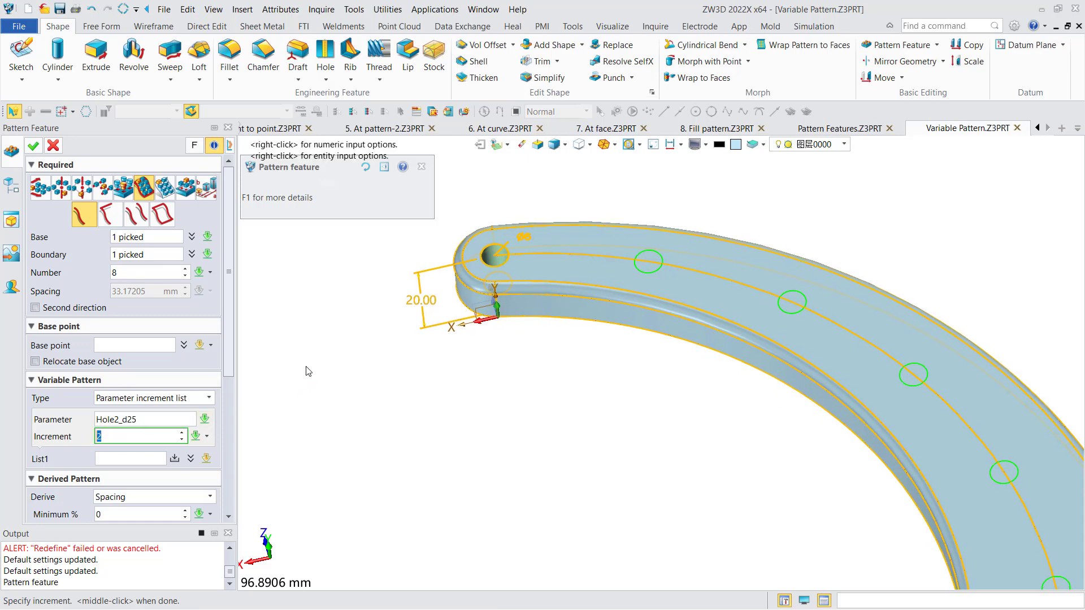
pyautogui.click(34, 146)
pyautogui.scroll(-3, 467, 335)
pyautogui.moveTo(520, 366); pyautogui.dragTo(516, 262, button='middle')
pyautogui.scroll(-3, 516, 262)
pyautogui.moveTo(516, 264); pyautogui.dragTo(531, 324, button='right')
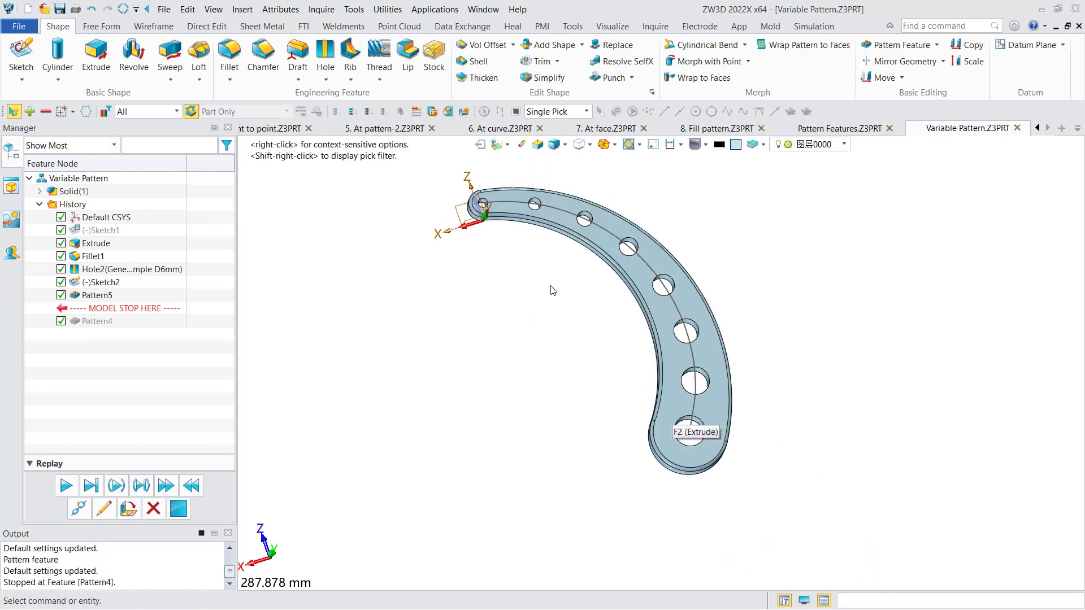
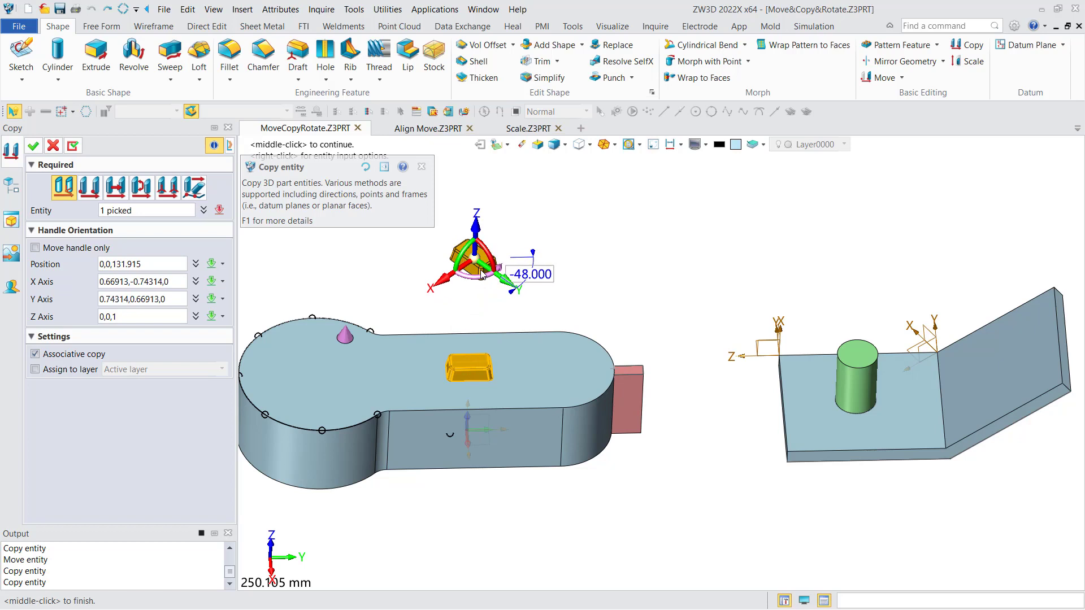
# Apply the dynamic copy of the yellow block and roll the model history back to before that copy.
pyautogui.moveTo(396, 268); pyautogui.dragTo(404, 279, button='middle')
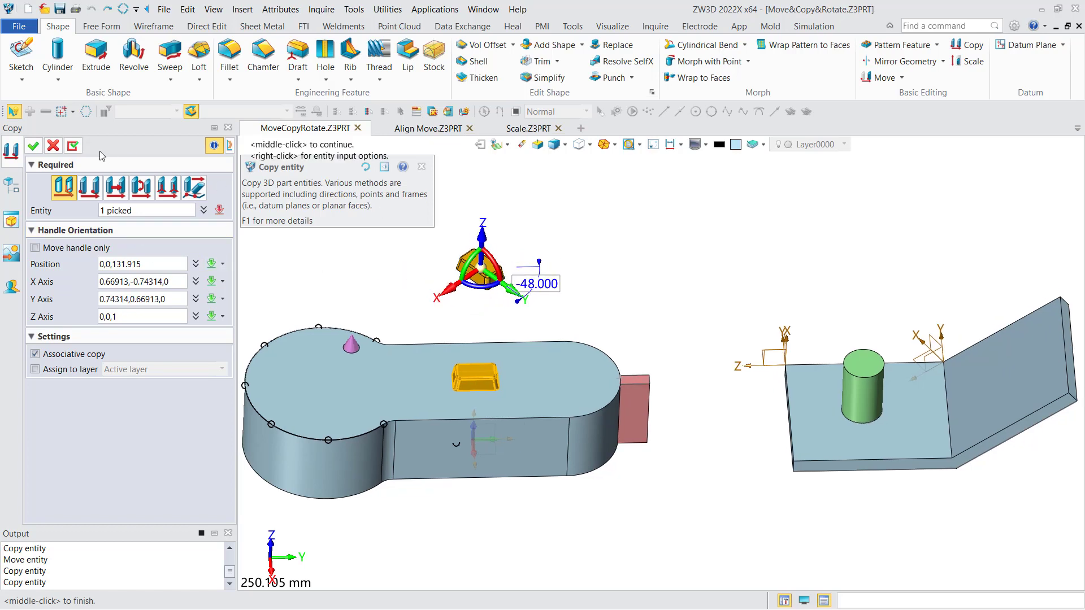
pyautogui.click(33, 146)
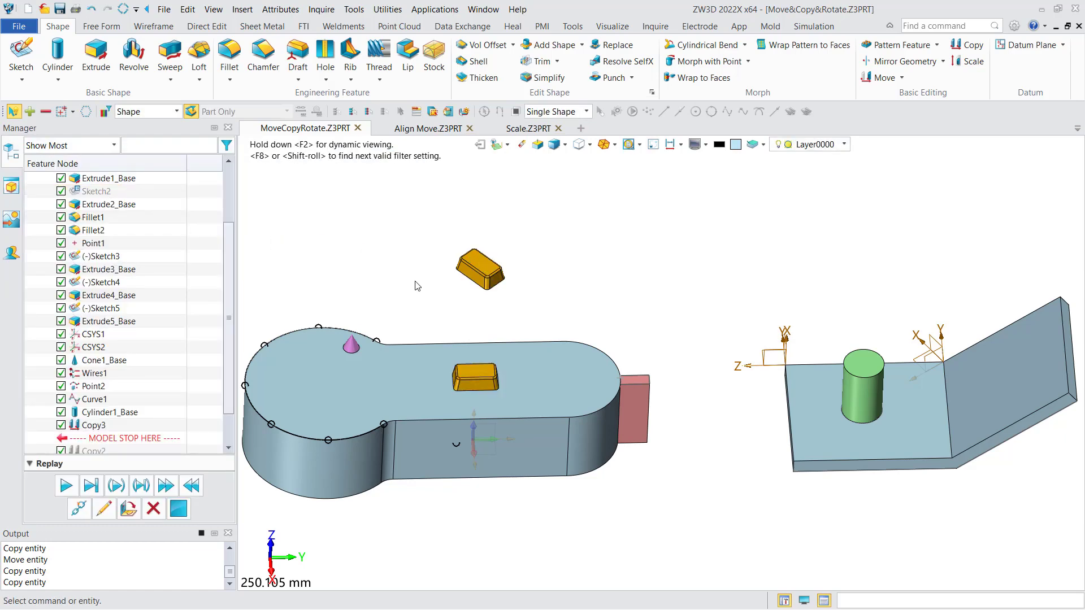
pyautogui.moveTo(168, 445); pyautogui.dragTo(140, 425)
pyautogui.moveTo(441, 288); pyautogui.dragTo(521, 284, button='middle')
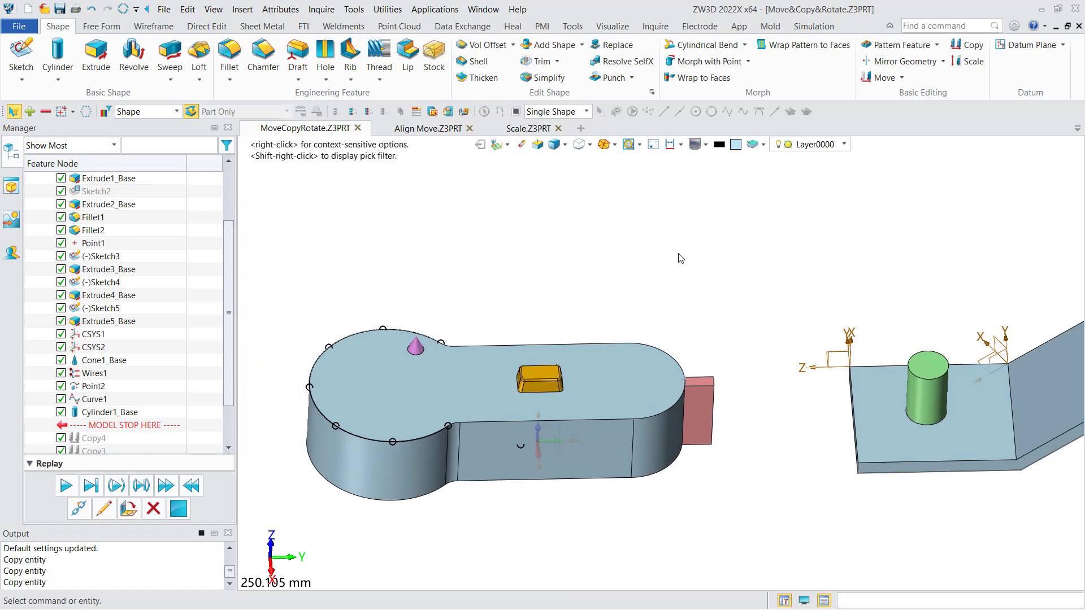
# Copy the yellow block point to point, from the midpoint of its front bottom edge to the point on the plate's front side face.
pyautogui.click(971, 46)
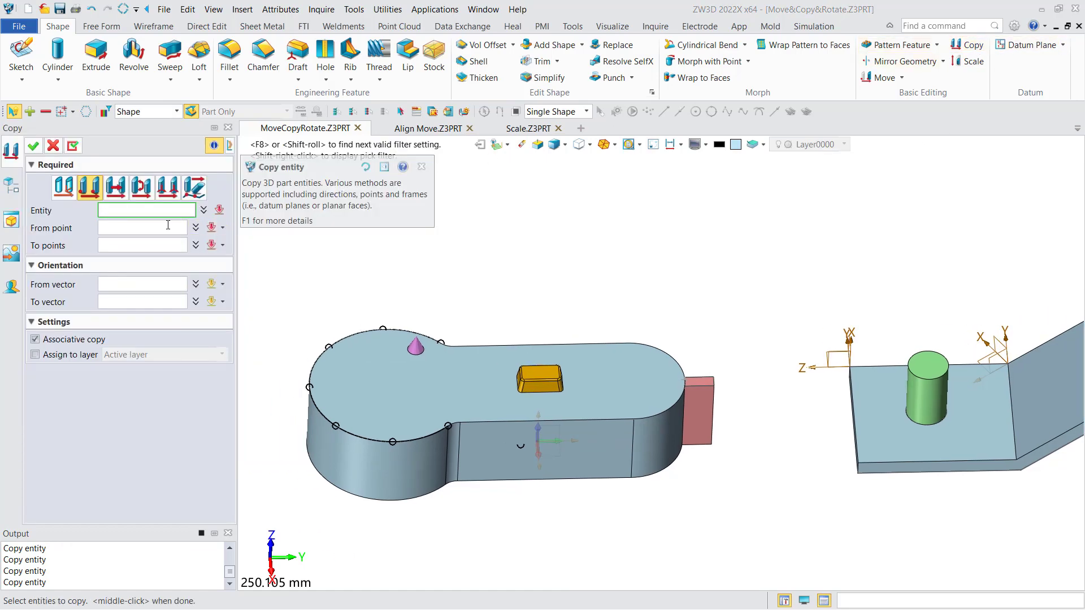
pyautogui.click(537, 392)
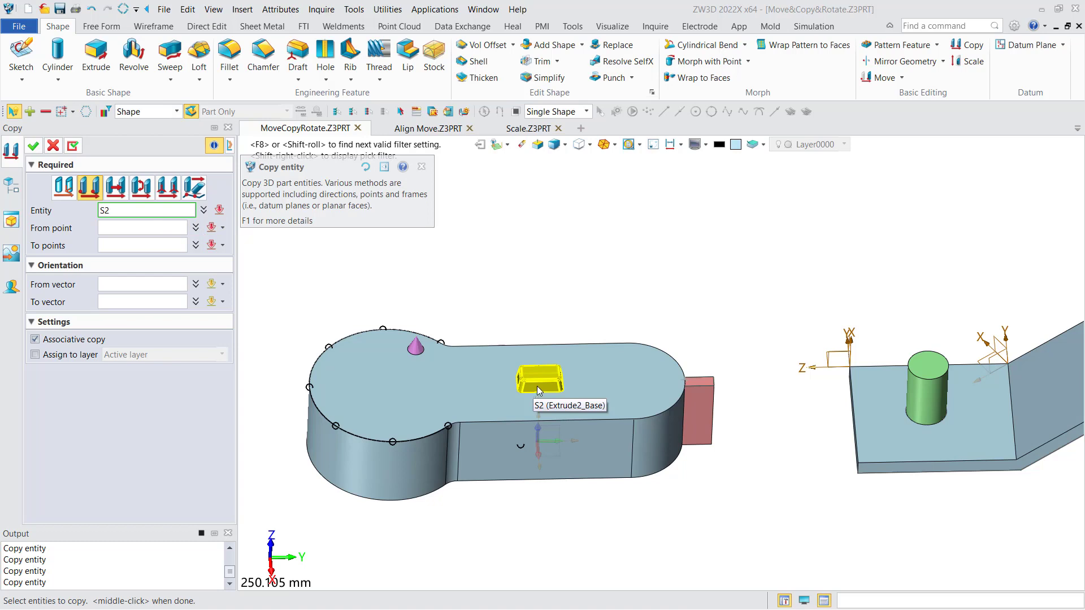
pyautogui.click(537, 387)
pyautogui.click(146, 228)
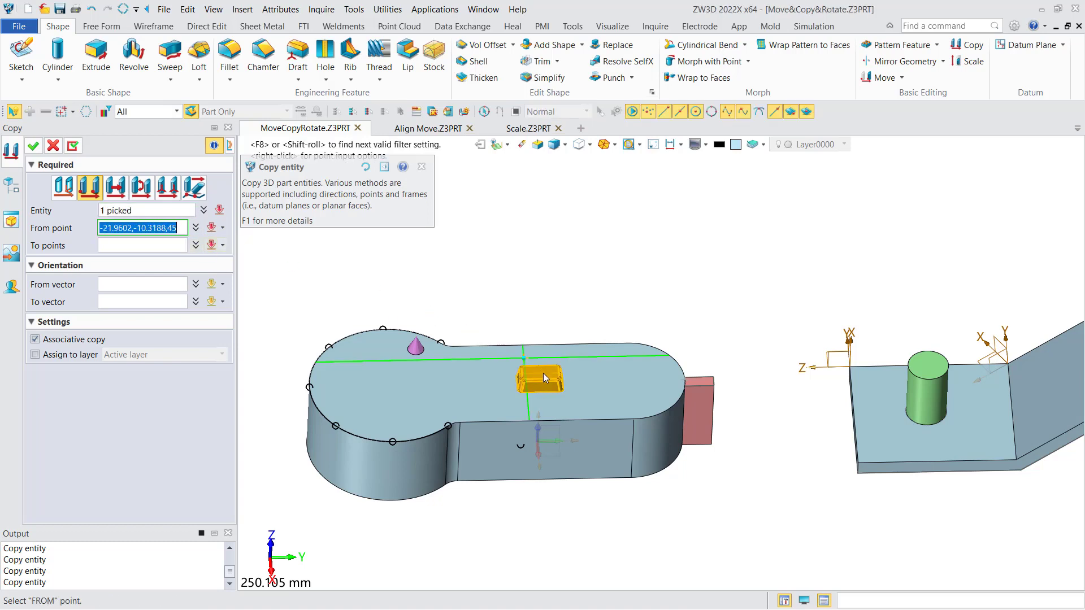
pyautogui.click(541, 391)
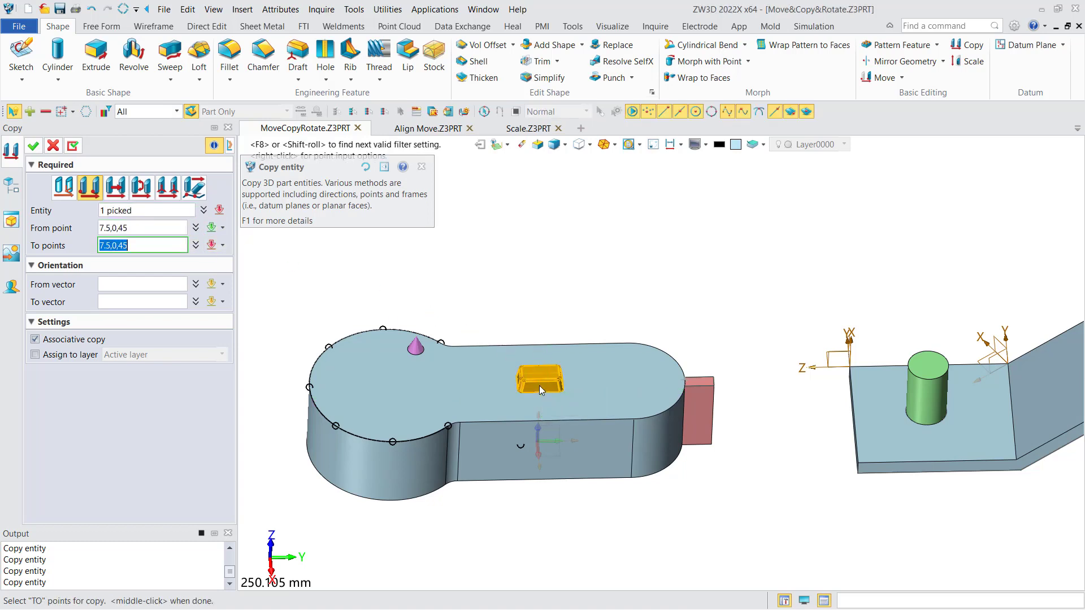
pyautogui.click(521, 445)
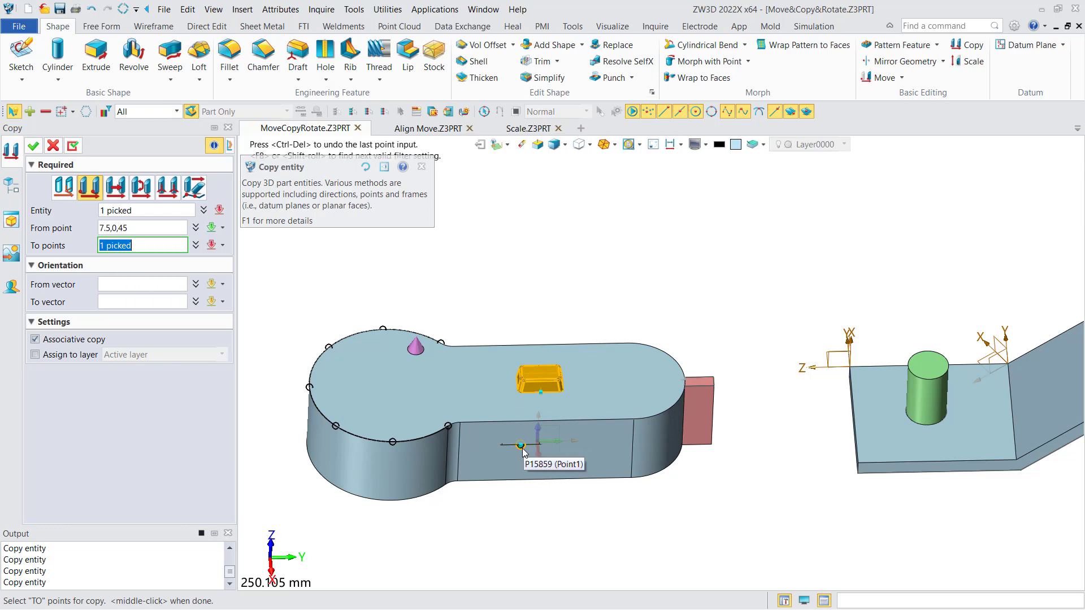
pyautogui.click(32, 146)
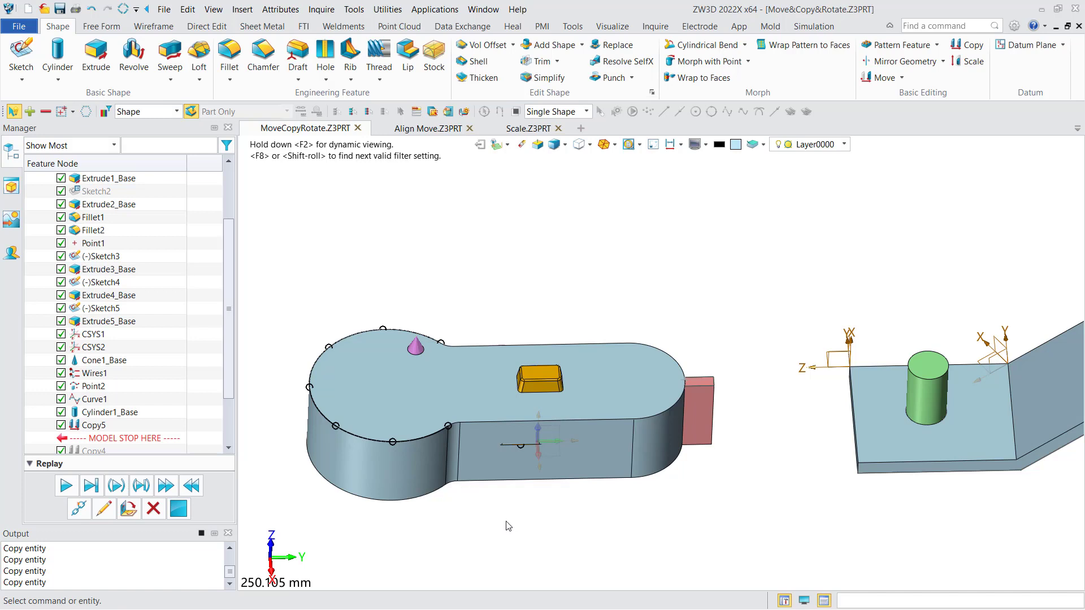
# Reopen the point-to-point copy and define its from vector as the face normal of the plate's top face.
pyautogui.doubleClick(94, 426)
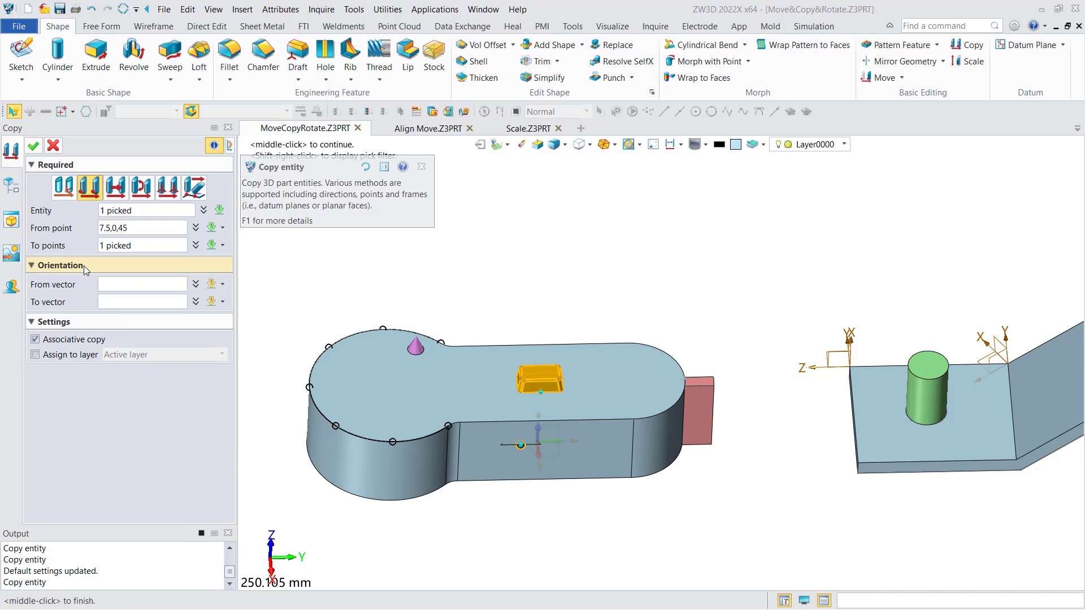
pyautogui.click(127, 285)
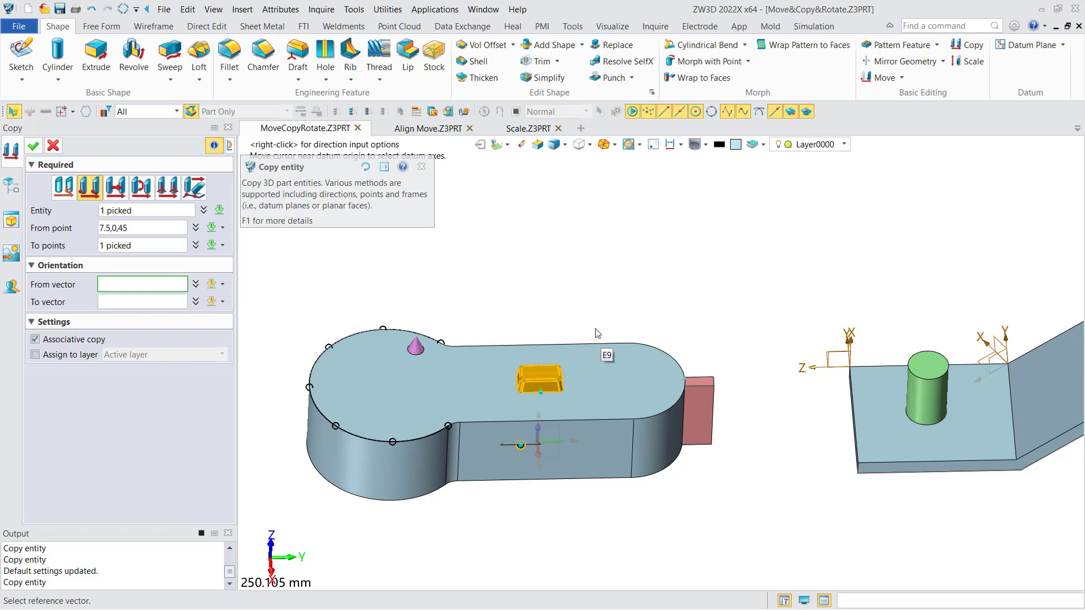
pyautogui.rightClick(564, 273)
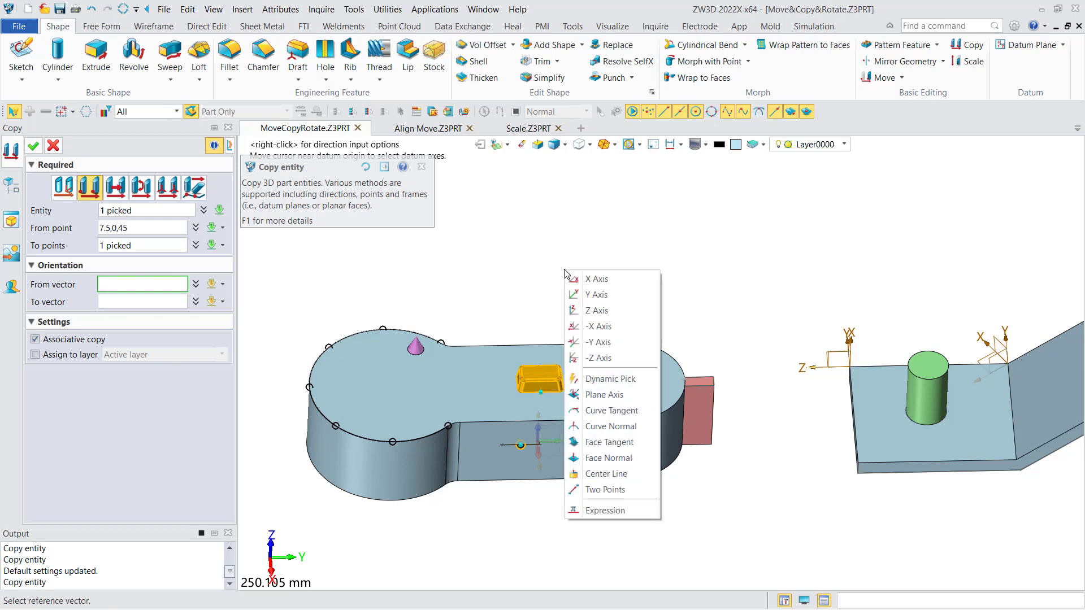
pyautogui.click(631, 460)
pyautogui.click(601, 382)
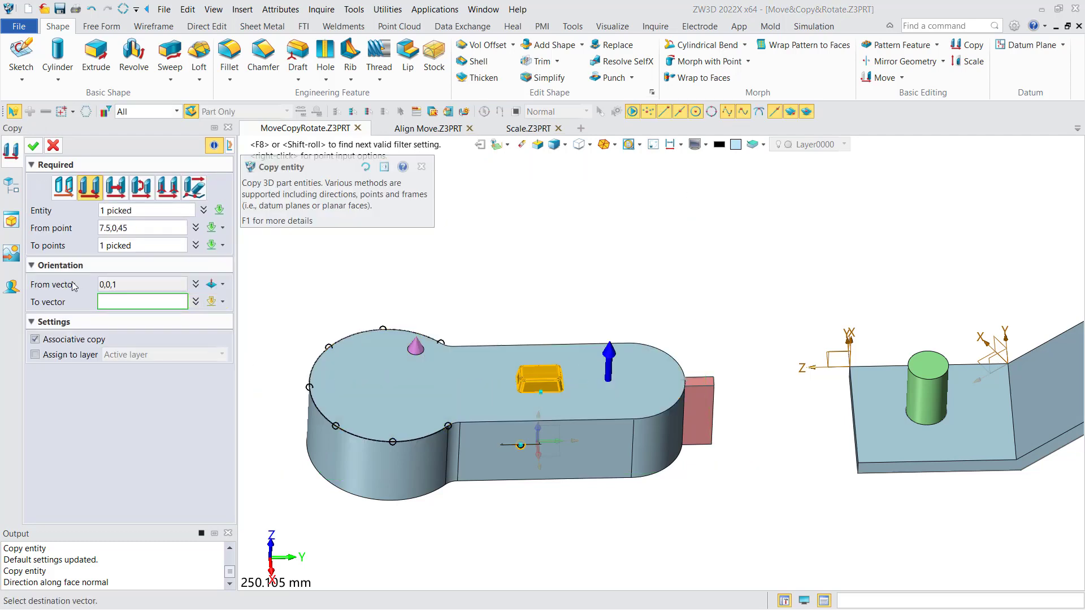
# Define the copy's to vector as the face normal of the plate's front side face and apply the edit.
pyautogui.click(125, 302)
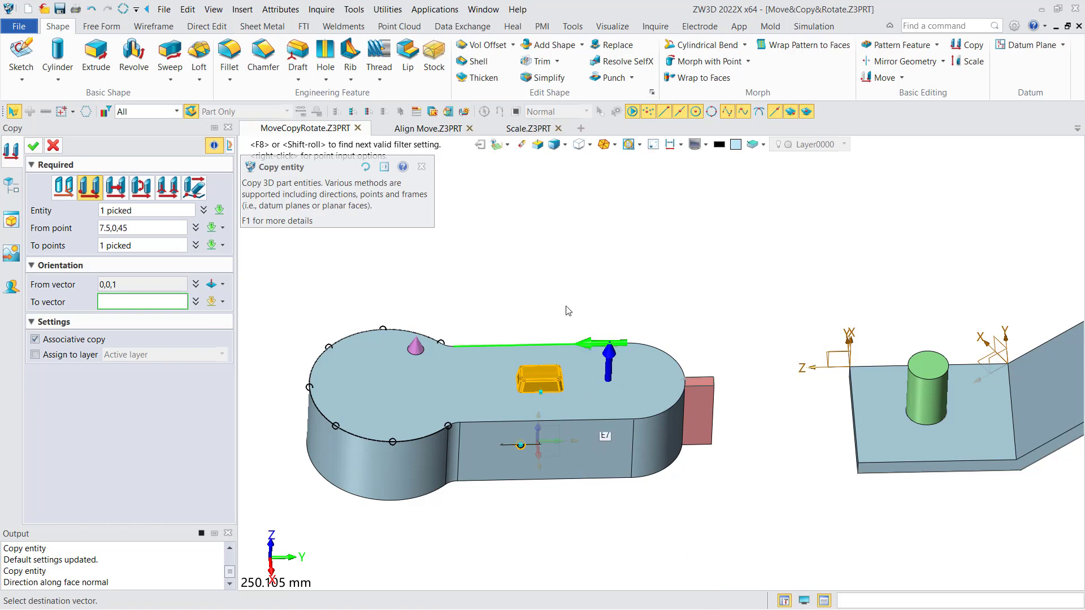
pyautogui.rightClick(551, 257)
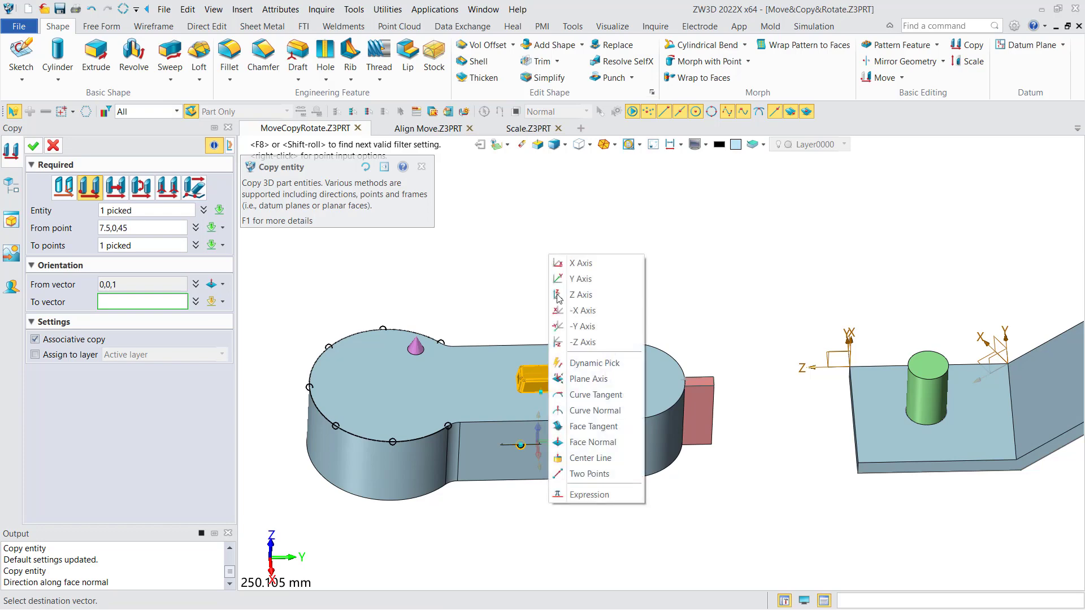
pyautogui.click(588, 446)
pyautogui.click(585, 443)
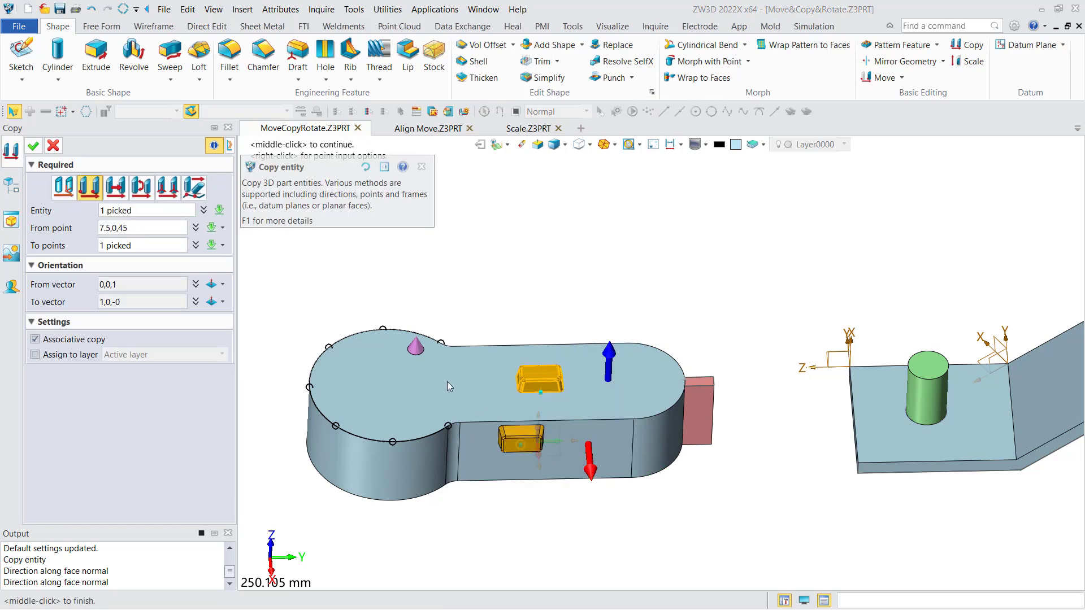
pyautogui.middleClick(446, 278)
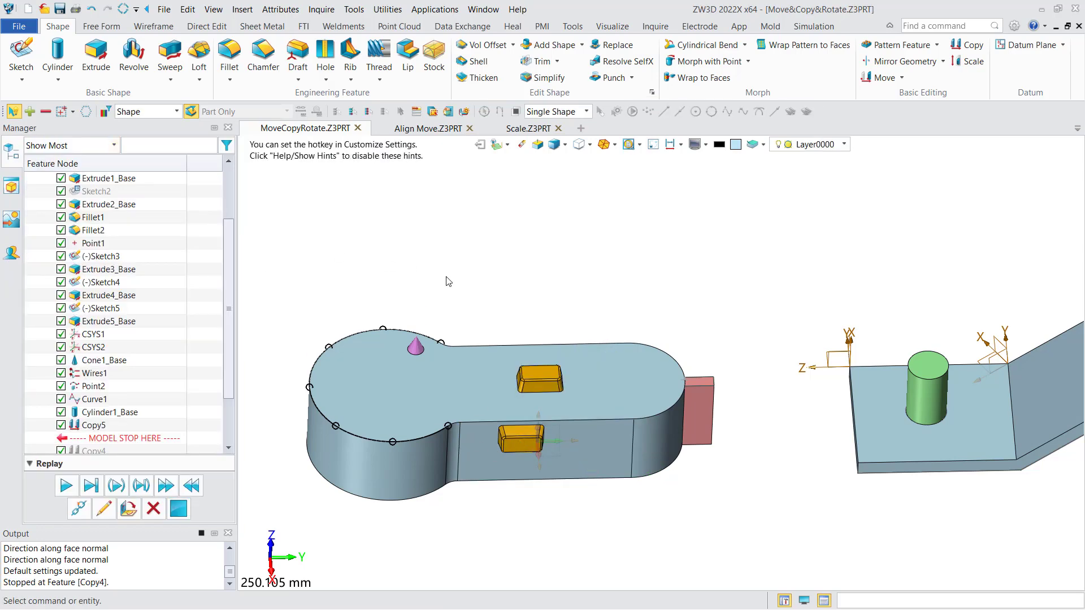
# Start an along-direction copy of the yellow block on the top face, using the plate's straight front top edge as direction.
pyautogui.moveTo(482, 271)
pyautogui.mouseDown(button='right')
pyautogui.moveTo(487, 238)
pyautogui.moveTo(496, 243)
pyautogui.moveTo(479, 271)
pyautogui.mouseUp(button='right')
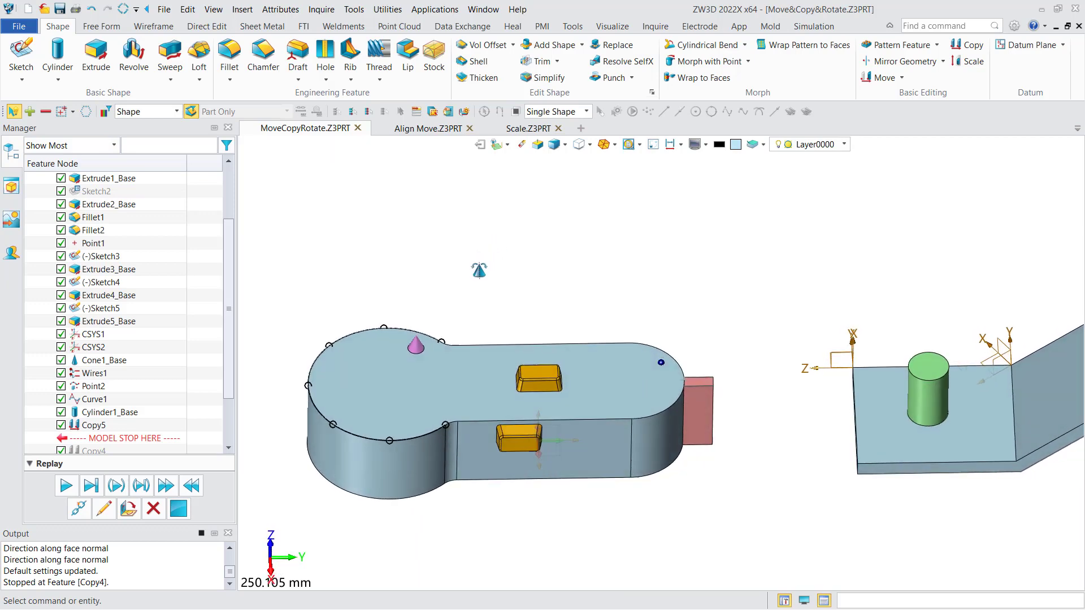
pyautogui.click(970, 45)
pyautogui.click(114, 186)
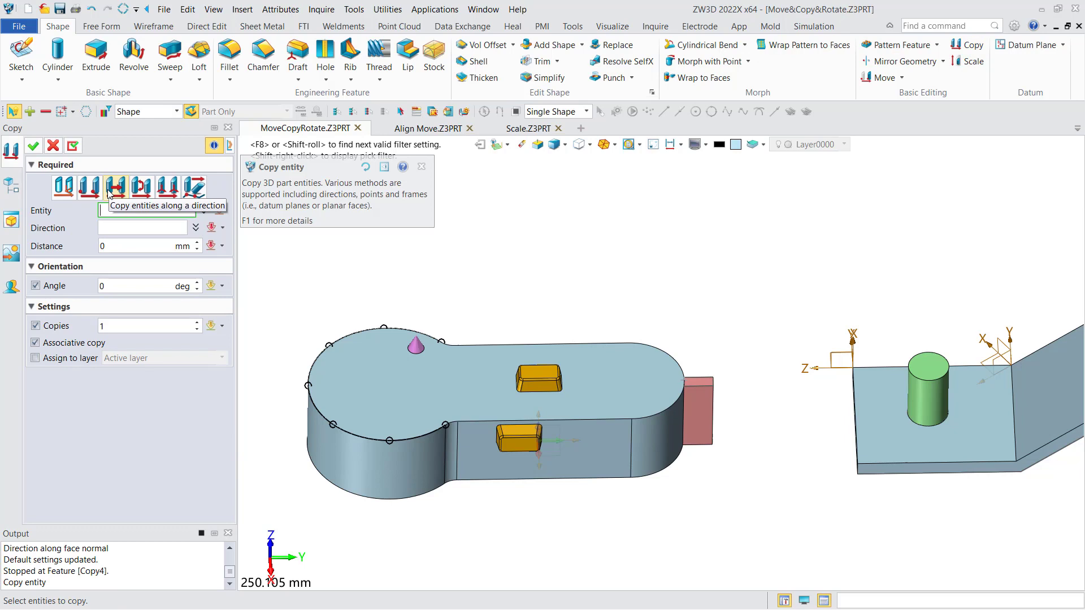
pyautogui.moveTo(562, 307); pyautogui.dragTo(520, 315, button='middle')
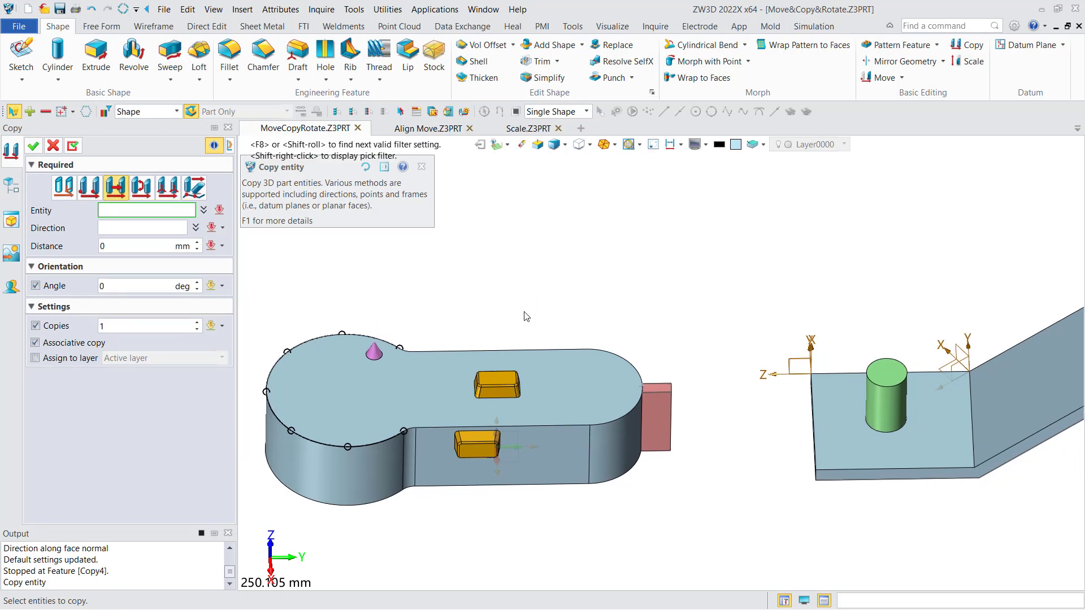
pyautogui.click(497, 388)
pyautogui.click(118, 223)
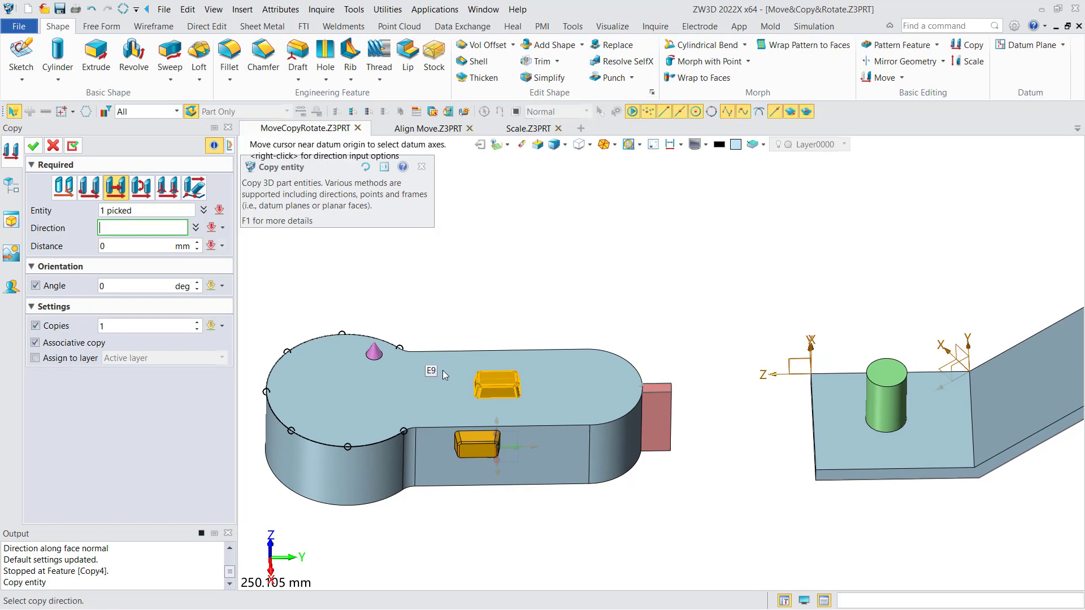
pyautogui.click(441, 434)
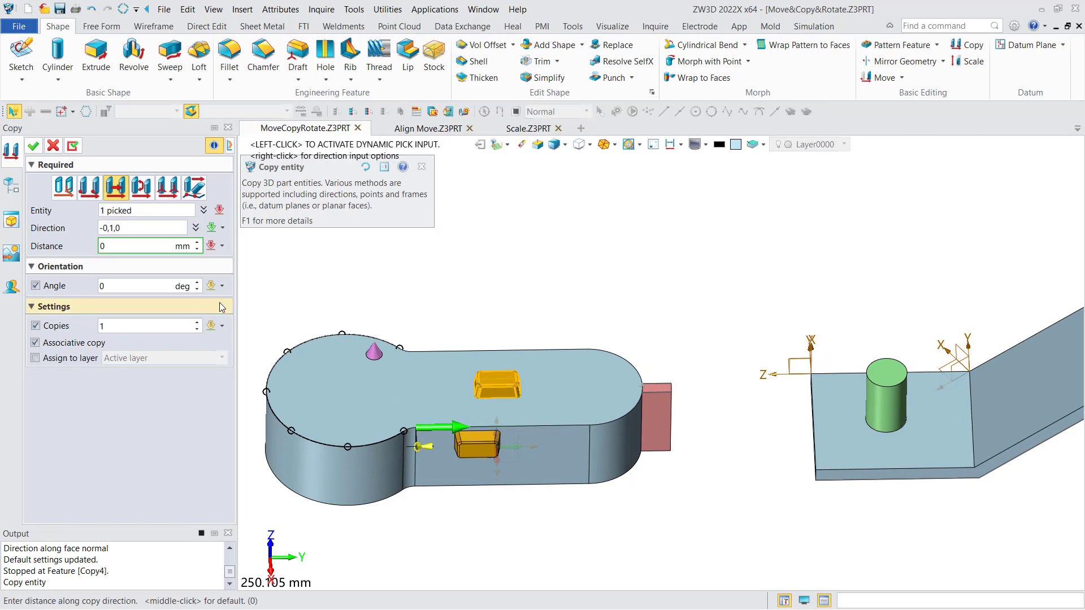
# Preview the directional copy with a 37.5 mm distance and 5 copies, and discard it.
pyautogui.moveTo(431, 453); pyautogui.dragTo(493, 447)
pyautogui.click(144, 329)
pyautogui.scroll(4, 146, 328)
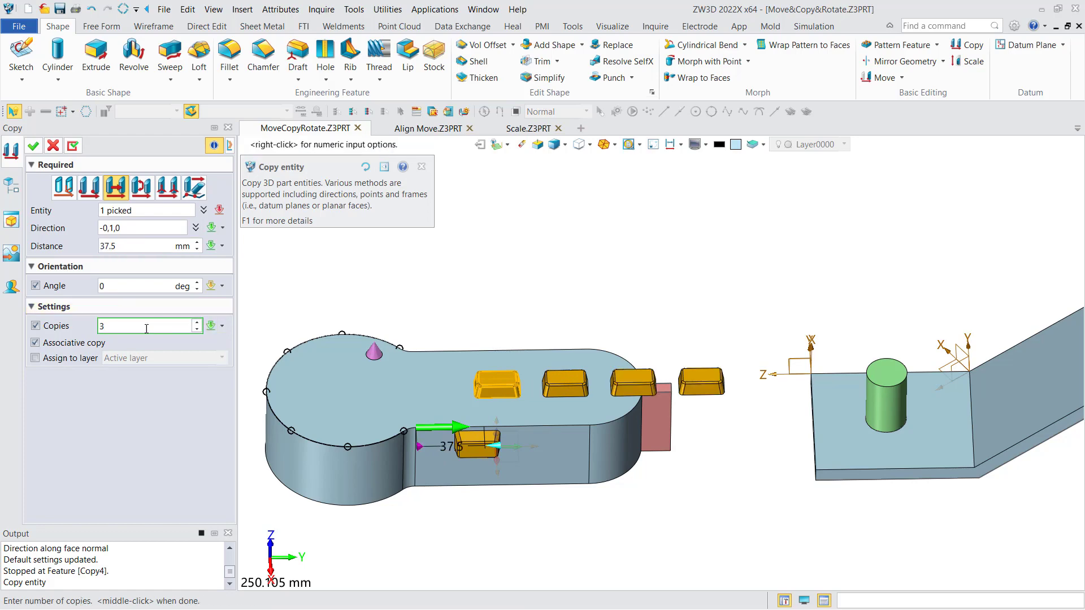
pyautogui.scroll(-1, 149, 328)
pyautogui.scroll(1, 149, 328)
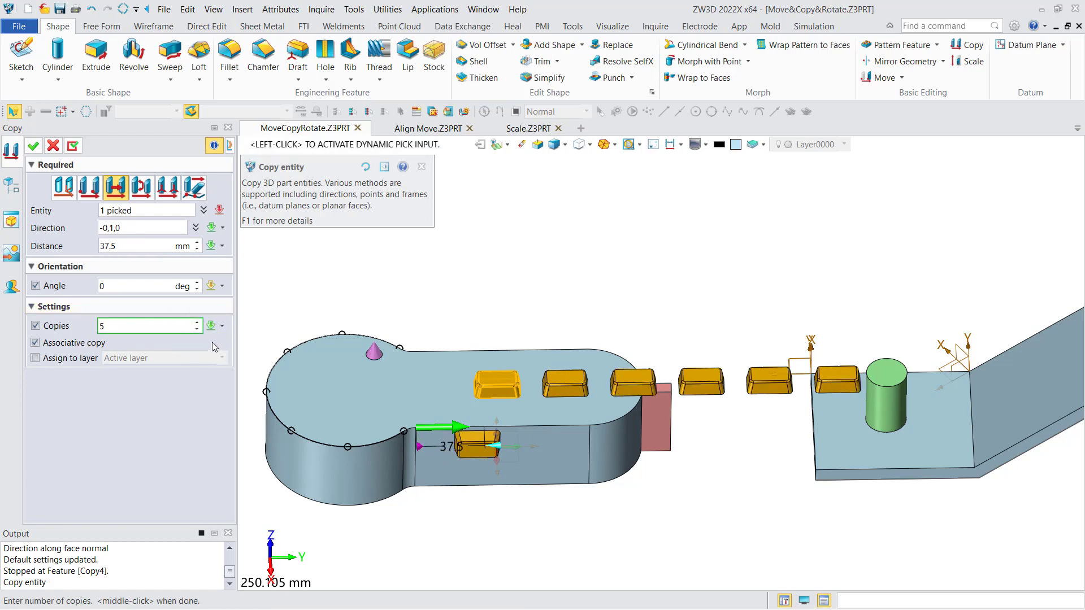
pyautogui.click(53, 146)
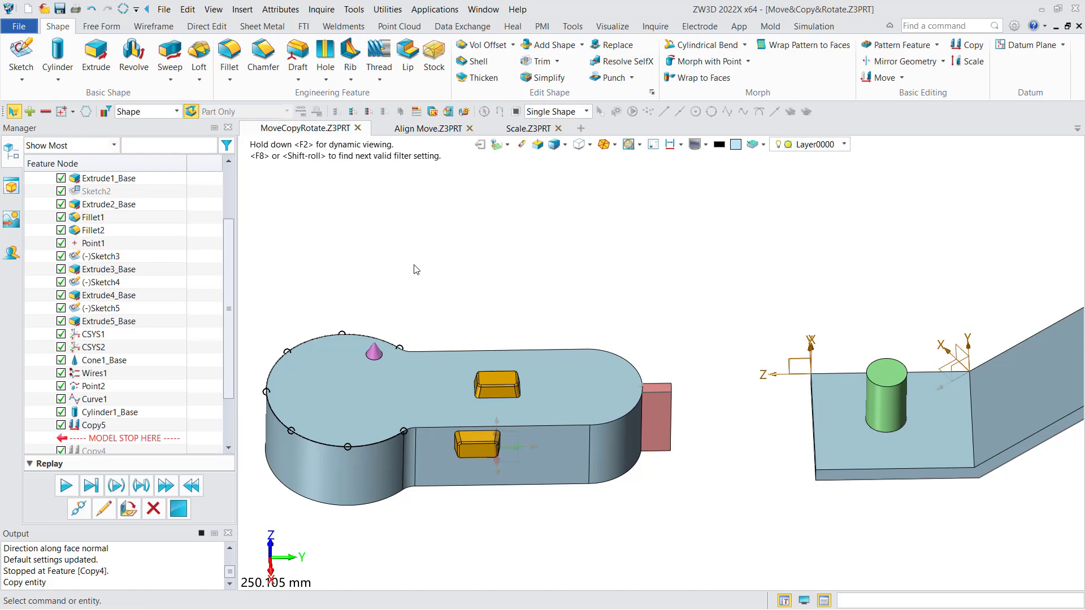
# Start a rotational copy of the red block about the center line of the plate's rounded end face.
pyautogui.middleClick(551, 249)
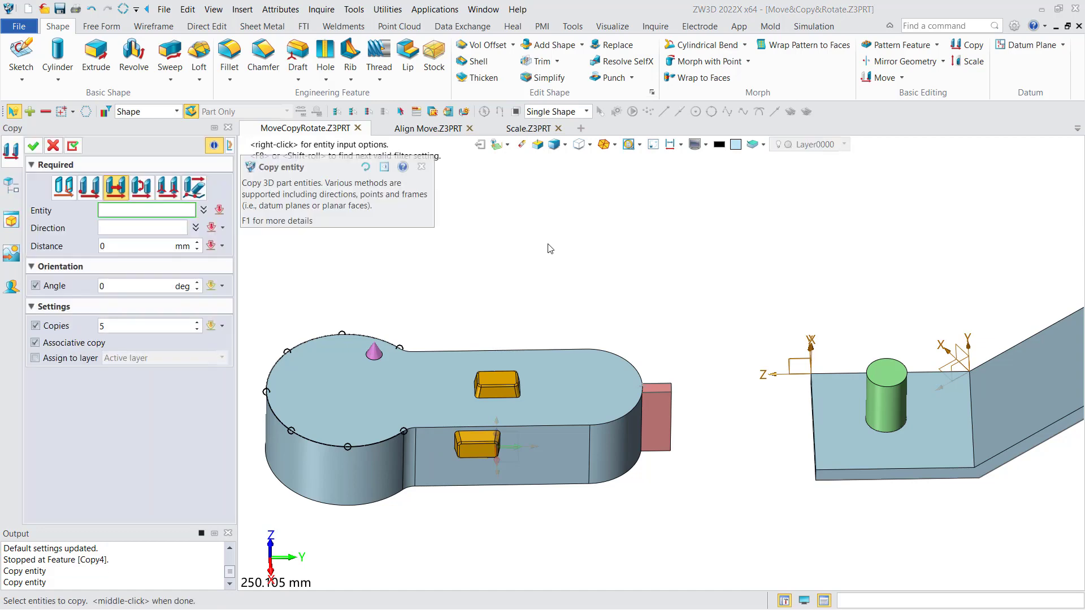
pyautogui.click(139, 187)
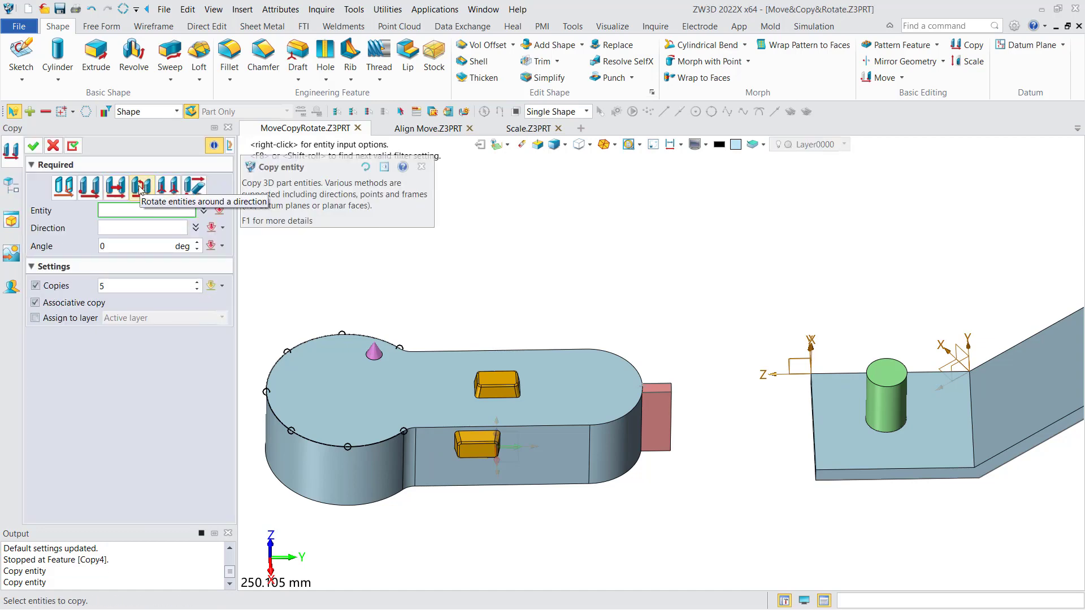
pyautogui.click(651, 433)
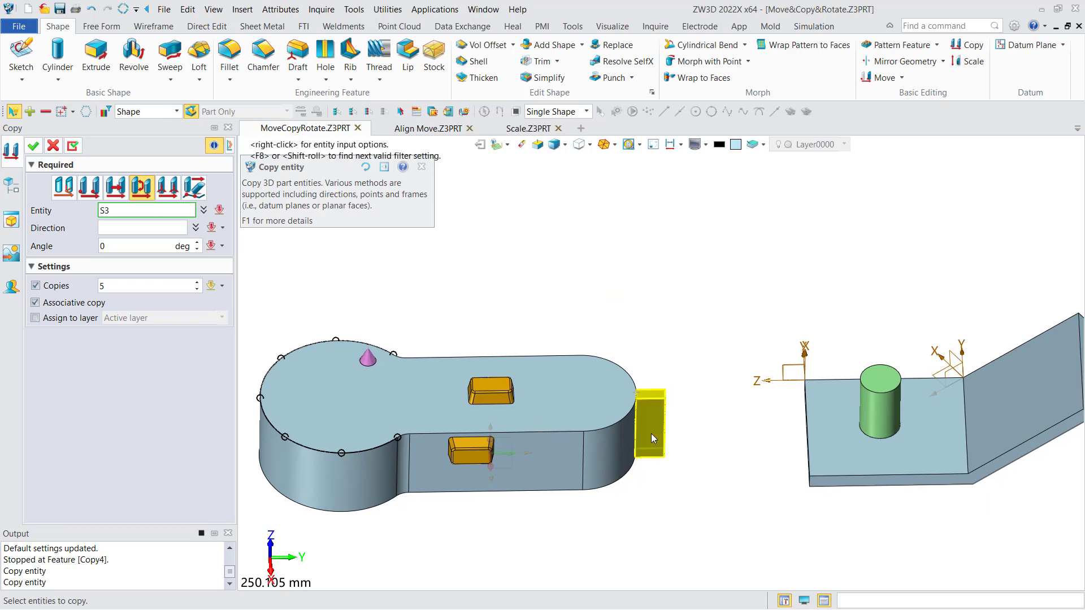
pyautogui.click(652, 432)
pyautogui.click(131, 229)
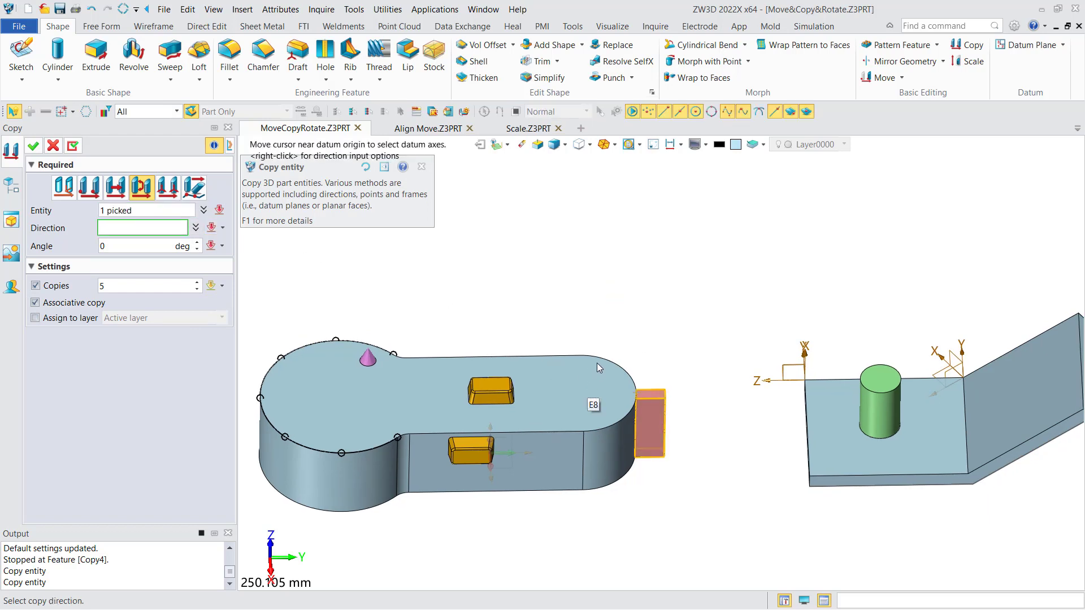
pyautogui.rightClick(666, 287)
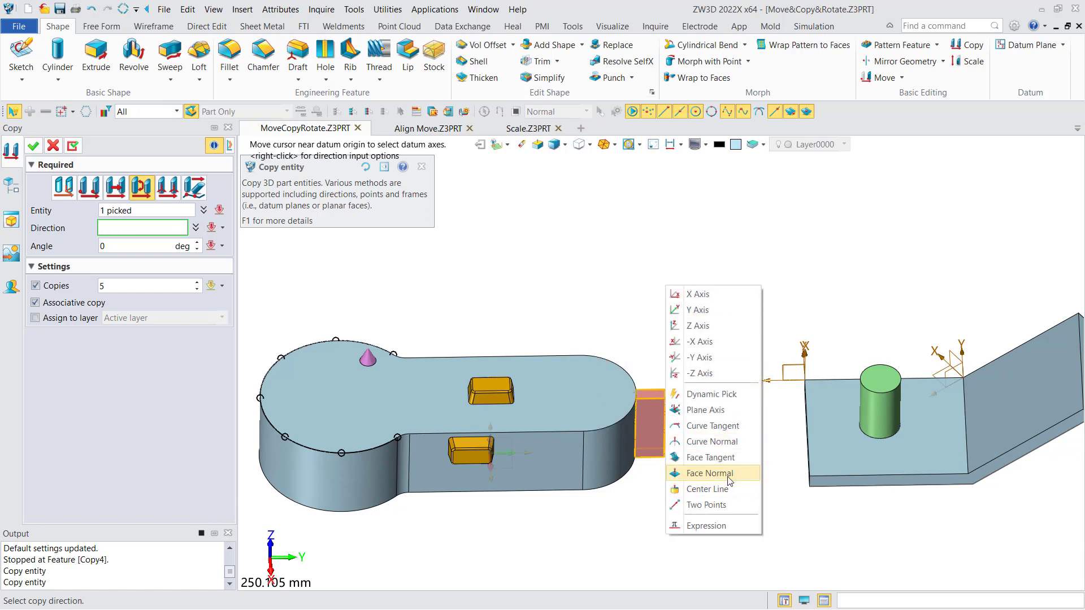
pyautogui.click(712, 489)
pyautogui.click(606, 455)
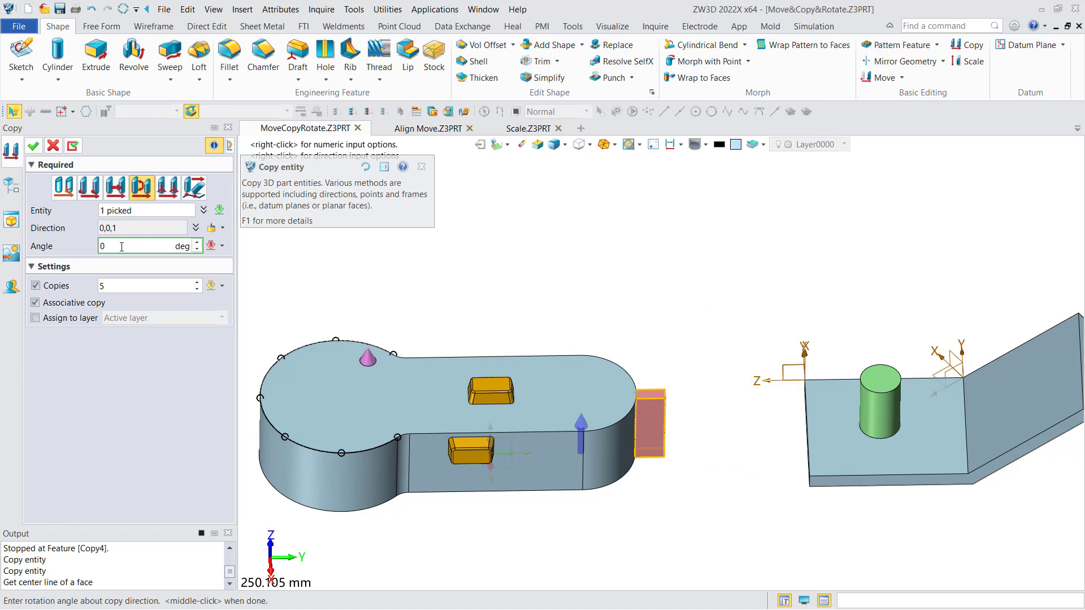
# Set the red block's rotational copy to a 30° angle and 2 copies, and apply it.
pyautogui.click(112, 287)
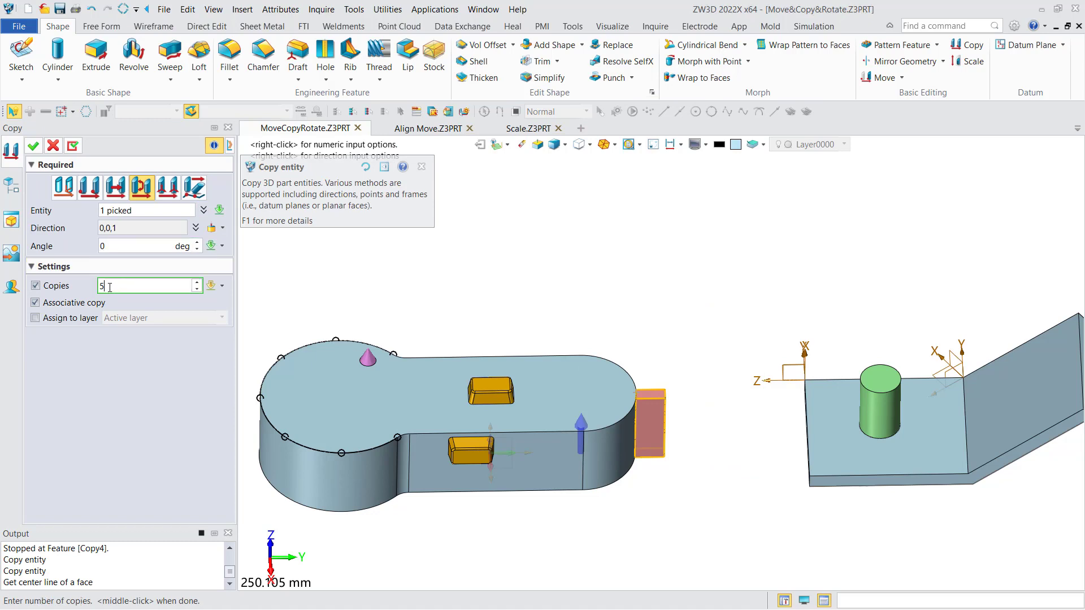
pyautogui.click(100, 246)
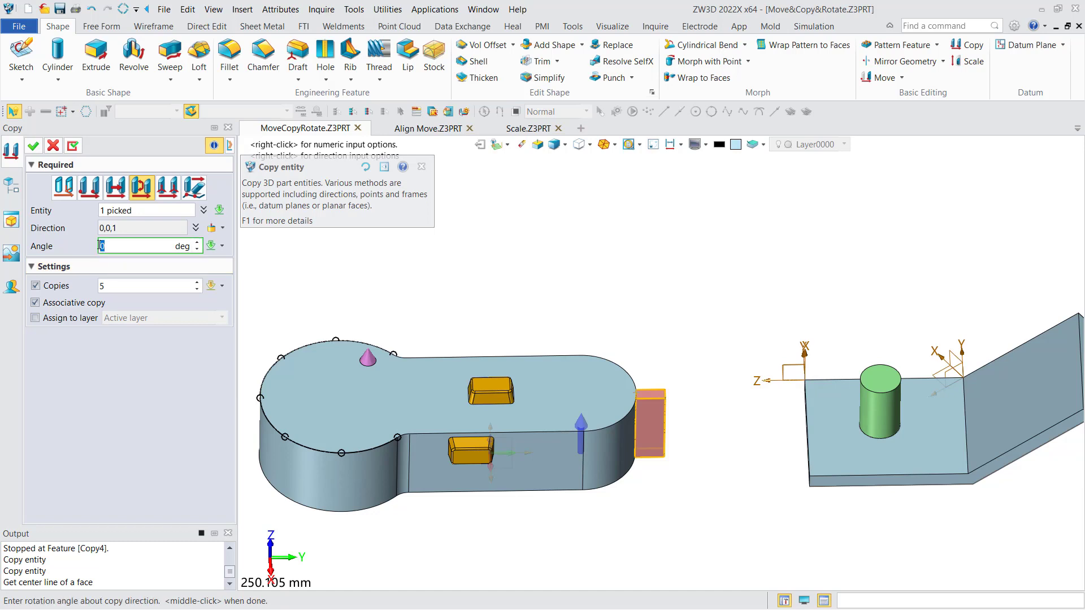
pyautogui.write('30')
pyautogui.click(121, 286)
pyautogui.doubleClick(102, 285)
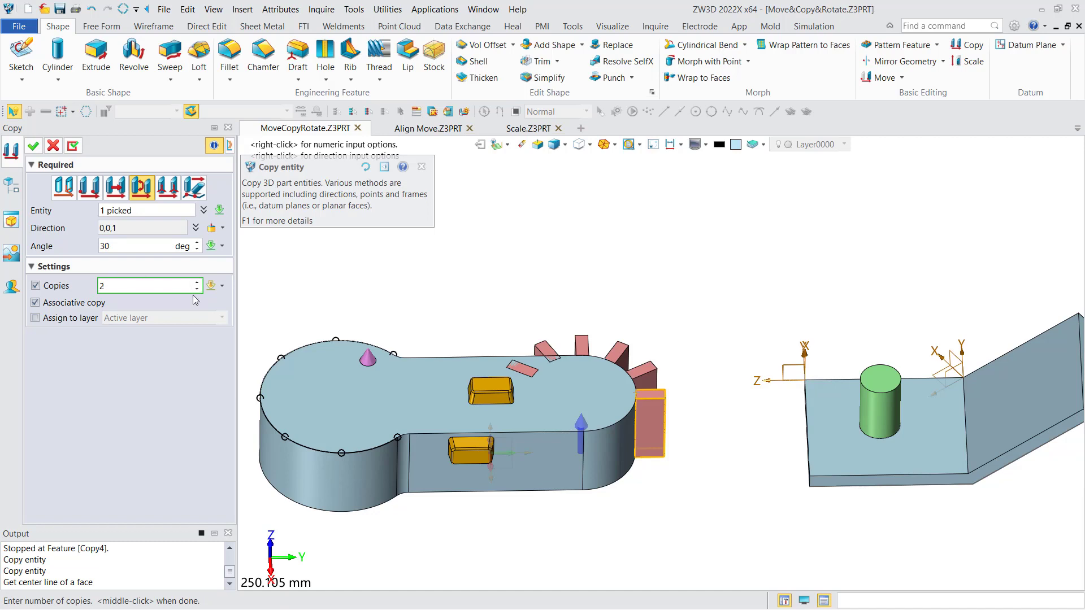
pyautogui.click(151, 246)
pyautogui.moveTo(609, 297); pyautogui.dragTo(591, 285, button='middle')
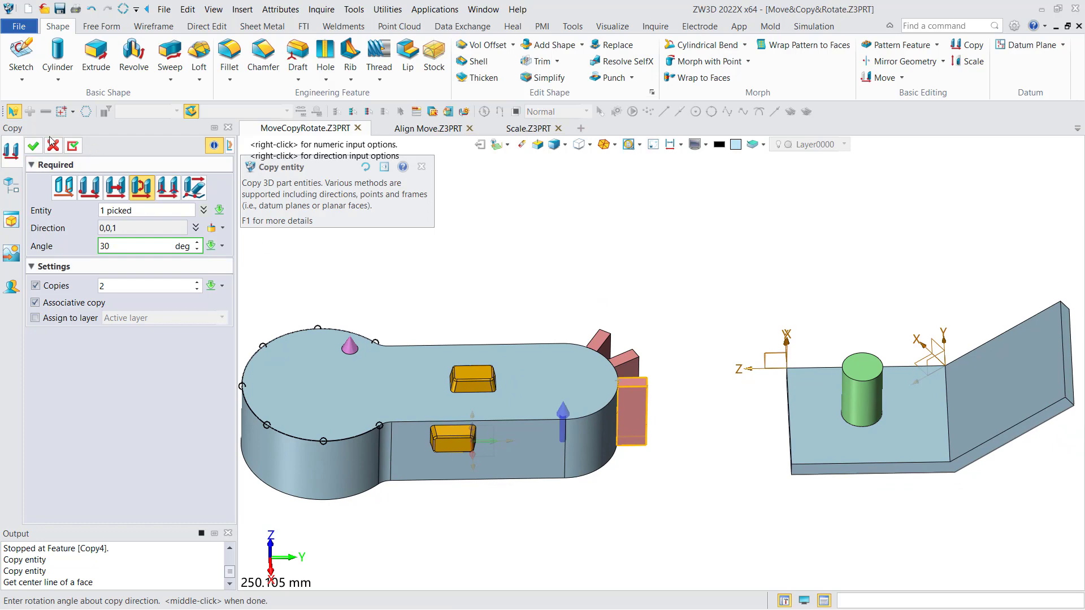
pyautogui.click(33, 146)
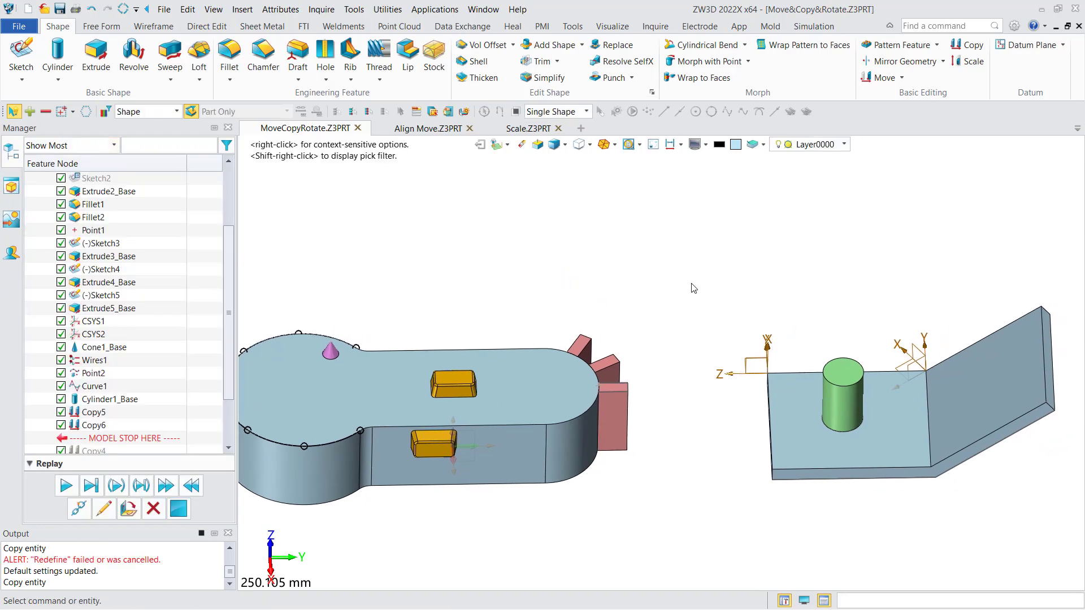
# Start a frame-to-frame copy of the green cylinder, using CSYS1 at the flat plate's outer corner as the from frame.
pyautogui.click(969, 45)
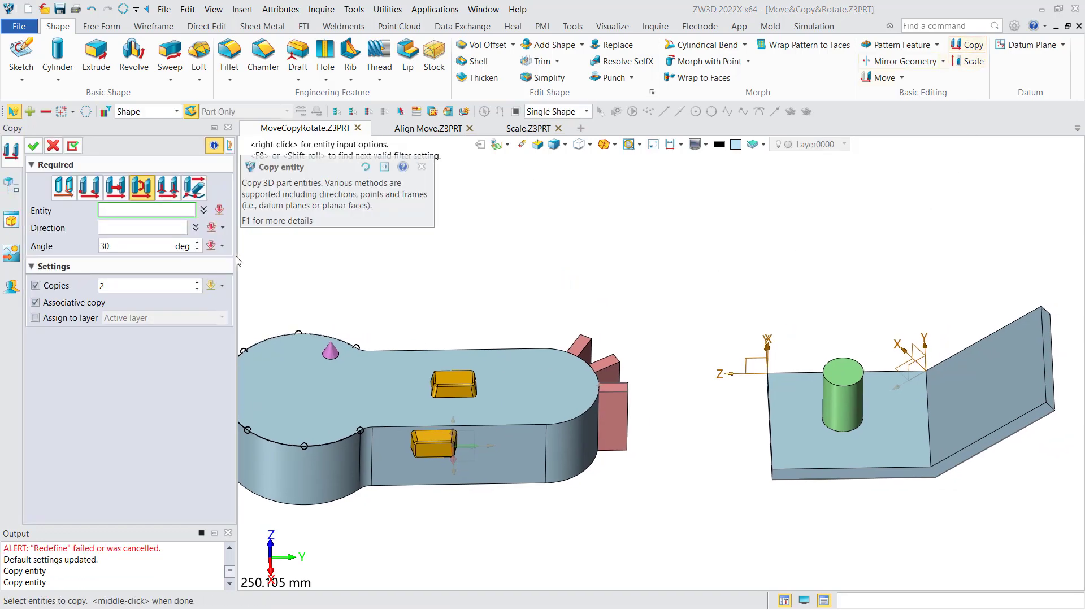
pyautogui.click(174, 189)
pyautogui.moveTo(599, 254); pyautogui.dragTo(495, 256, button='middle')
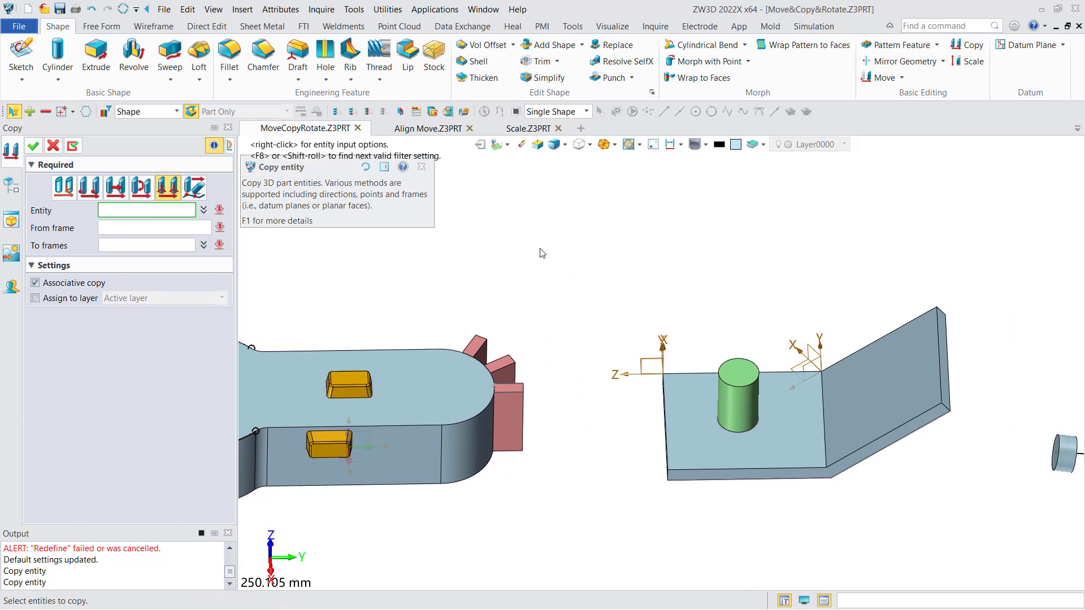
pyautogui.click(749, 411)
pyautogui.middleClick(746, 407)
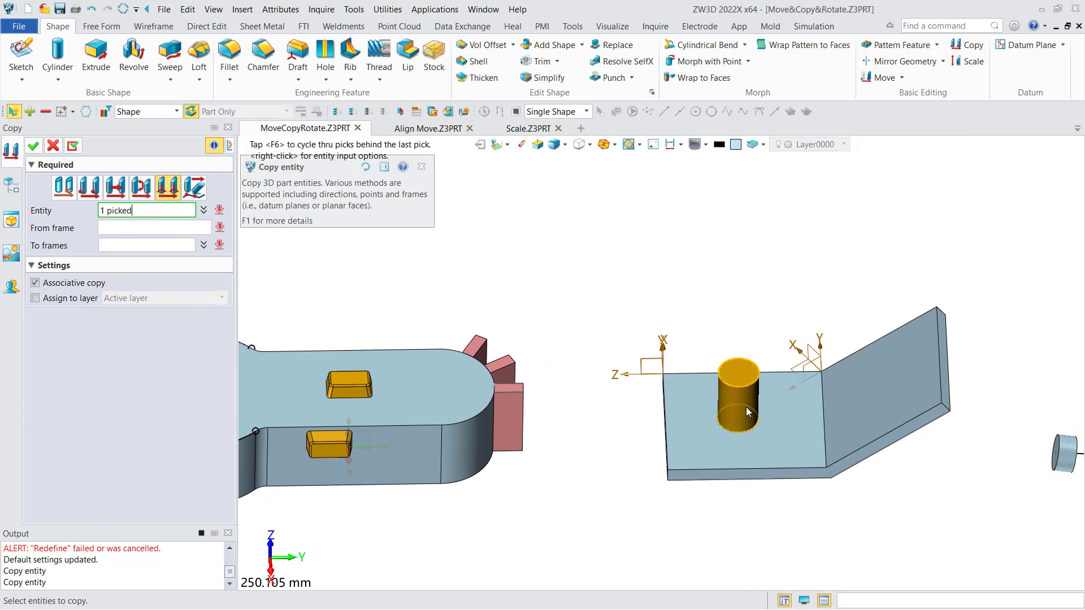
pyautogui.moveTo(470, 310); pyautogui.dragTo(600, 297, button='right')
pyautogui.scroll(3, 596, 300)
pyautogui.click(582, 334)
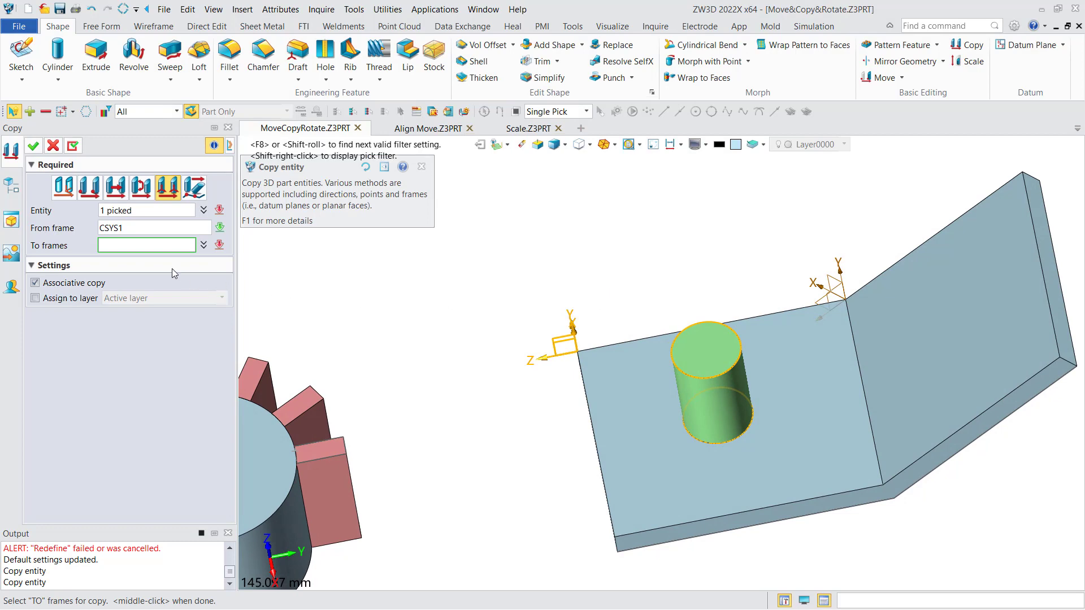
# Set CSYS2 at the plate's bend as the green cylinder's target frame and apply the copy.
pyautogui.moveTo(793, 287)
pyautogui.mouseDown(button='right')
pyautogui.moveTo(810, 279)
pyautogui.moveTo(795, 310)
pyautogui.moveTo(798, 279)
pyautogui.mouseUp(button='right')
pyautogui.click(817, 306)
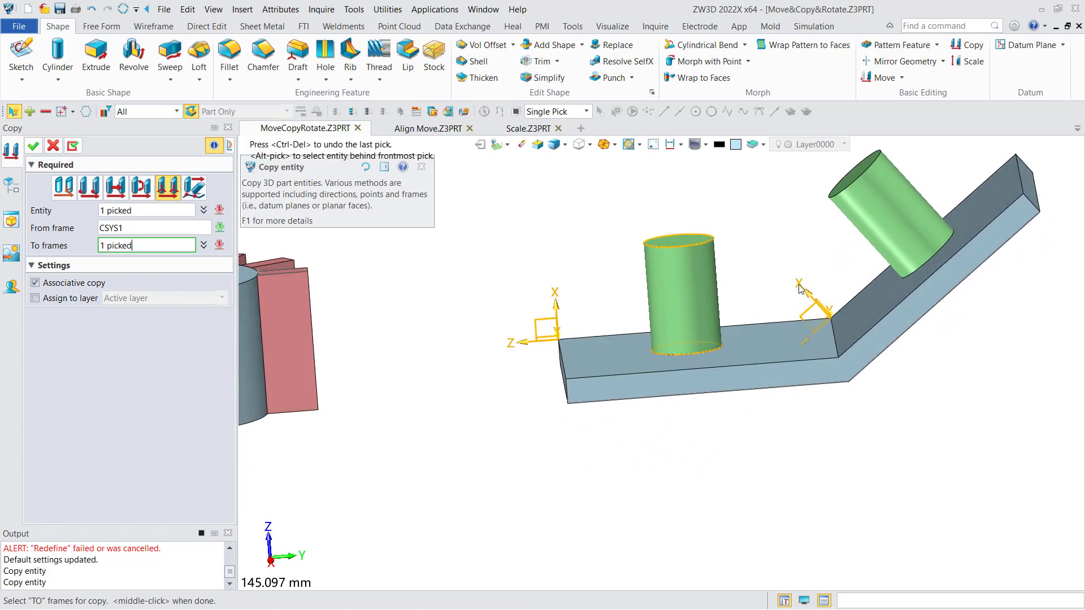
pyautogui.moveTo(803, 298); pyautogui.dragTo(759, 296, button='middle')
pyautogui.press('F8')
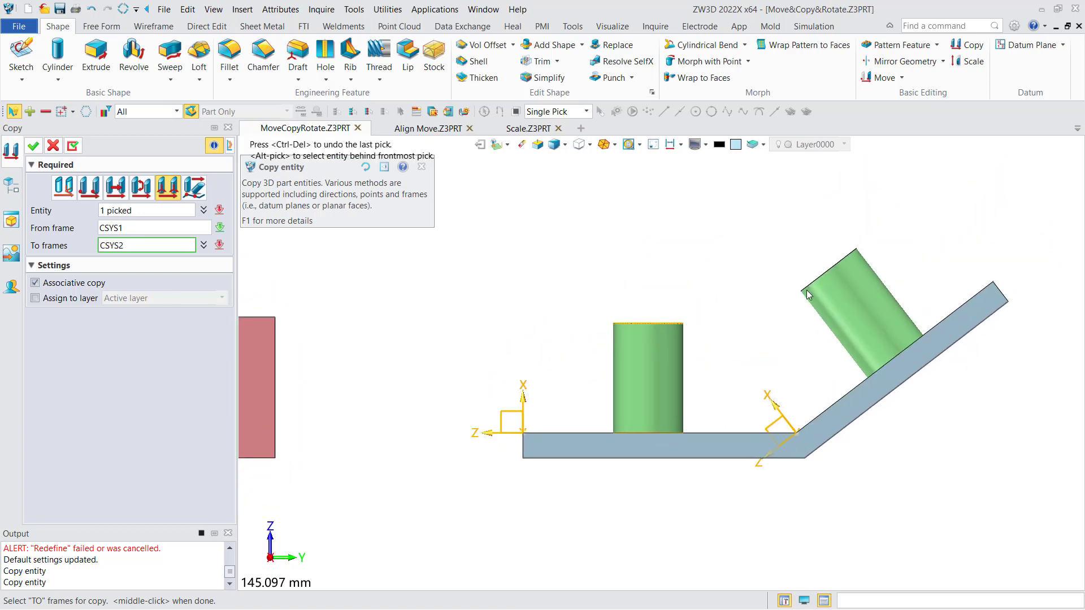
pyautogui.moveTo(682, 324); pyautogui.dragTo(696, 375, button='right')
pyautogui.moveTo(696, 376); pyautogui.dragTo(666, 377, button='middle')
pyautogui.click(667, 376)
pyautogui.middleClick(635, 375)
# Start an along-path copy of the small blue disc, using the S-shaped curve as the path.
pyautogui.moveTo(634, 375); pyautogui.dragTo(622, 360, button='right')
pyautogui.scroll(-5, 622, 360)
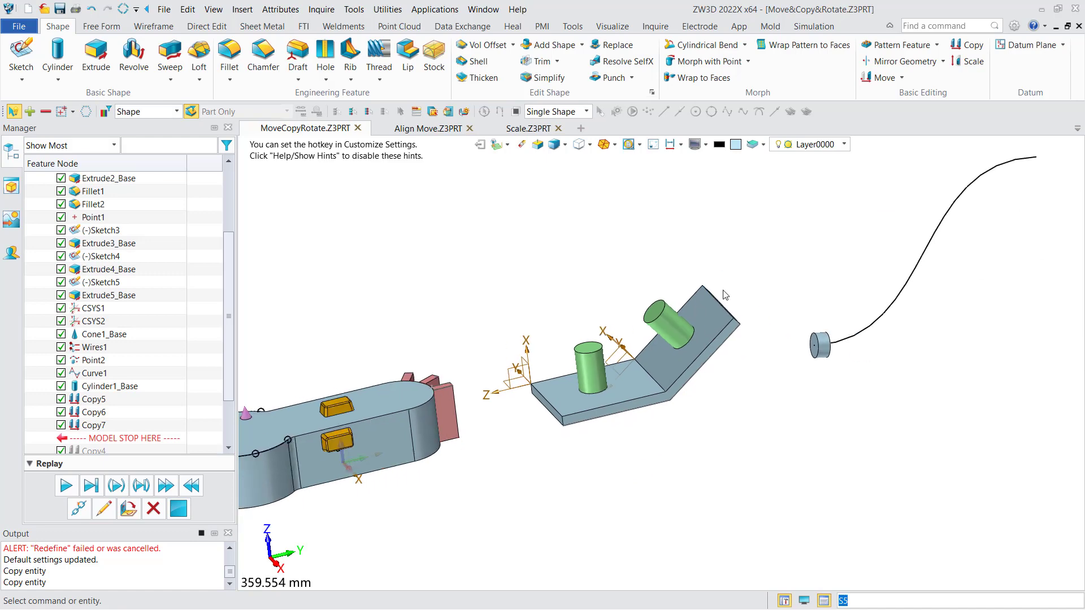
pyautogui.moveTo(748, 292); pyautogui.dragTo(585, 388, button='middle')
pyautogui.click(966, 46)
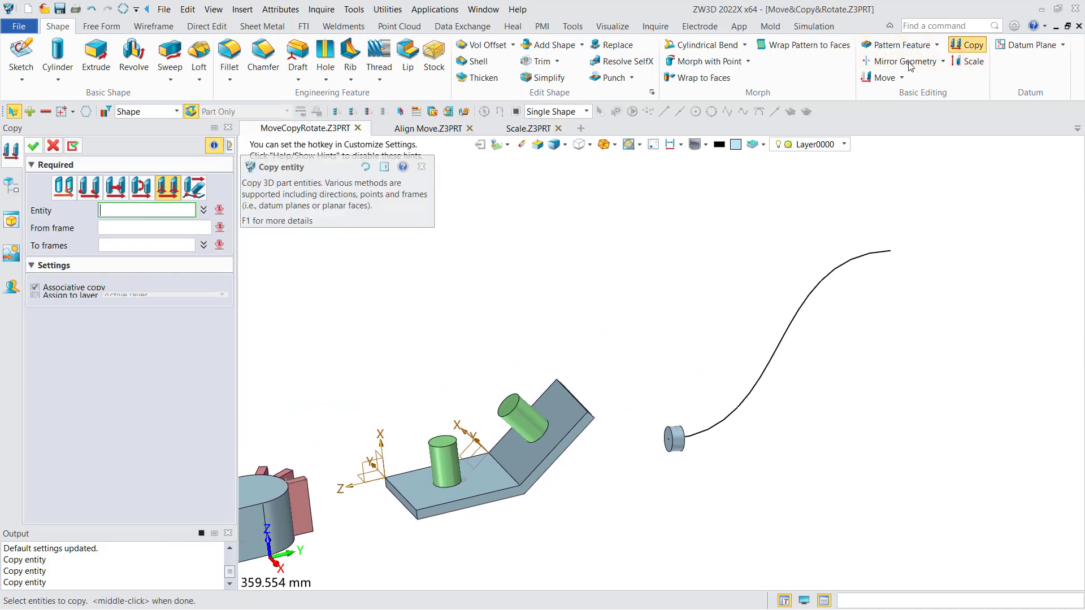
pyautogui.click(194, 188)
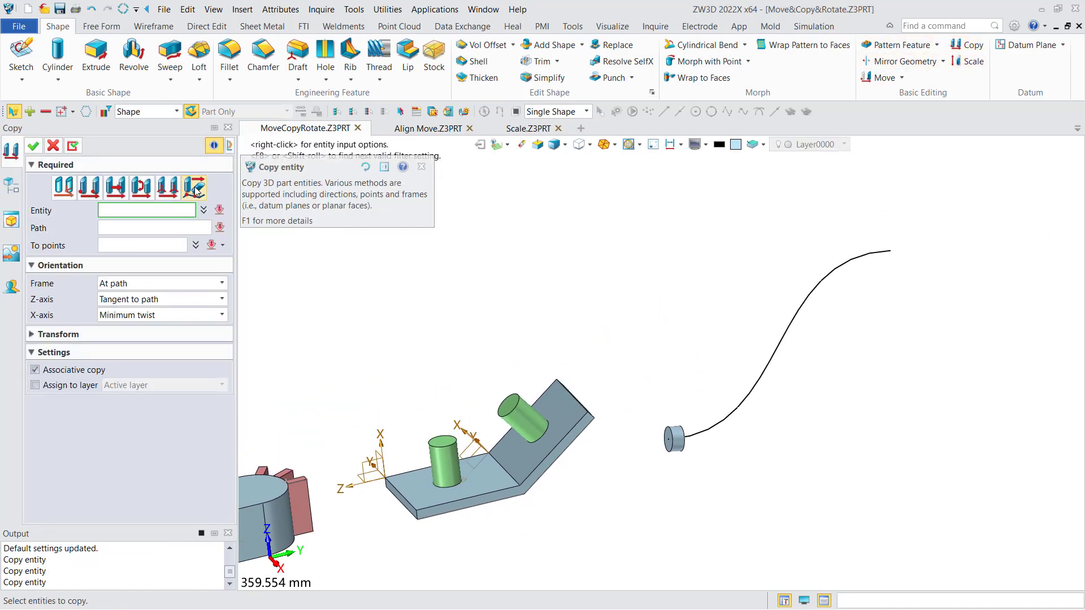
pyautogui.moveTo(666, 367); pyautogui.dragTo(549, 321, button='middle')
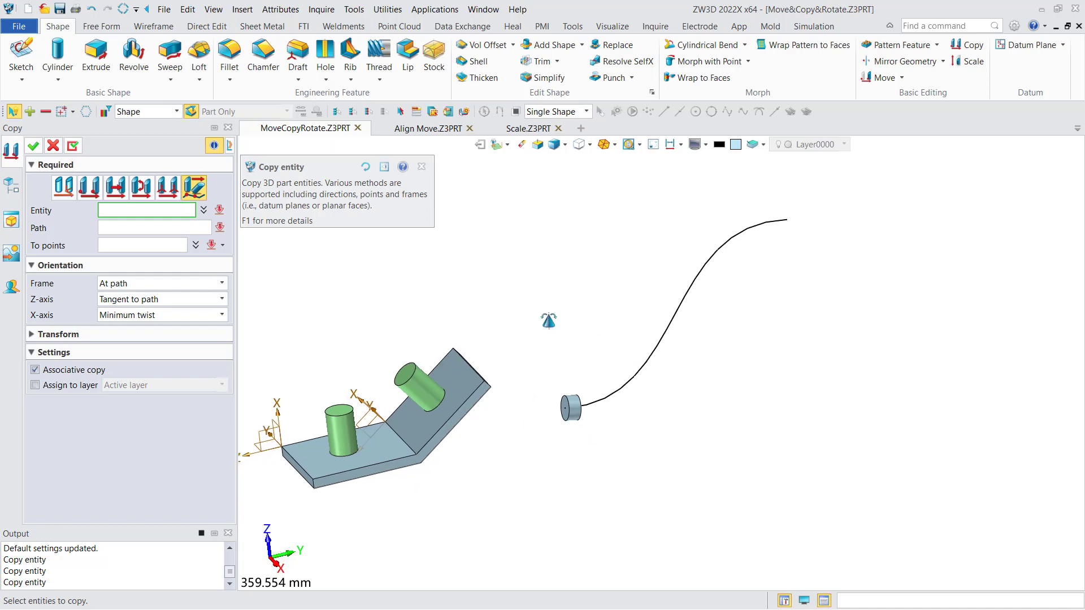
pyautogui.scroll(3, 554, 334)
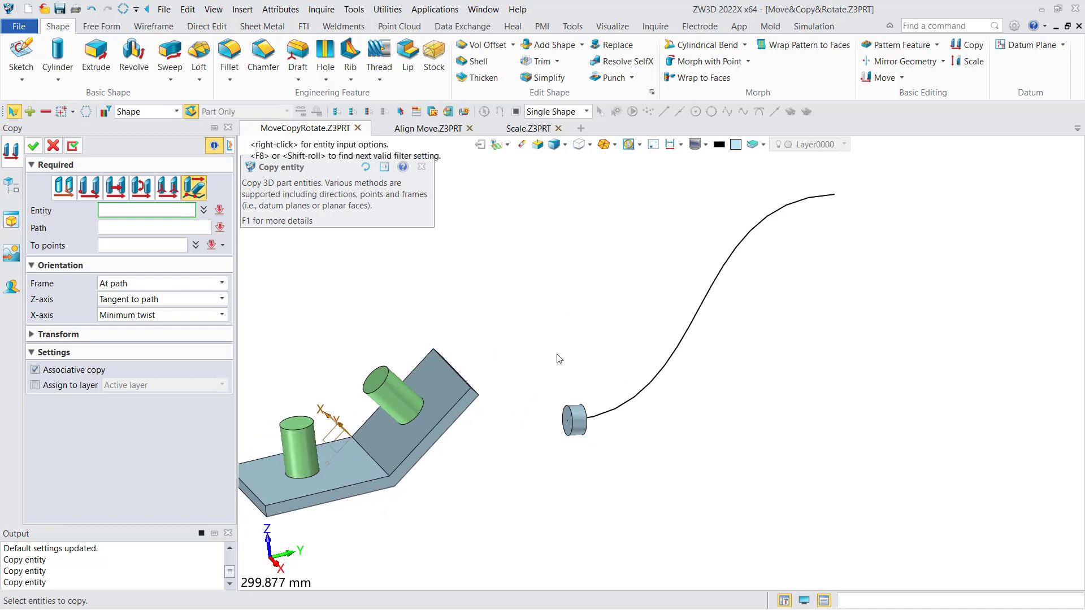
pyautogui.click(585, 440)
pyautogui.click(167, 228)
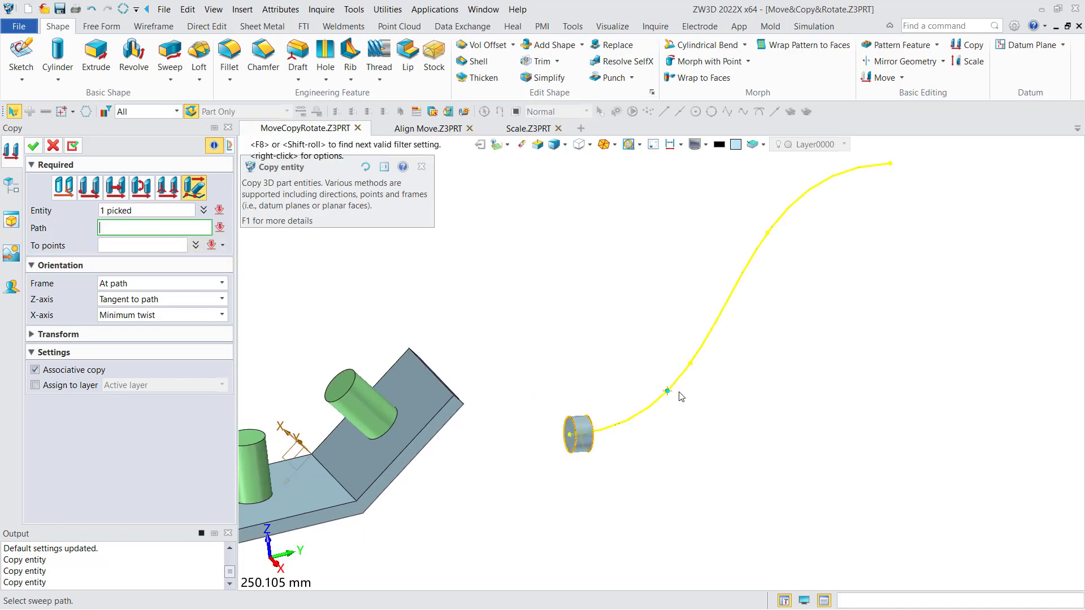
pyautogui.click(668, 392)
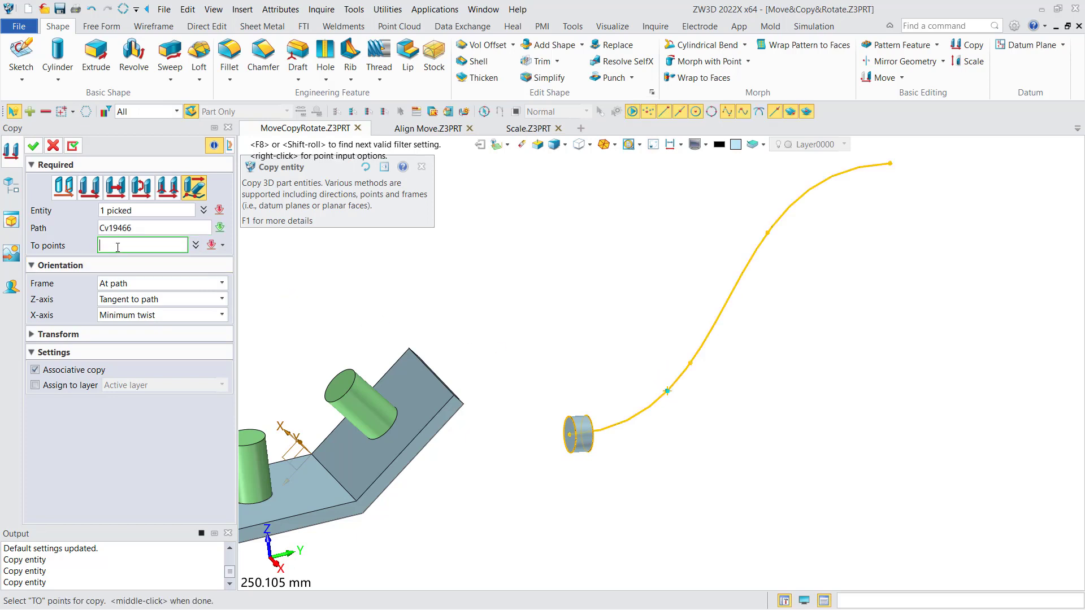
# Place five copies of the disc at points spread along the curve up to its far end, and apply the copy.
pyautogui.click(641, 413)
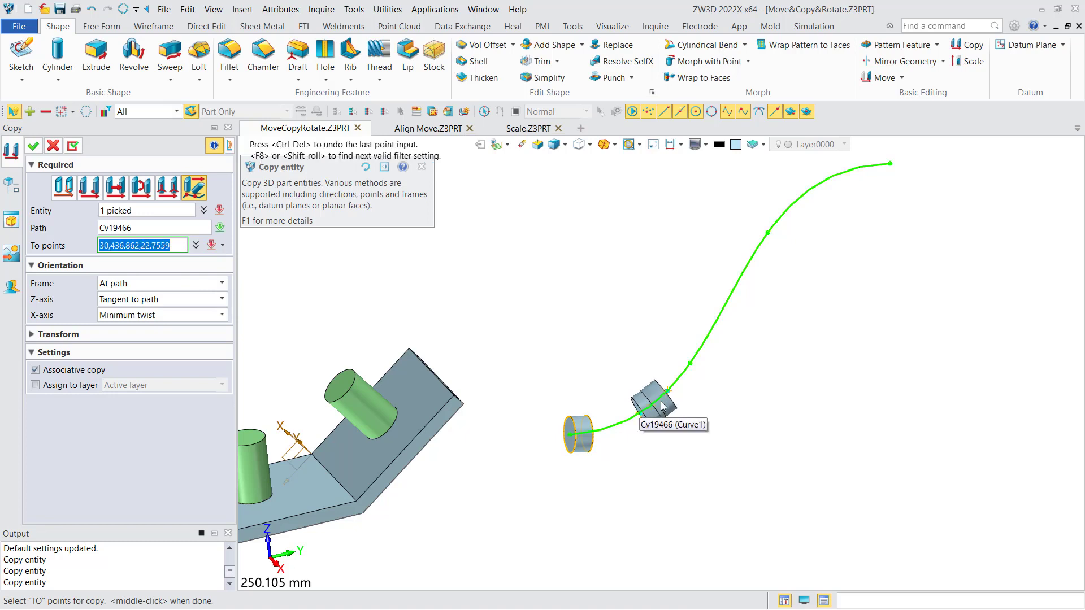
pyautogui.click(691, 366)
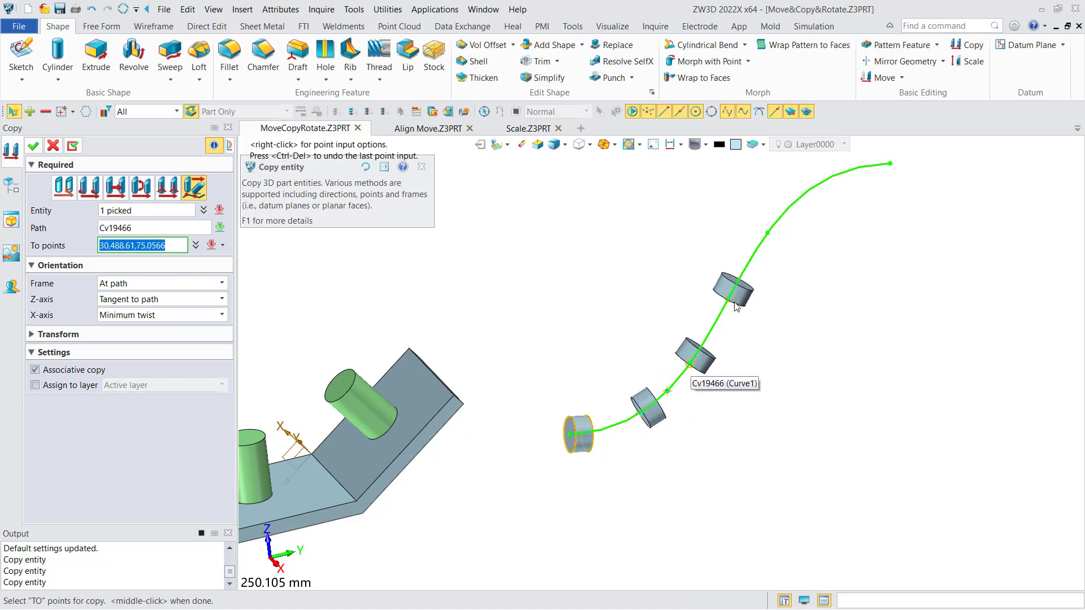
pyautogui.click(731, 299)
pyautogui.click(770, 232)
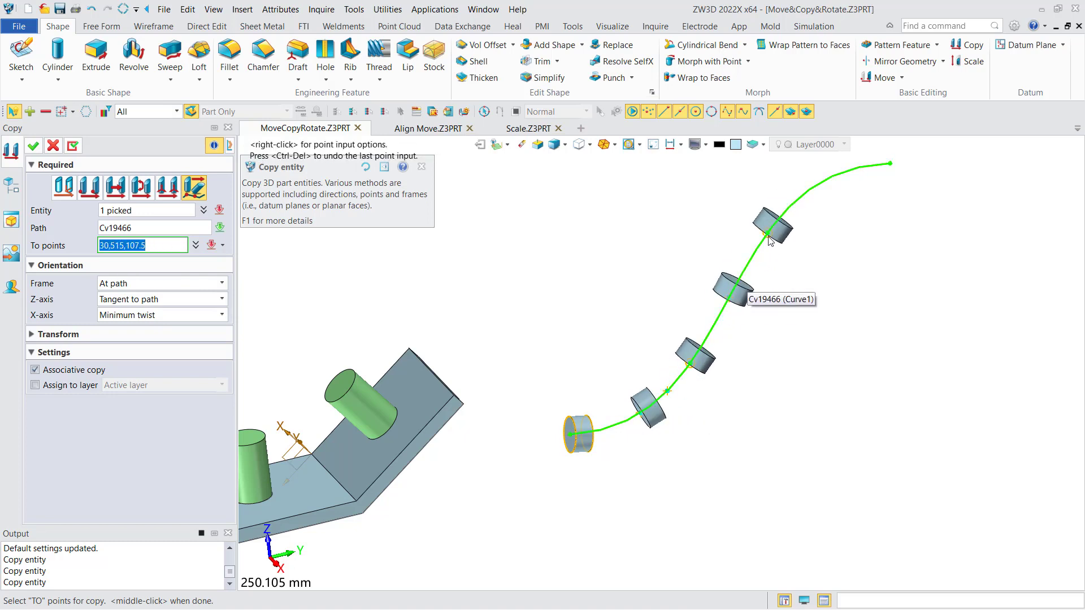
pyautogui.click(888, 165)
pyautogui.moveTo(797, 284); pyautogui.dragTo(795, 308, button='middle')
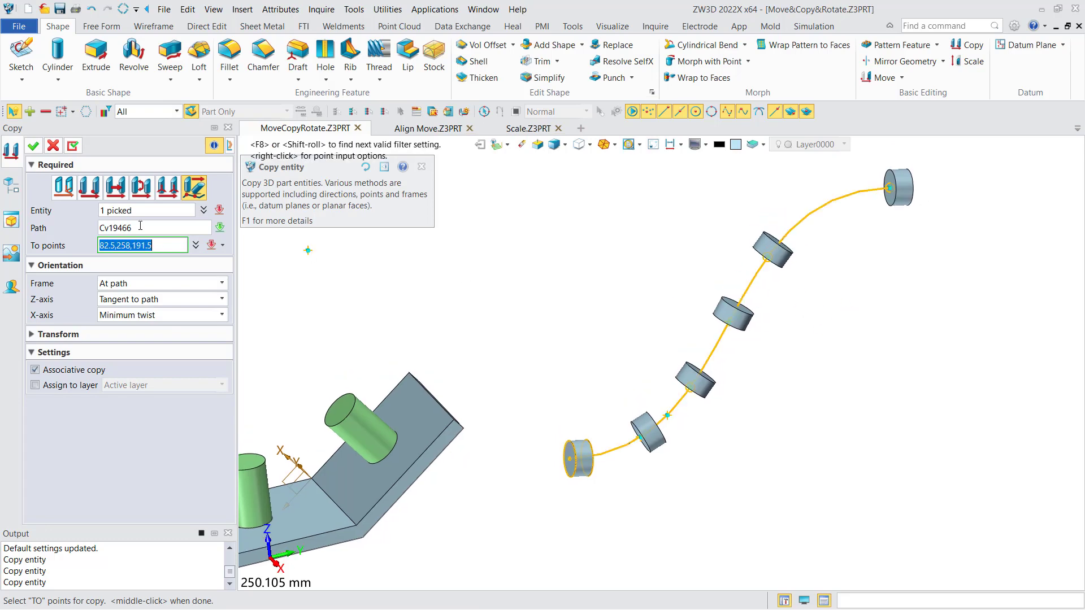
pyautogui.click(34, 148)
# Switch to the Align Move part.
pyautogui.moveTo(698, 317); pyautogui.dragTo(677, 341, button='right')
pyautogui.scroll(-5, 688, 334)
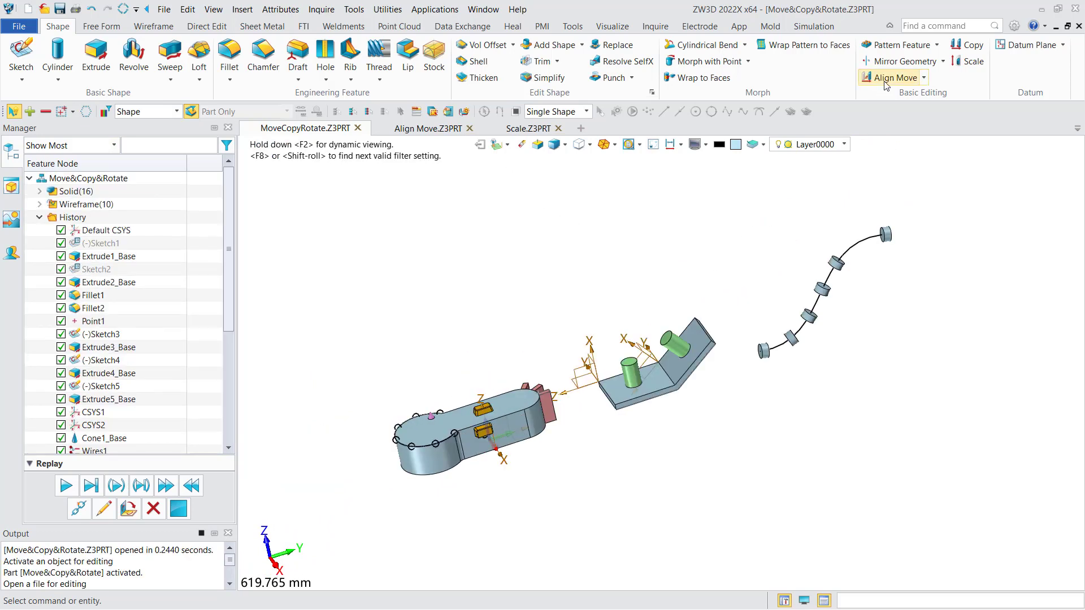
pyautogui.click(446, 131)
pyautogui.moveTo(497, 196)
pyautogui.mouseDown(button='middle')
pyautogui.moveTo(508, 202)
pyautogui.moveTo(559, 136)
pyautogui.moveTo(494, 216)
pyautogui.mouseUp(button='middle')
pyautogui.moveTo(502, 216); pyautogui.dragTo(662, 256, button='middle')
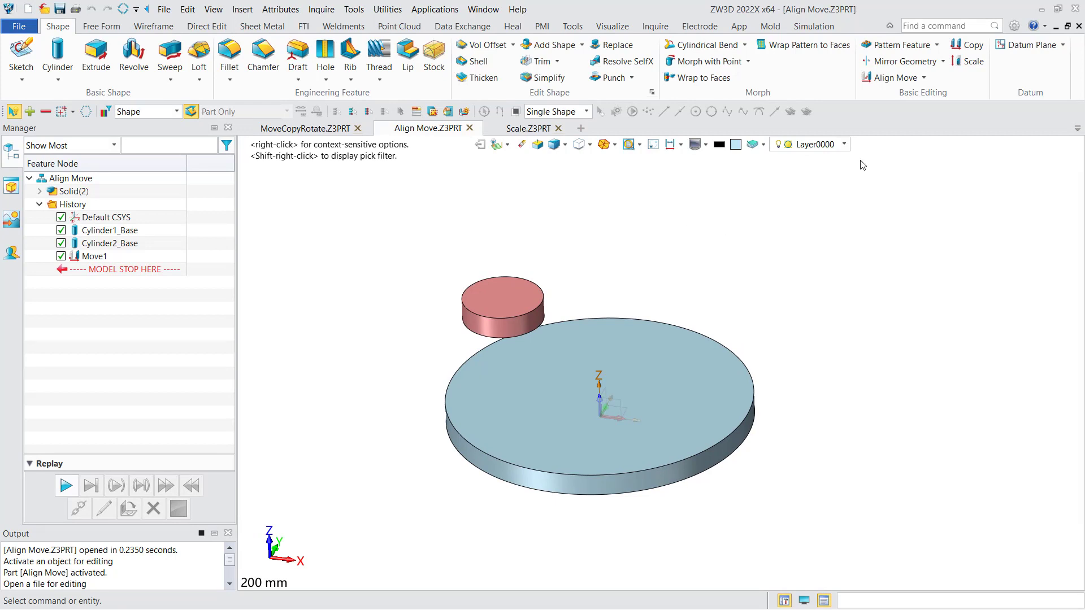
# Align the red cylinder's side face concentrically with the large disc's side face at 0 mm offset, and apply it.
pyautogui.click(891, 80)
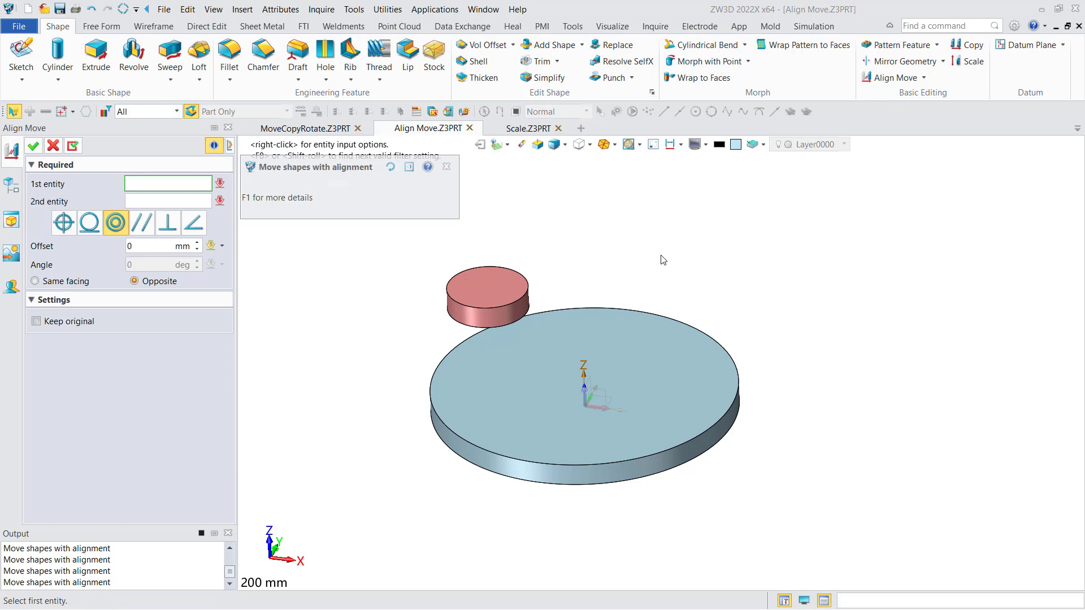
pyautogui.click(489, 322)
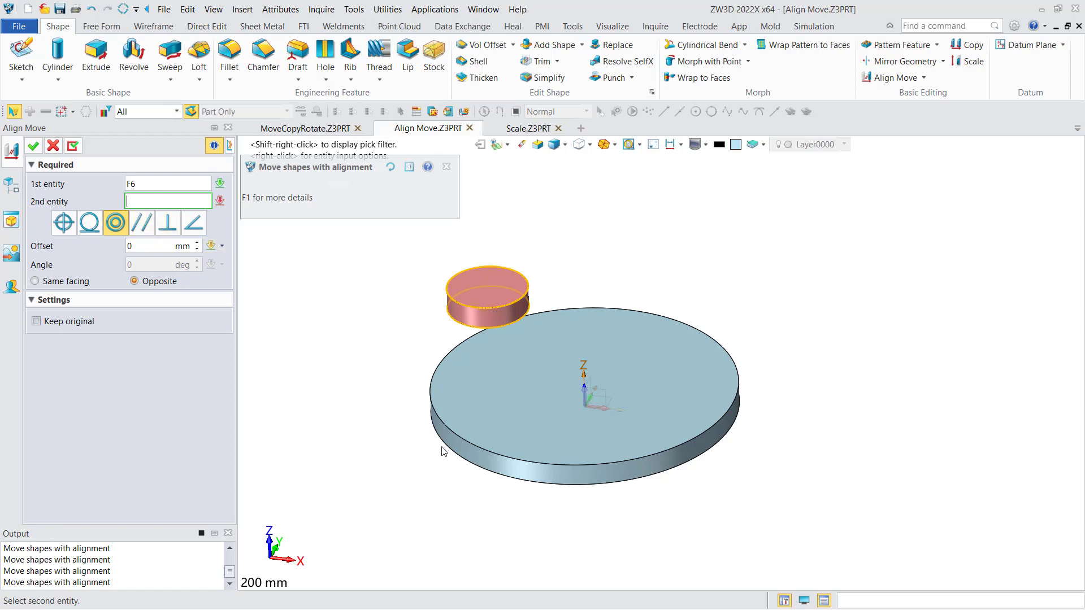
pyautogui.click(470, 456)
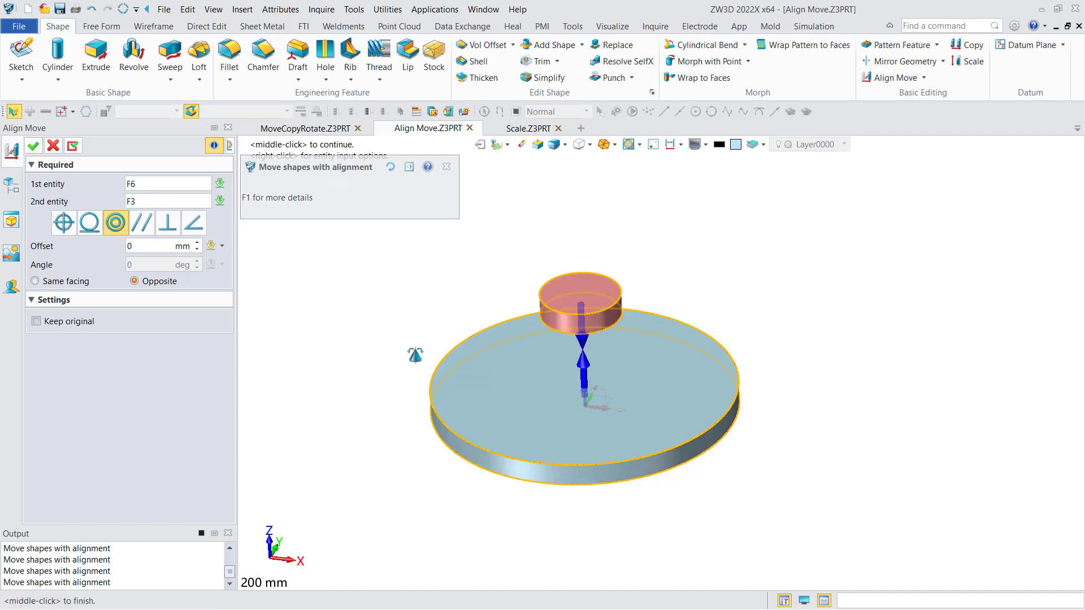
pyautogui.moveTo(420, 358); pyautogui.dragTo(412, 355, button='middle')
pyautogui.moveTo(422, 326); pyautogui.dragTo(413, 277, button='right')
pyautogui.click(75, 149)
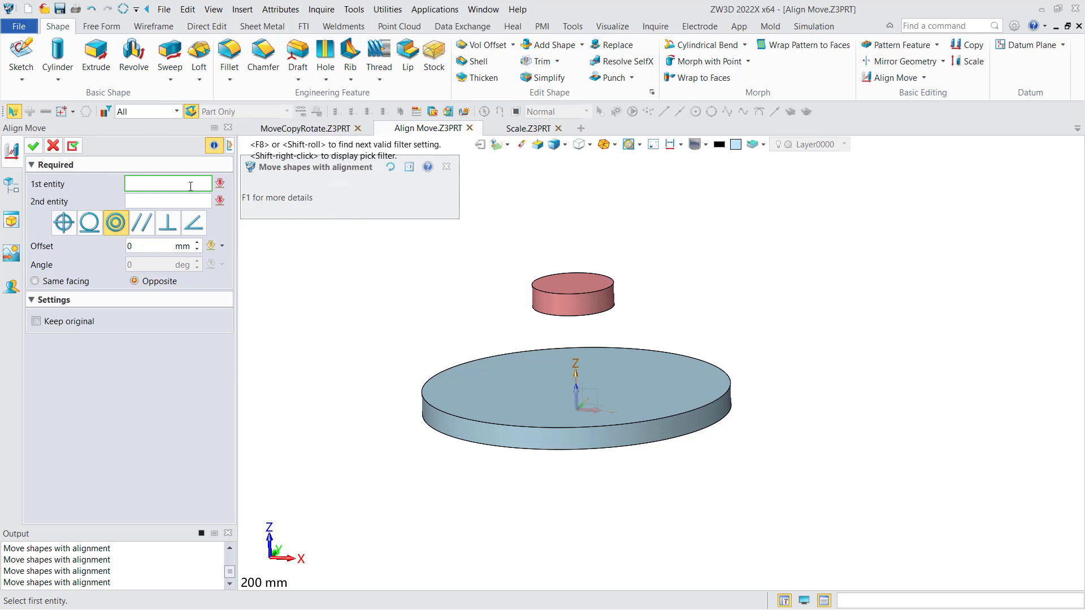
# Align the red cylinder's bottom face coincident with the large disc's top face, facing opposite at 0 mm offset, and apply it.
pyautogui.click(64, 223)
pyautogui.moveTo(457, 305); pyautogui.dragTo(450, 259, button='right')
pyautogui.click(563, 307)
pyautogui.moveTo(563, 307); pyautogui.dragTo(513, 381, button='right')
pyautogui.click(514, 386)
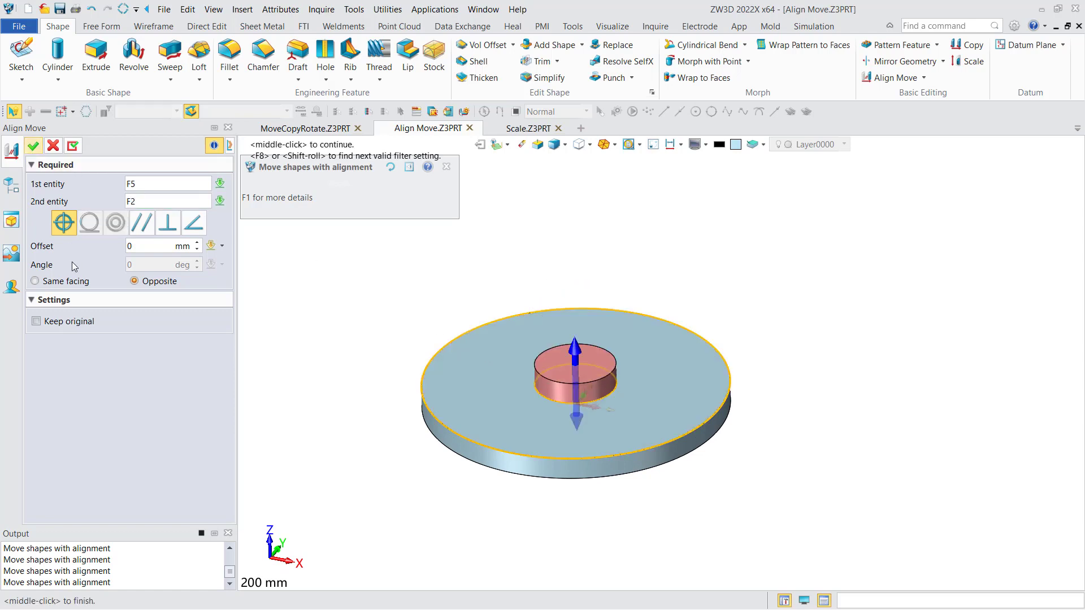
pyautogui.click(71, 284)
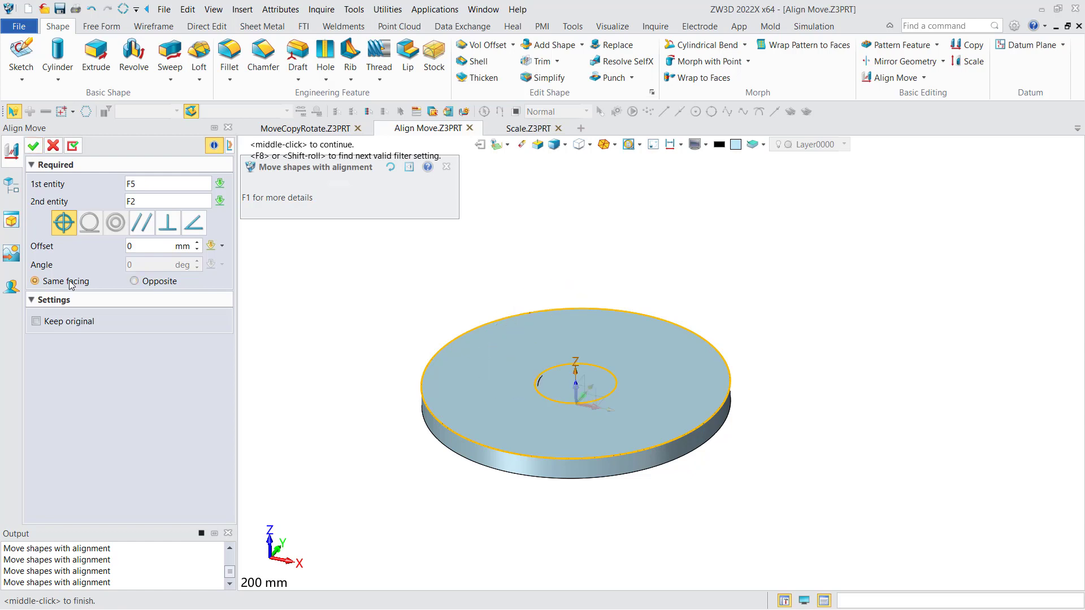
pyautogui.click(159, 286)
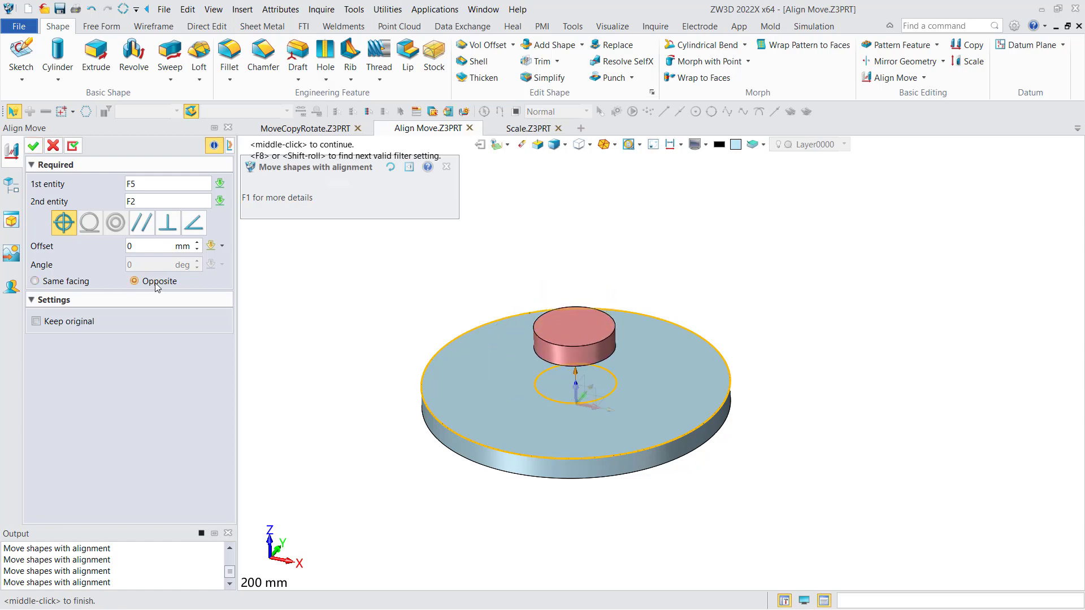
pyautogui.click(33, 146)
# Switch to the Scale part and scale the stepped block uniformly by a factor of 2.
pyautogui.moveTo(454, 332); pyautogui.dragTo(508, 209, button='right')
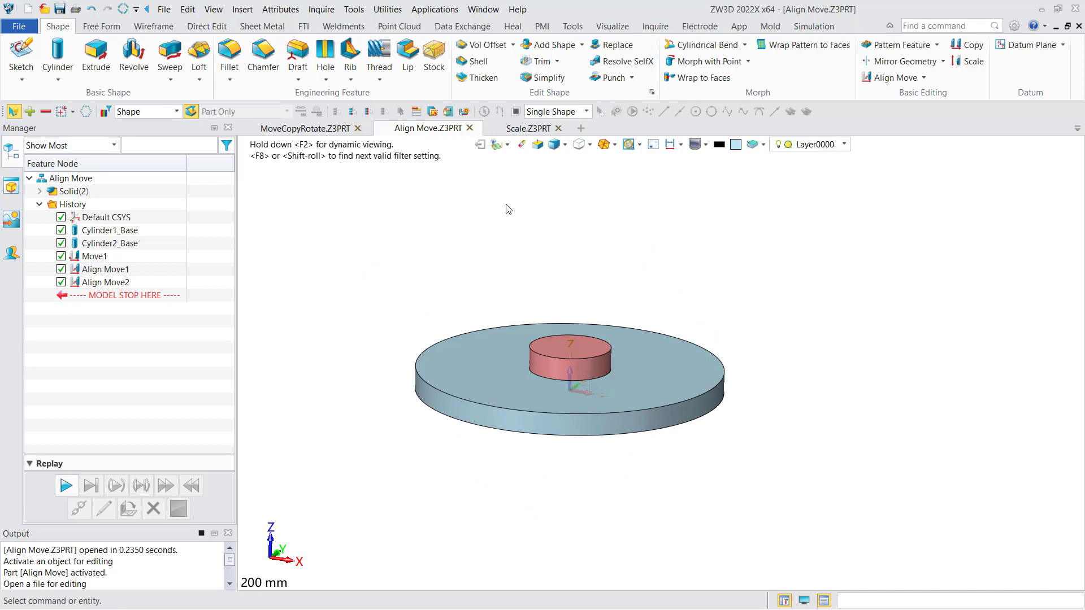
pyautogui.click(528, 129)
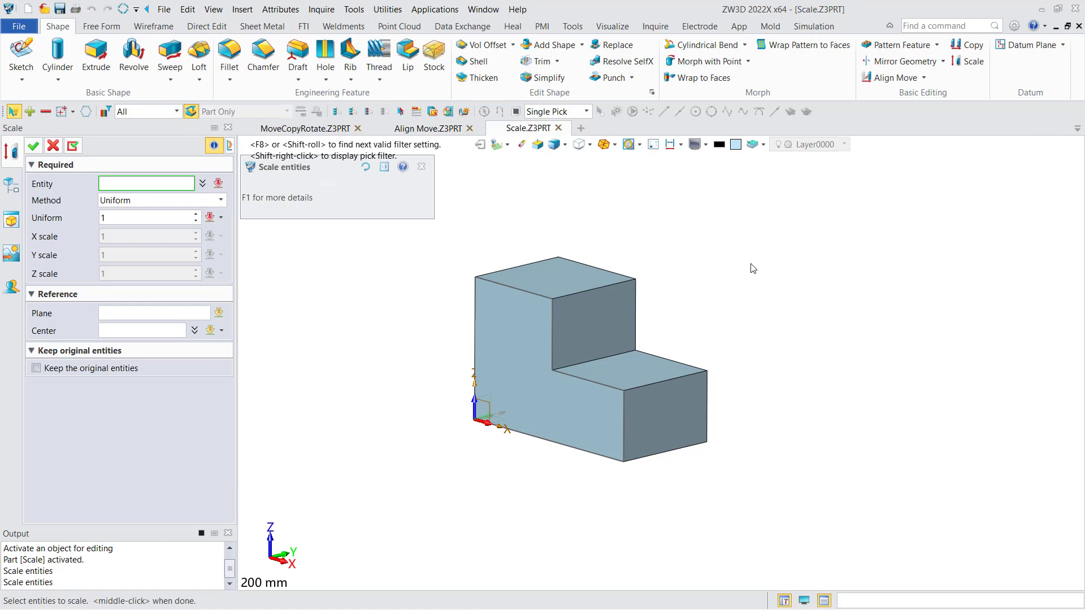
pyautogui.click(593, 312)
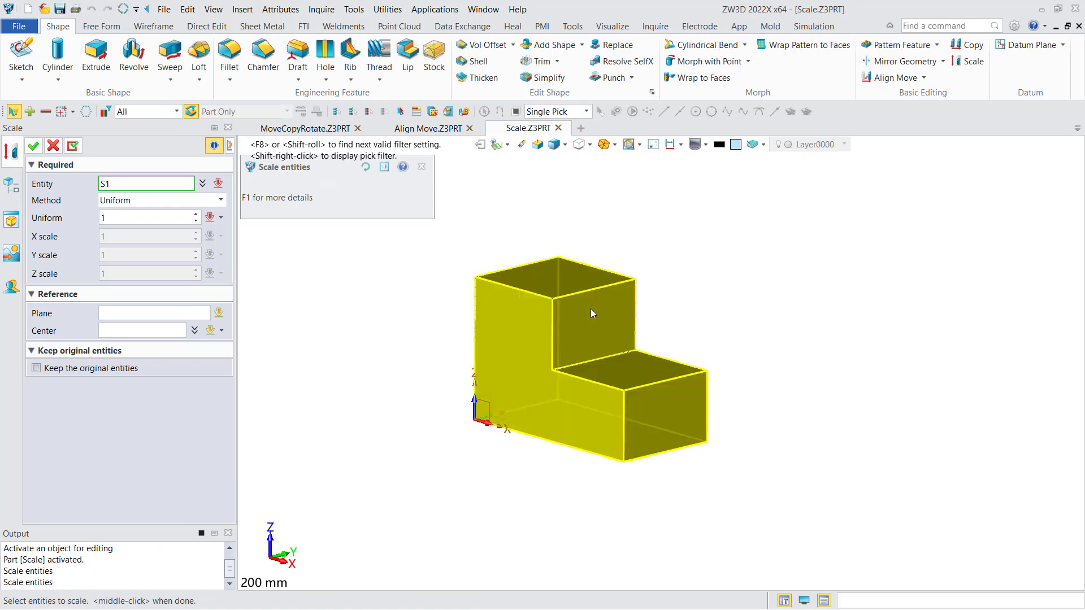
pyautogui.click(591, 312)
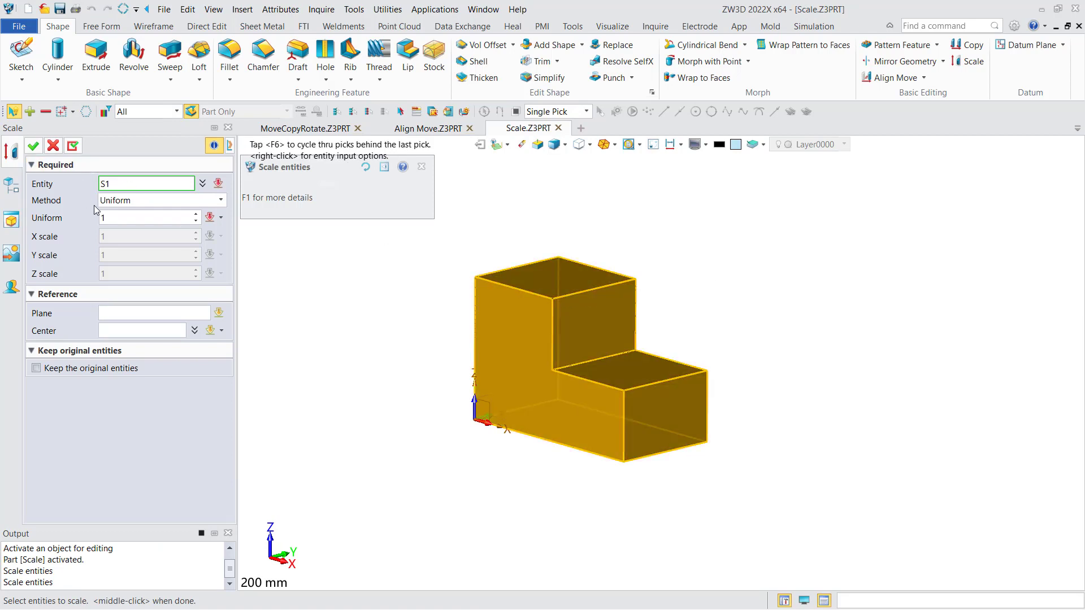
pyautogui.click(144, 202)
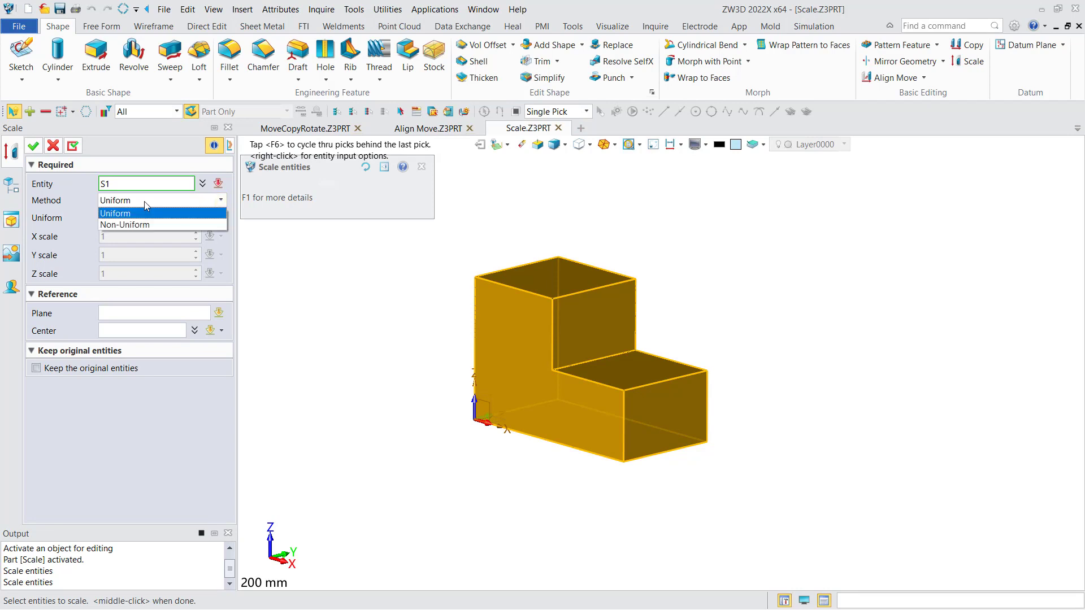
pyautogui.click(144, 201)
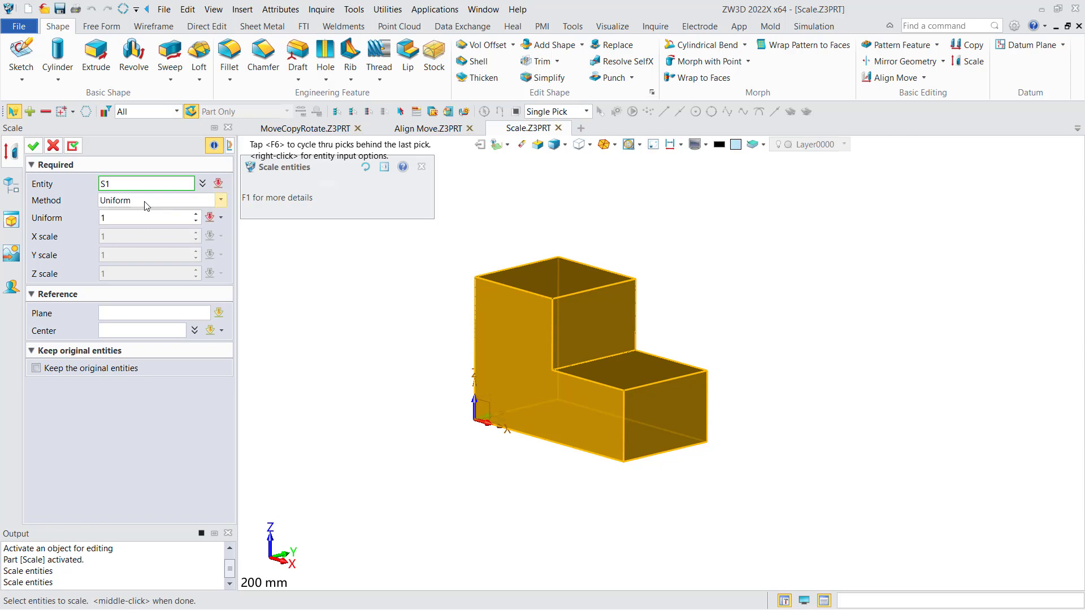
pyautogui.click(111, 214)
pyautogui.doubleClick(111, 215)
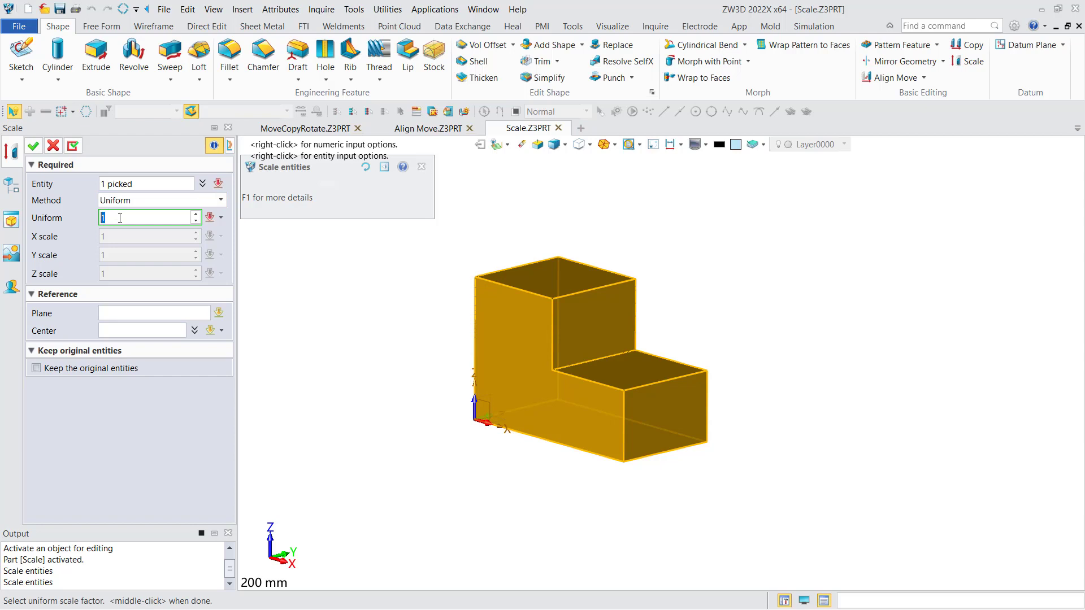
pyautogui.write('2')
pyautogui.click(36, 149)
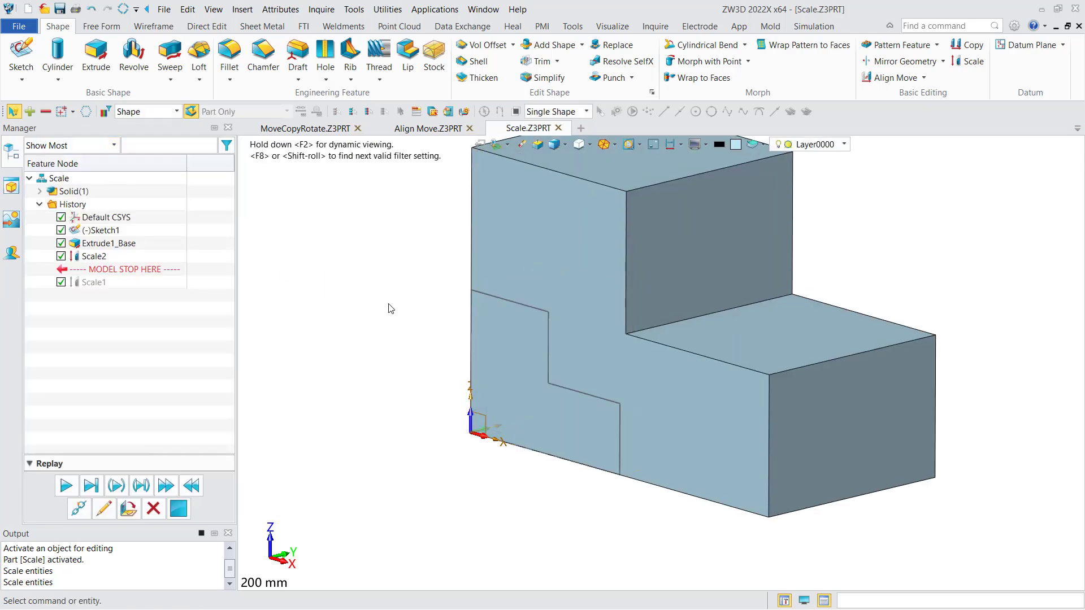
# Redefine the block's uniform scale feature as Non-Uniform with X scale 1.5, Y scale 2 and Z scale 3, and apply it.
pyautogui.doubleClick(89, 260)
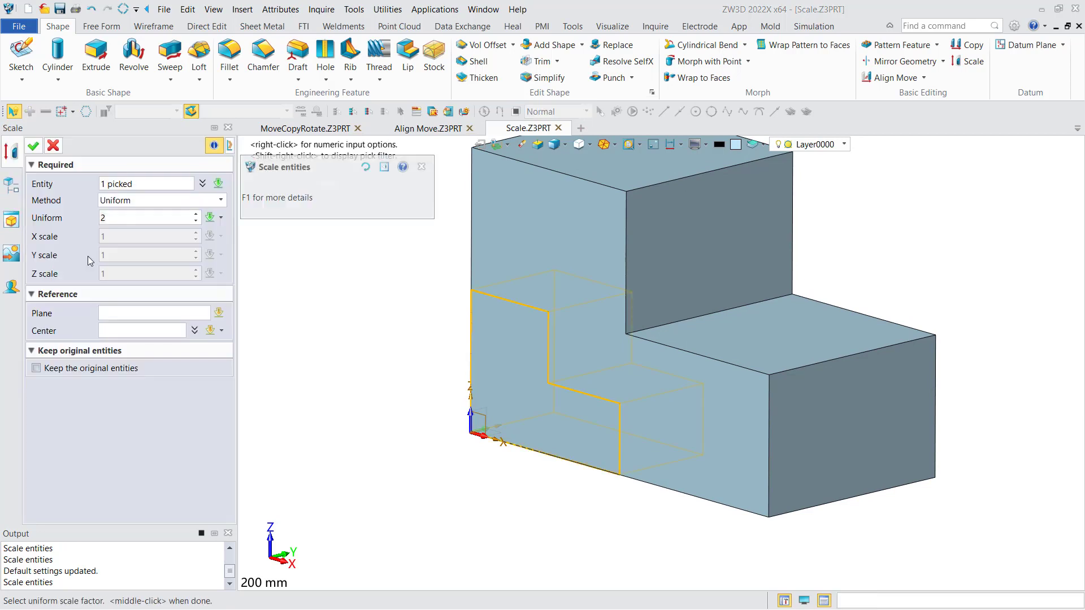
pyautogui.click(140, 202)
pyautogui.click(138, 219)
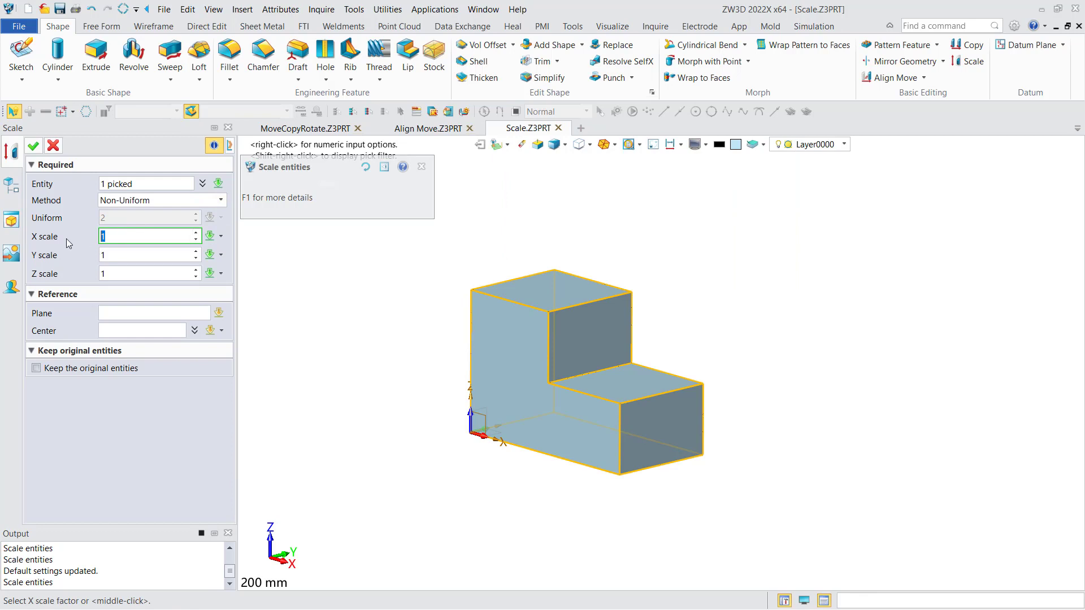
pyautogui.click(112, 238)
pyautogui.write('.5')
pyautogui.press('Tab')
pyautogui.write('2')
pyautogui.click(129, 270)
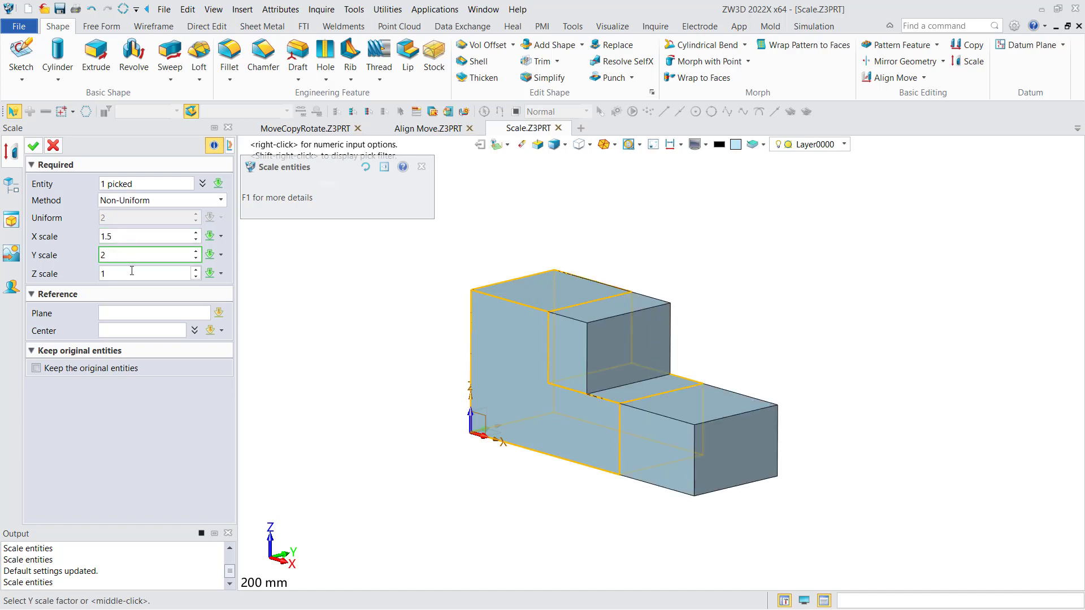
pyautogui.press('BackSpace')
pyautogui.write('3')
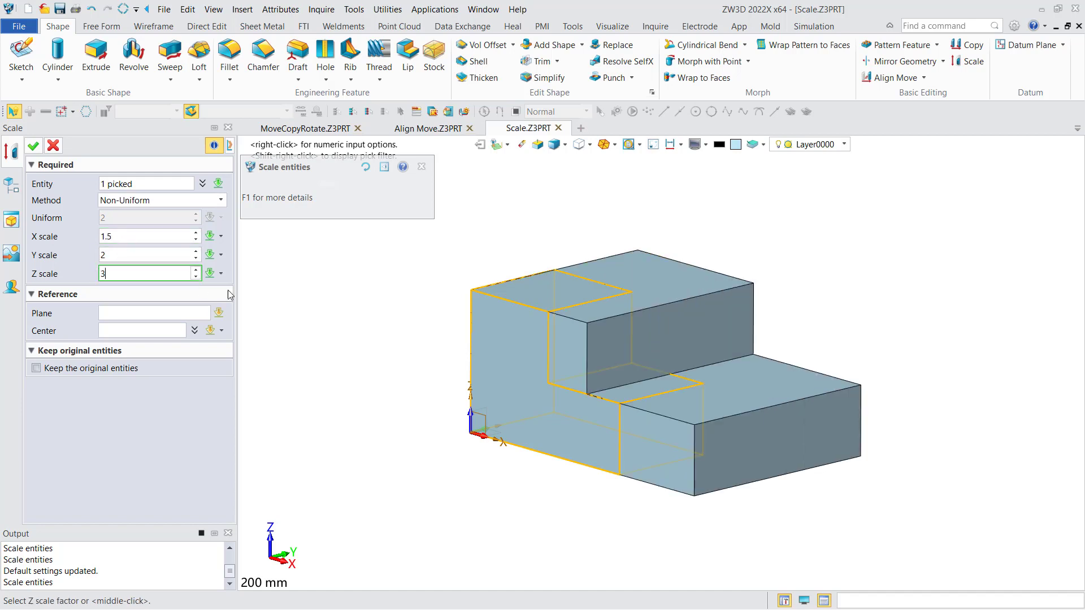
pyautogui.click(33, 146)
pyautogui.scroll(-3, 453, 320)
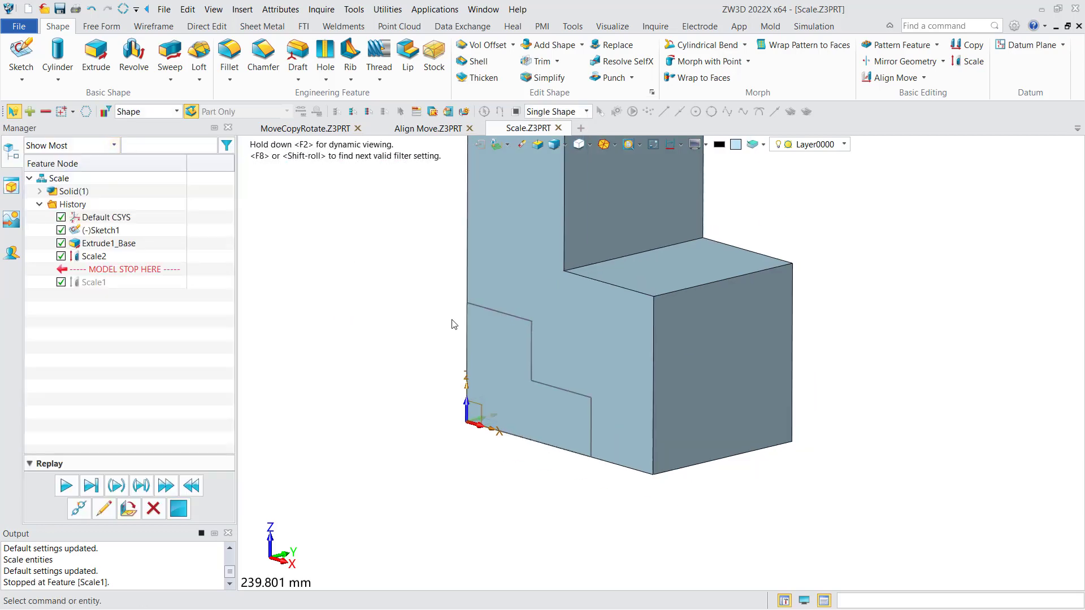